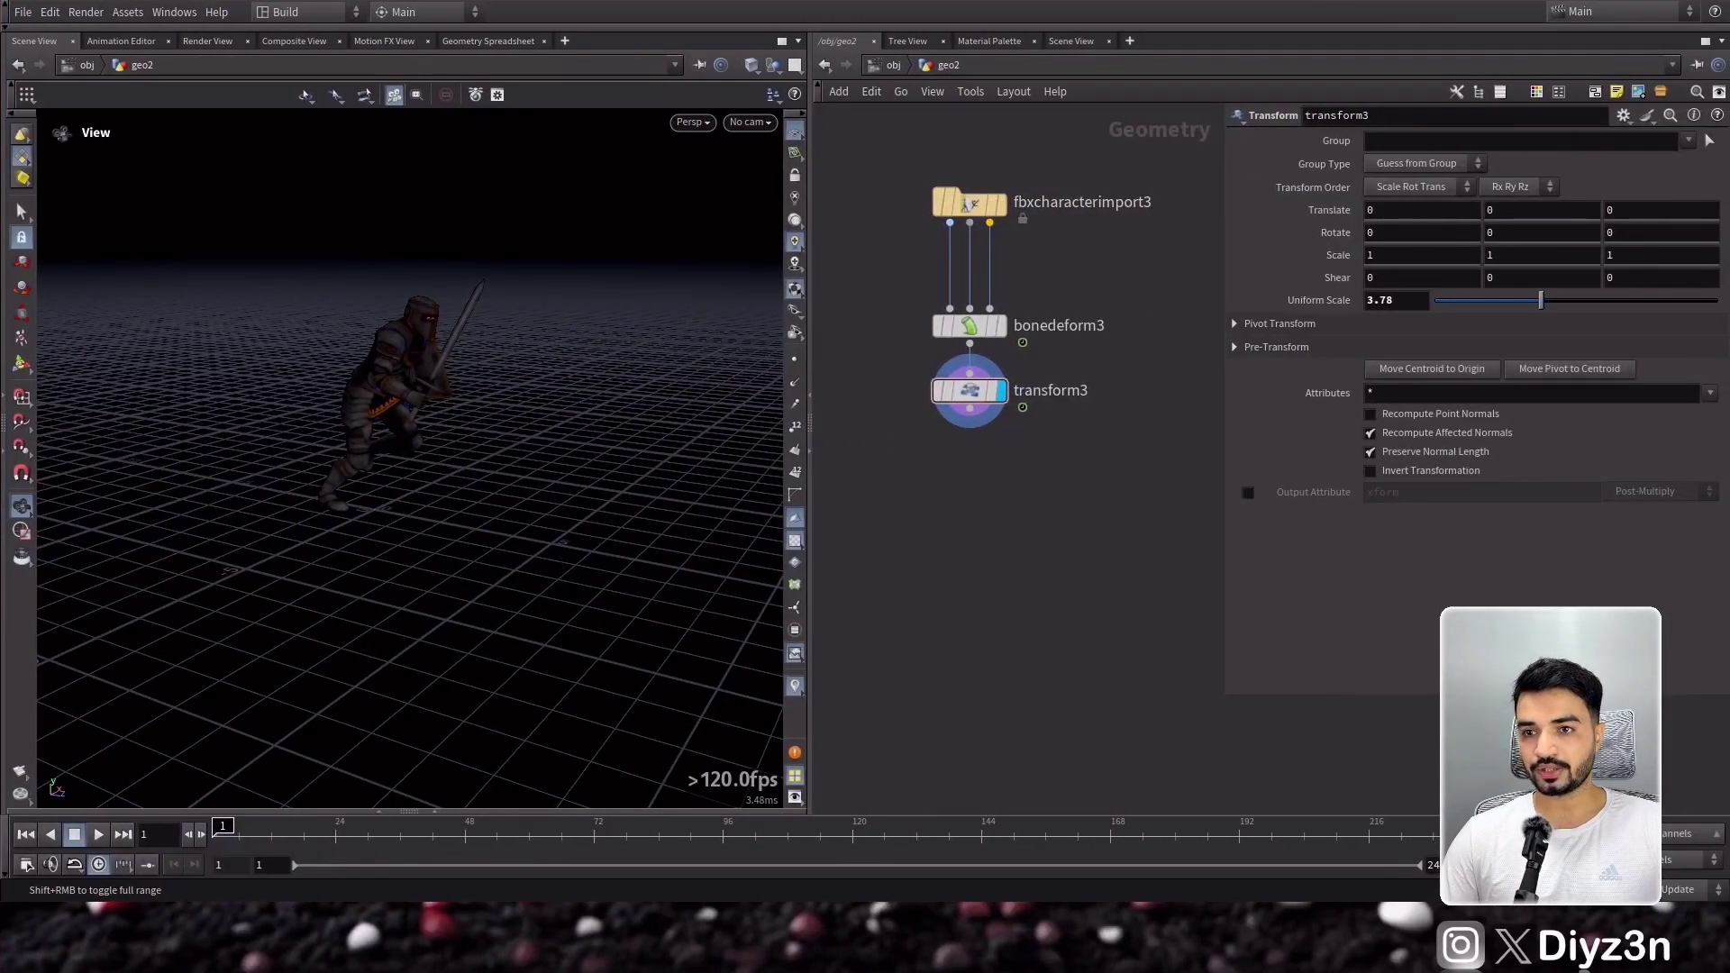
# - Switch the viewport to a light background and scrub the knight's animation from frame 1 to 15 and back
pyautogui.moveTo(397, 397); pyautogui.dragTo(429, 421)
pyautogui.moveTo(429, 421); pyautogui.dragTo(509, 414, button='middle')
pyautogui.moveTo(508, 413); pyautogui.dragTo(463, 409)
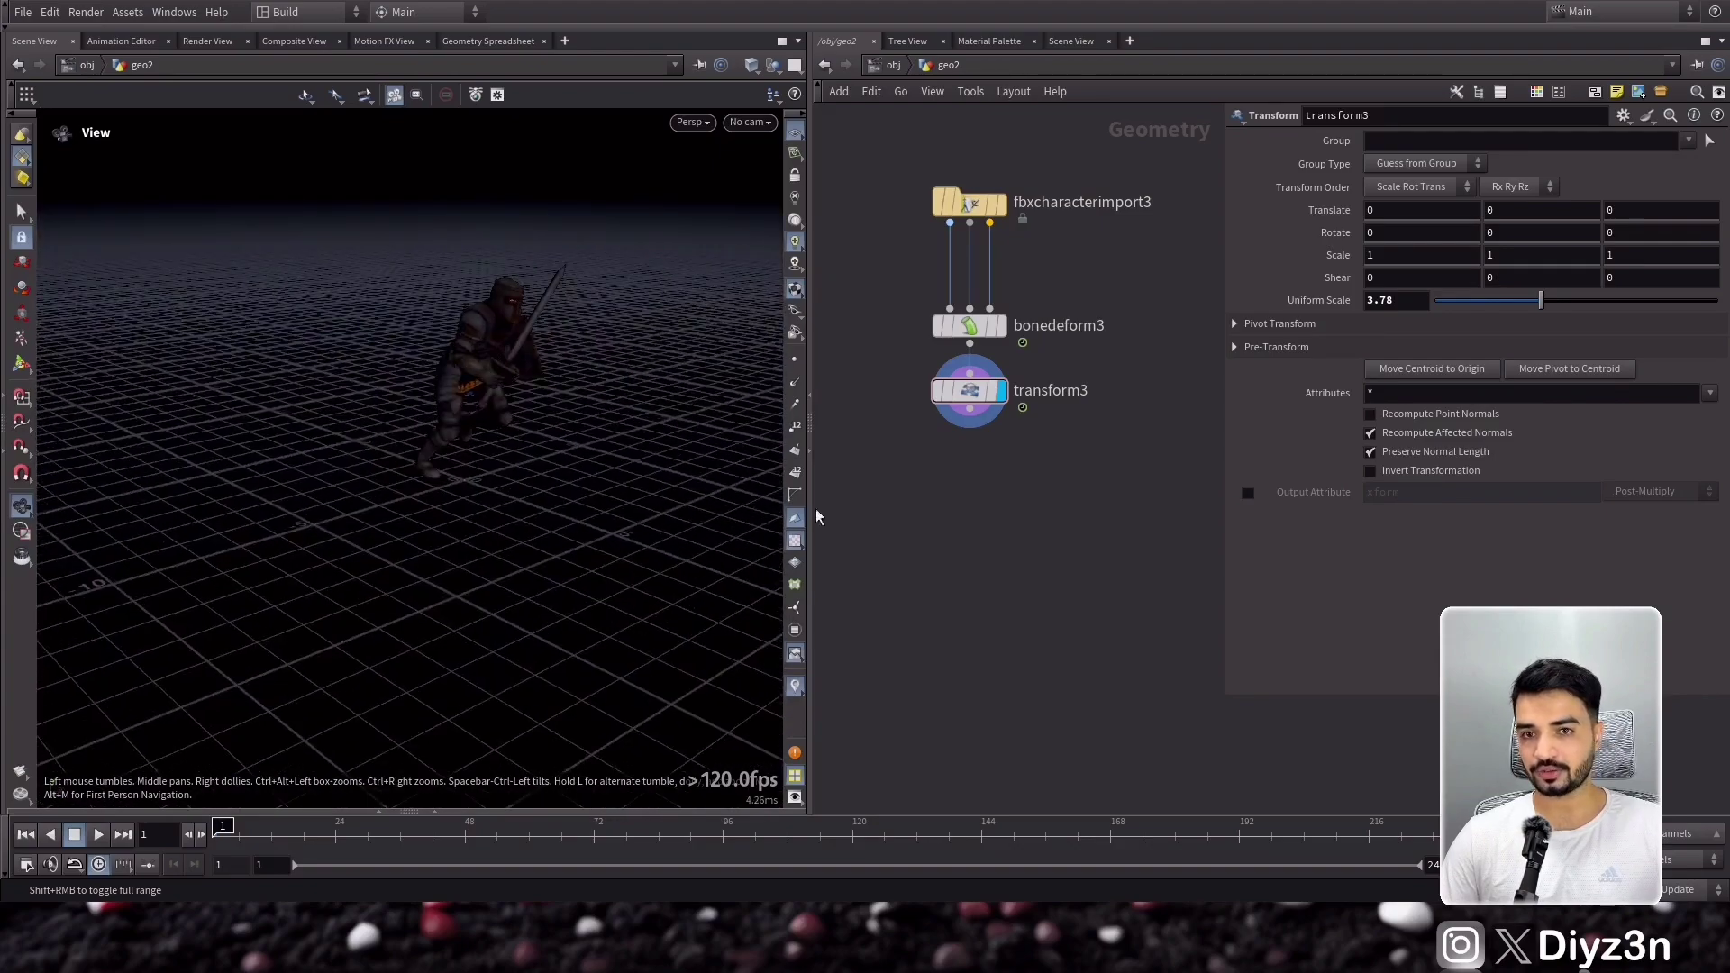
pyautogui.moveTo(240, 839)
pyautogui.mouseDown()
pyautogui.moveTo(261, 840)
pyautogui.moveTo(232, 844)
pyautogui.mouseUp()
pyautogui.scroll(-2, 403, 506)
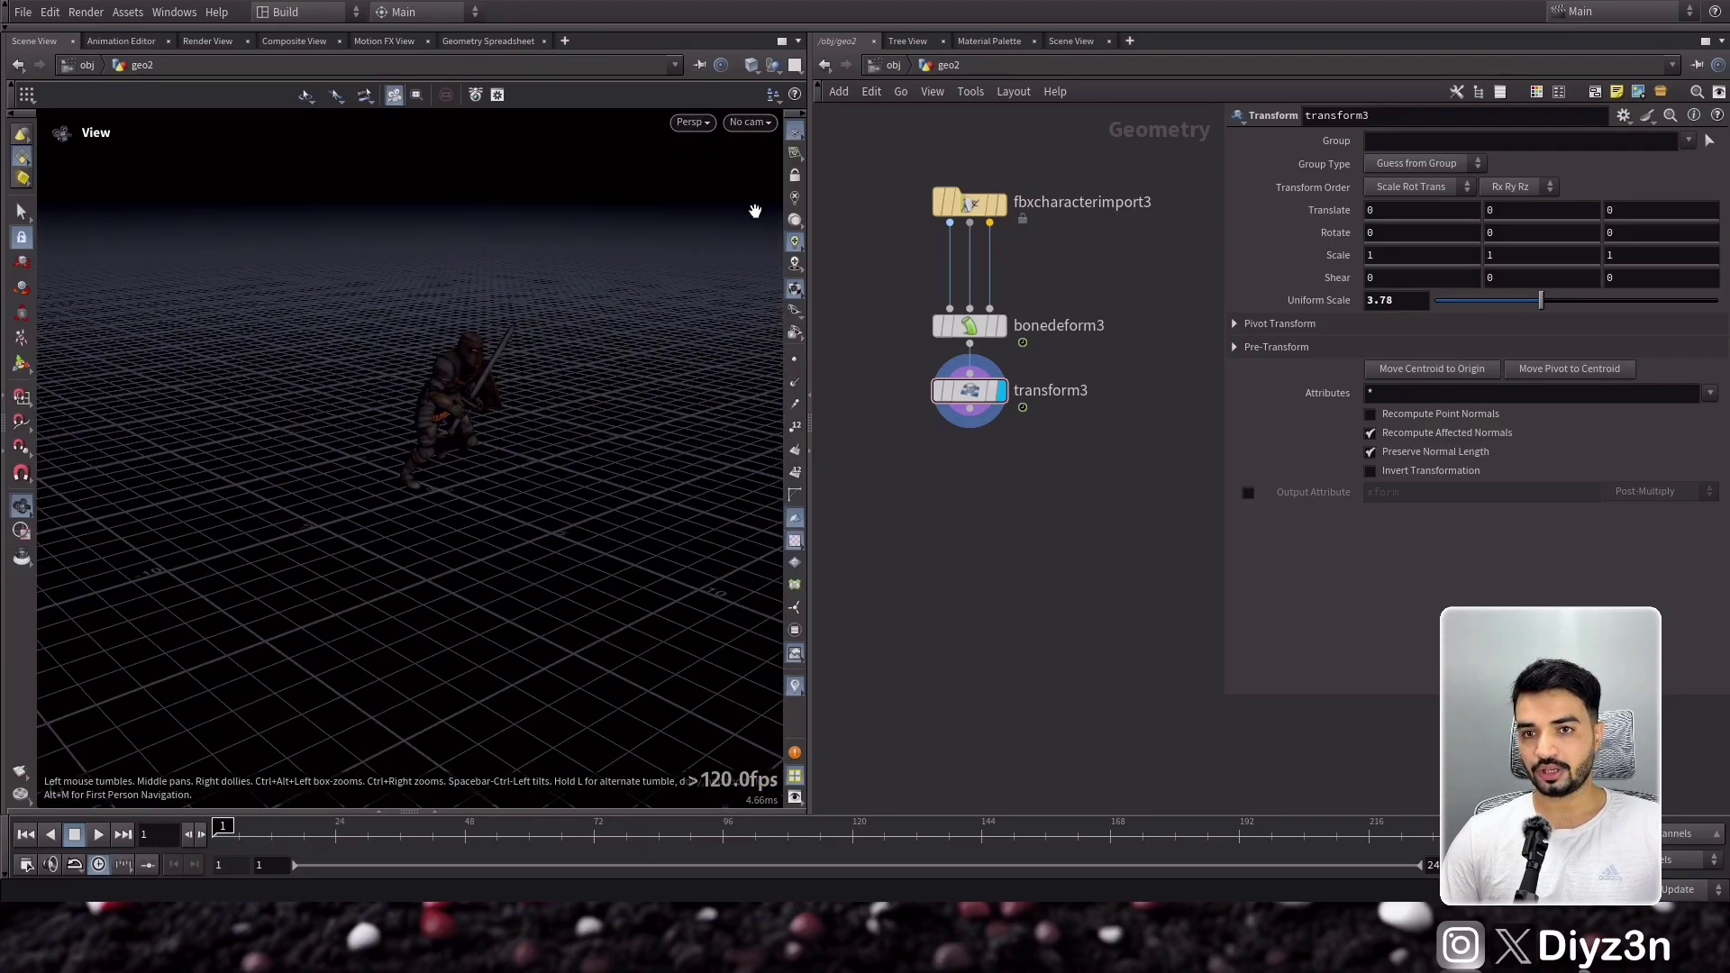
pyautogui.click(795, 130)
pyautogui.moveTo(465, 424); pyautogui.dragTo(527, 390)
pyautogui.moveTo(223, 834); pyautogui.dragTo(287, 836)
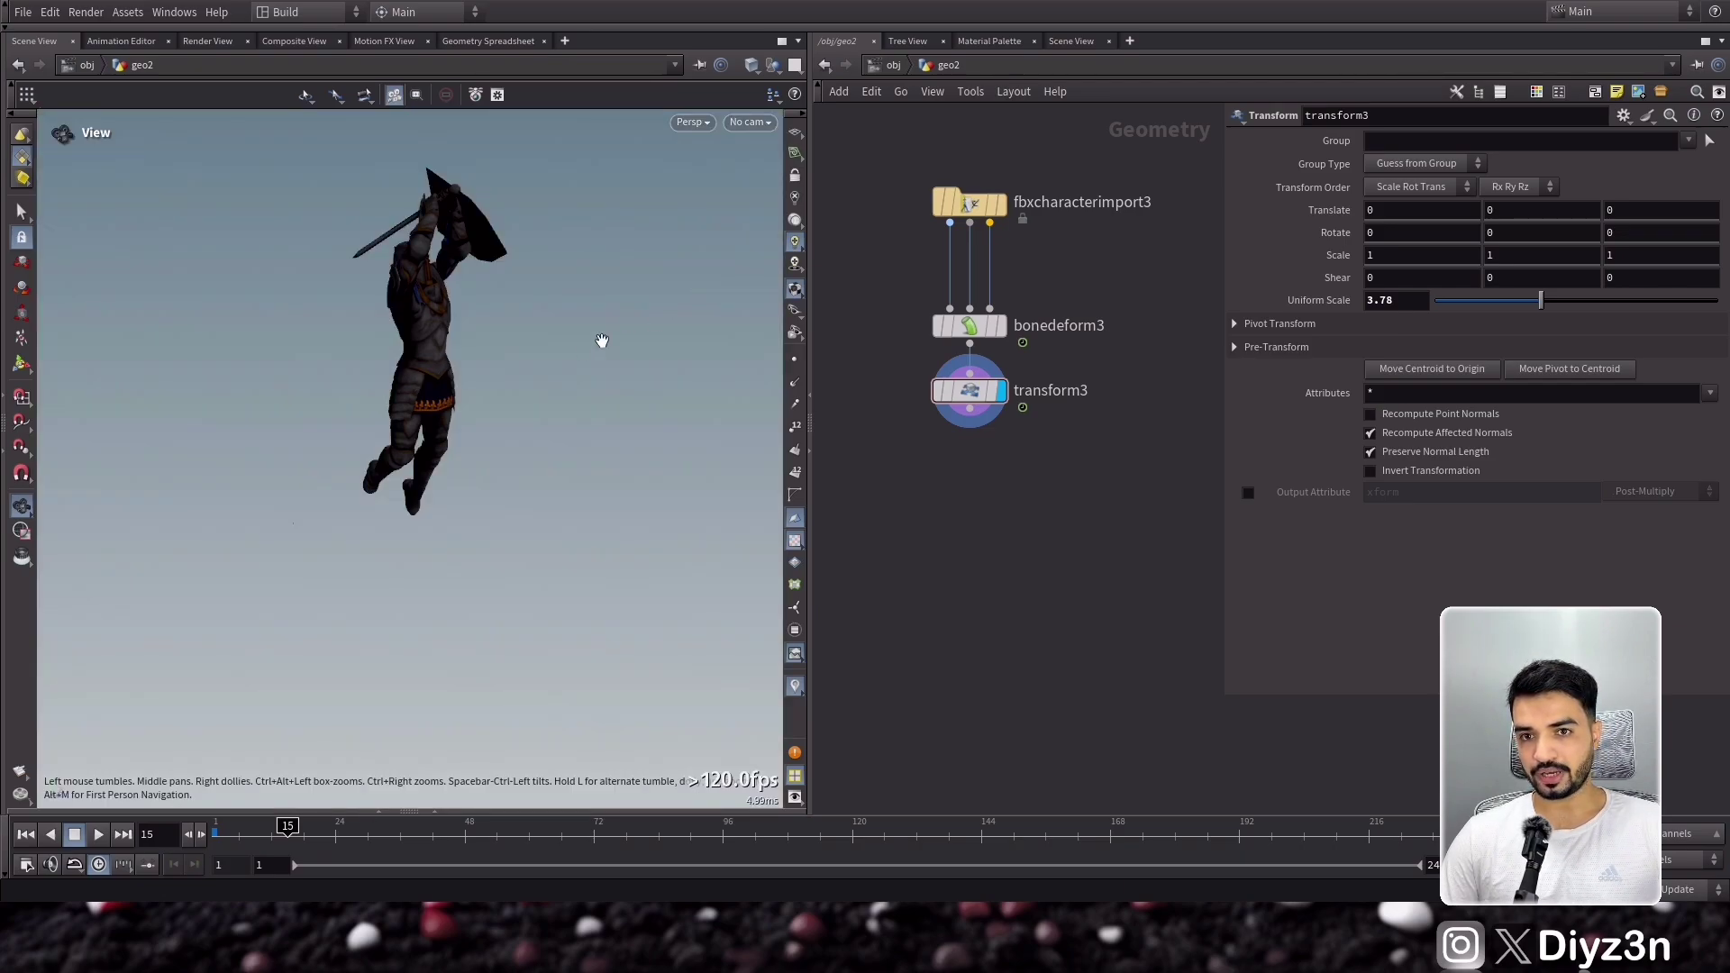
pyautogui.moveTo(480, 419); pyautogui.dragTo(527, 444)
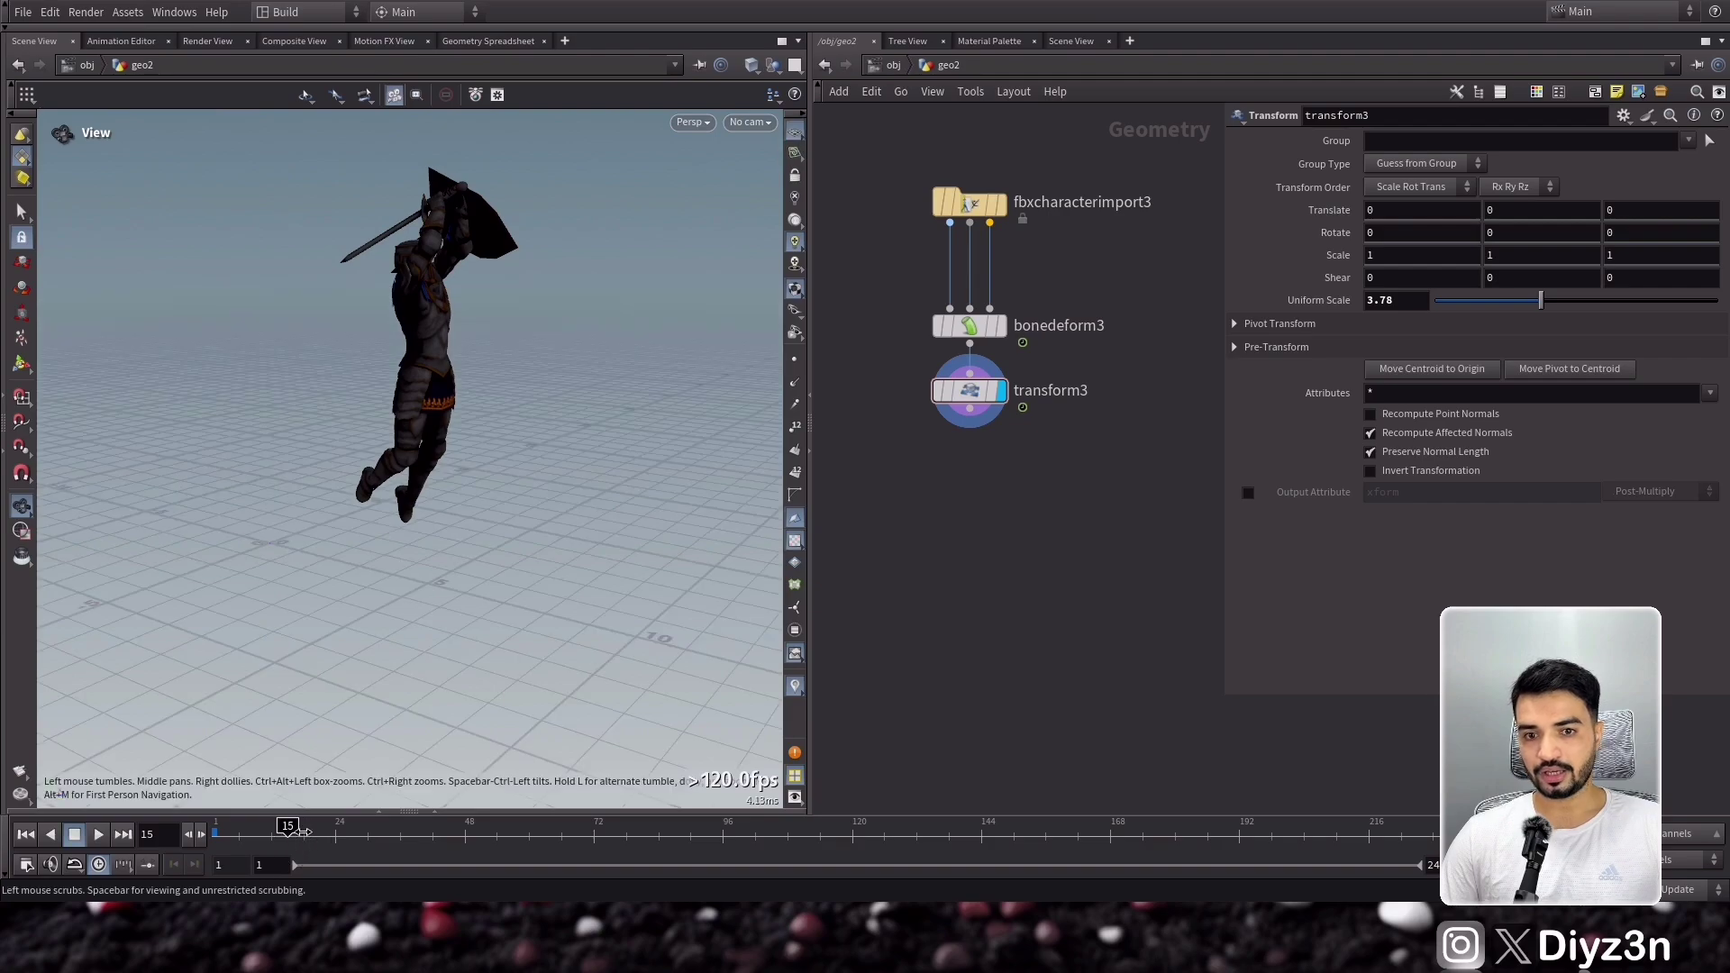
pyautogui.moveTo(288, 836); pyautogui.dragTo(212, 847)
# - Add a SparkX node below the Transform node, feed it the Transform output and display it in the viewport
pyautogui.moveTo(990, 571); pyautogui.dragTo(985, 543, button='middle')
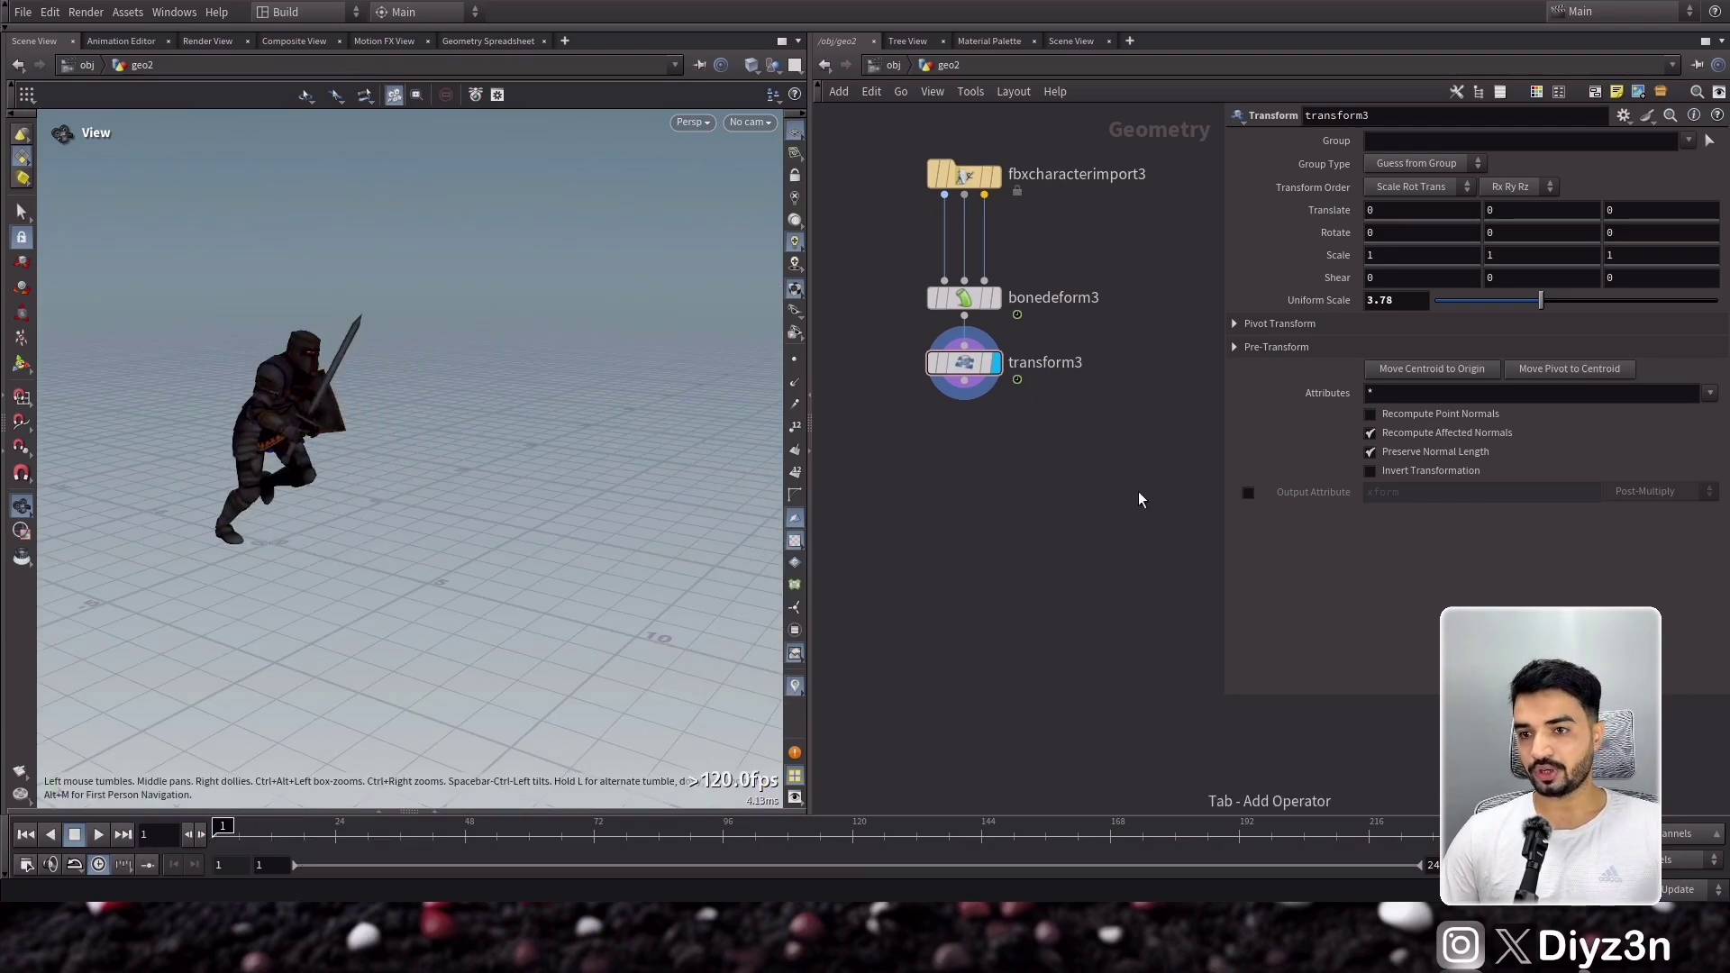
pyautogui.press('Tab')
pyautogui.press('Return')
pyautogui.click(975, 461)
pyautogui.moveTo(964, 382); pyautogui.dragTo(964, 440)
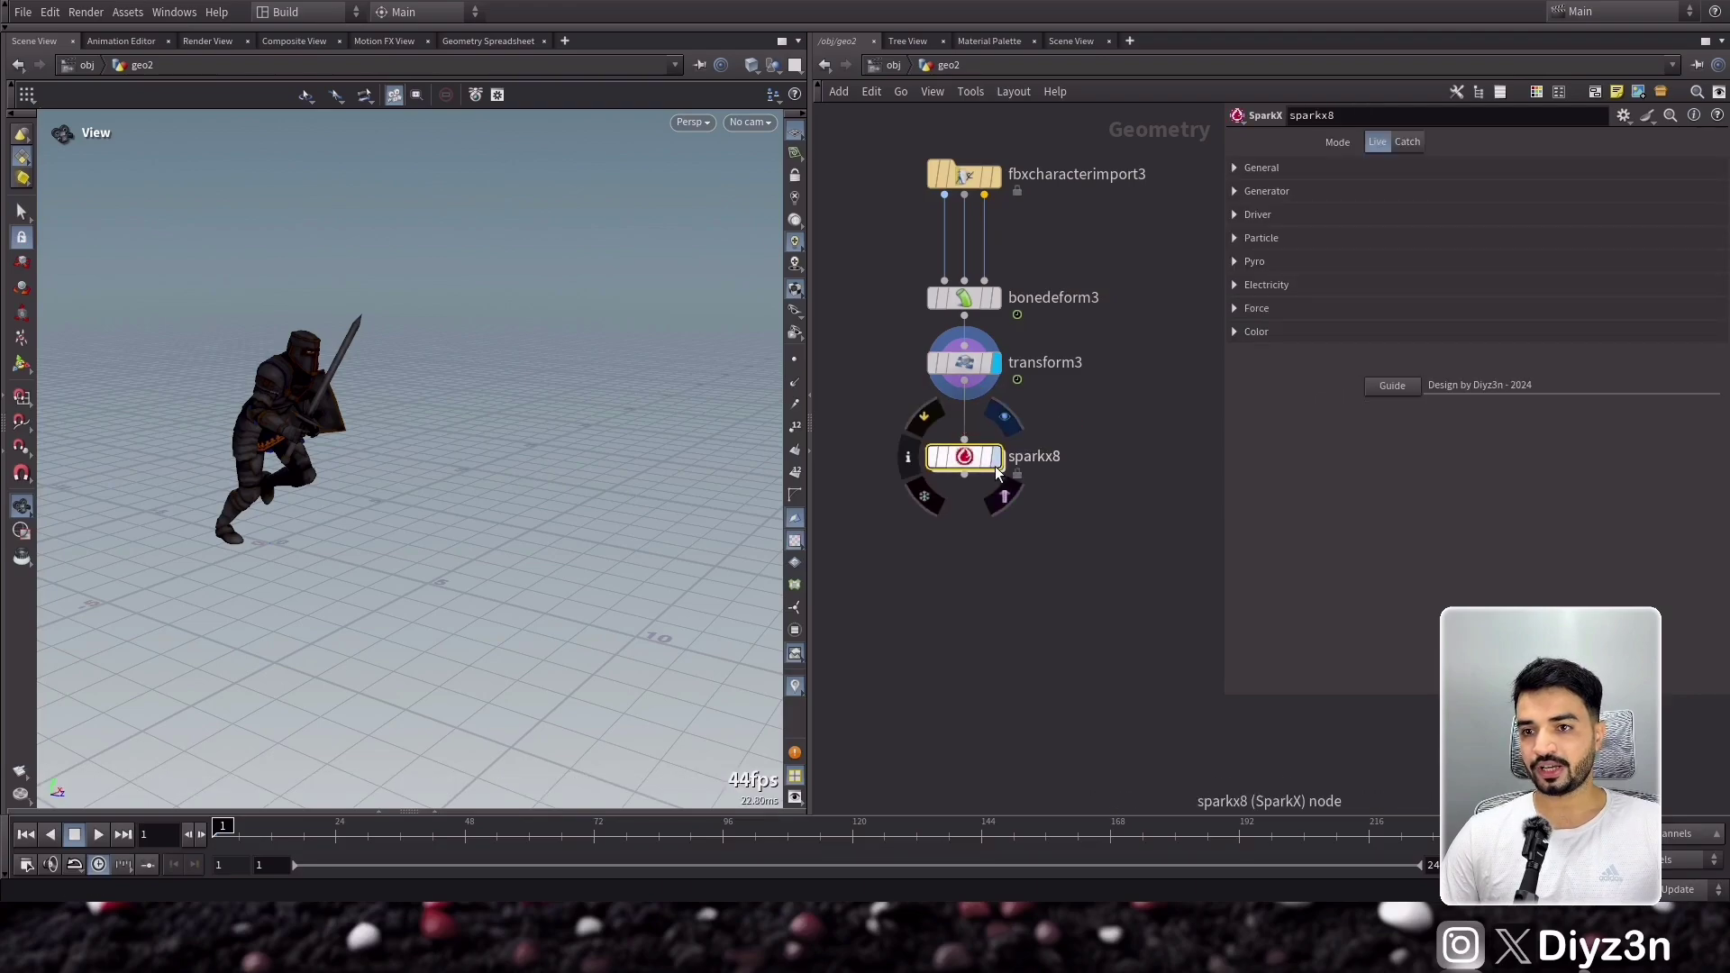
pyautogui.click(997, 458)
# - Enable particles on the SparkX node, play the emission and return to the first frame
pyautogui.click(1269, 192)
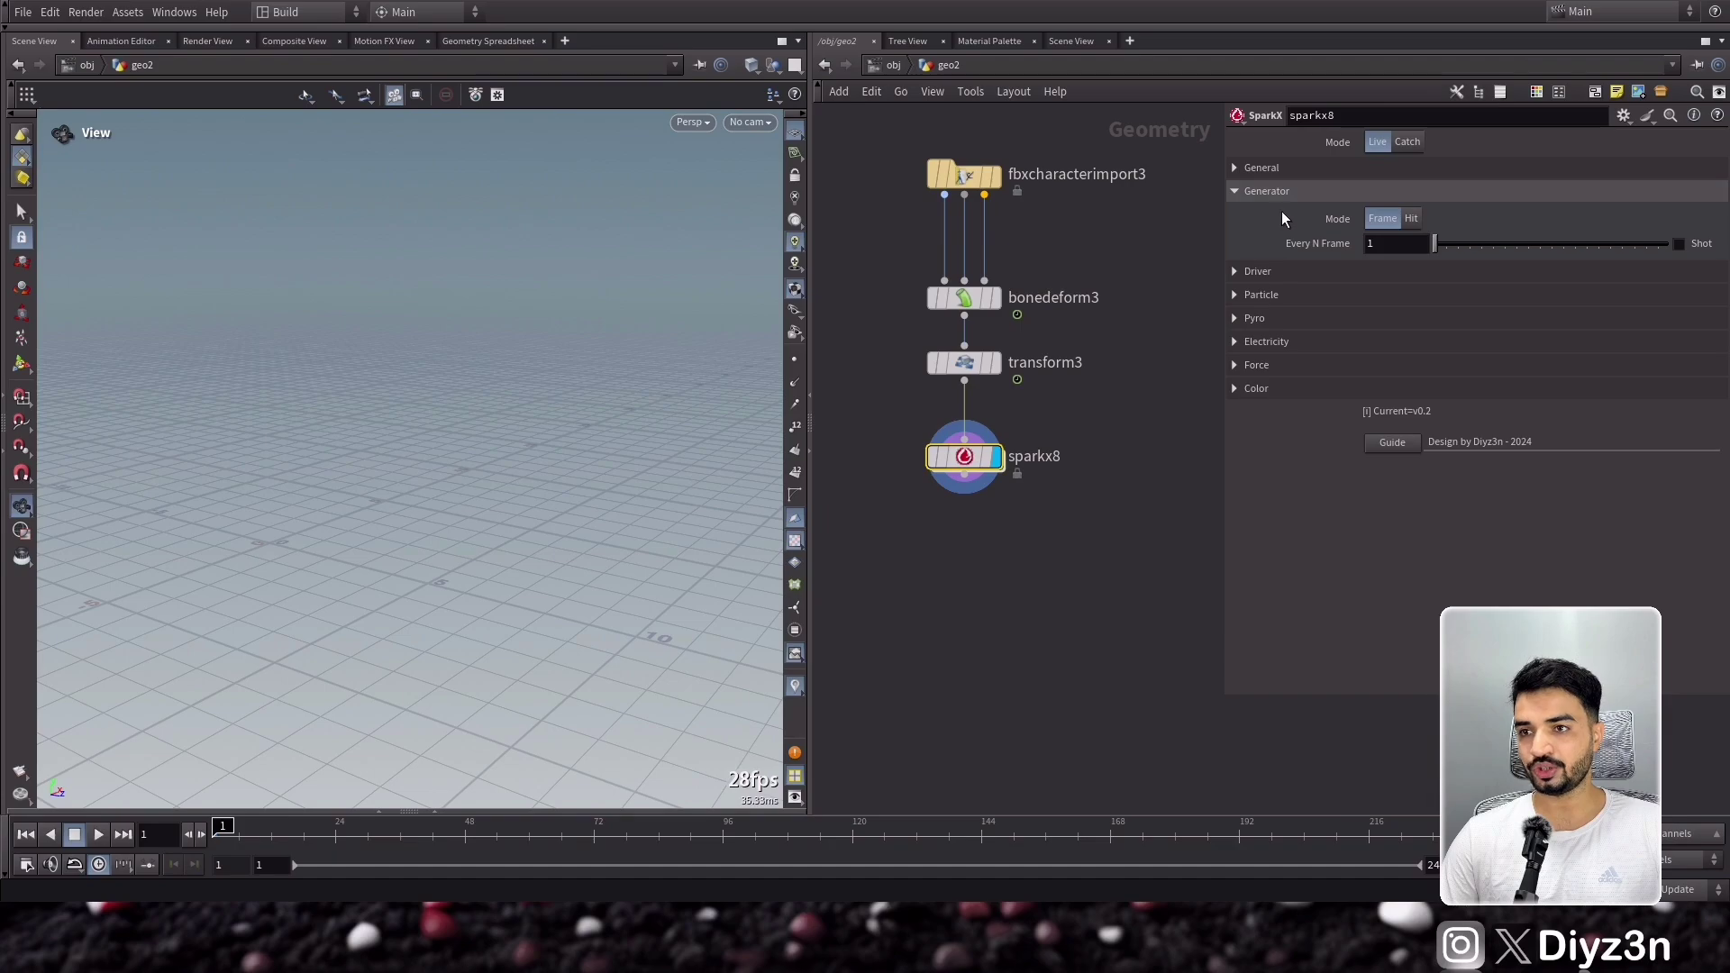
pyautogui.click(1298, 292)
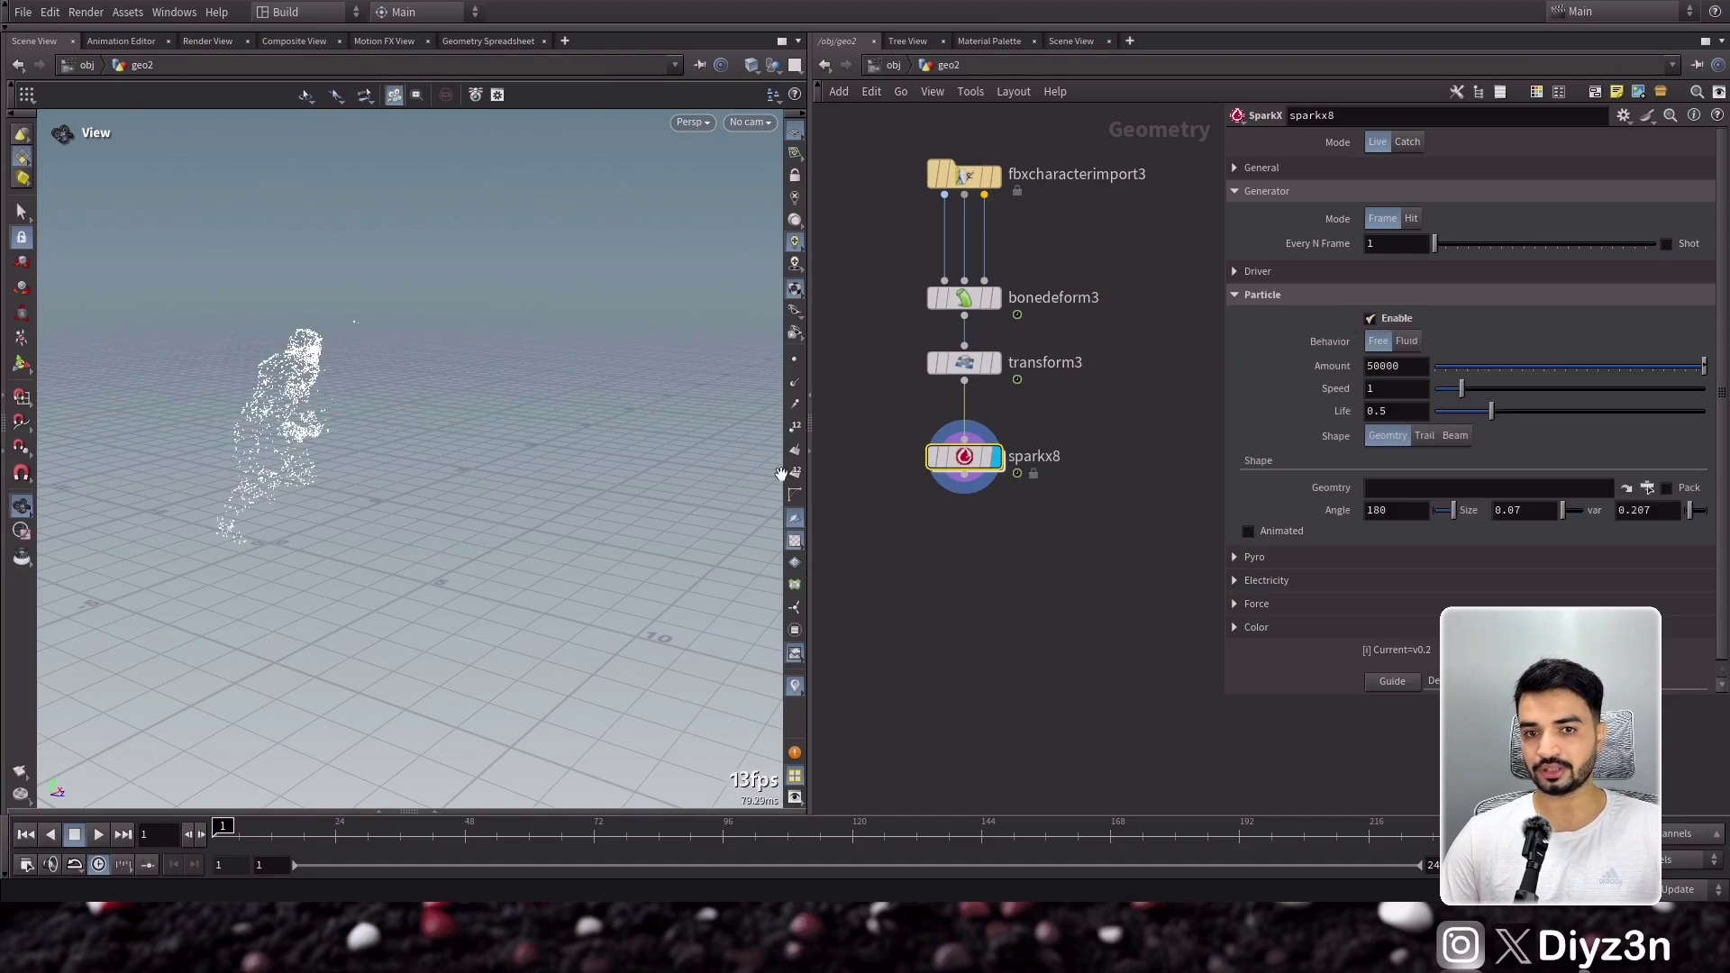
pyautogui.click(98, 834)
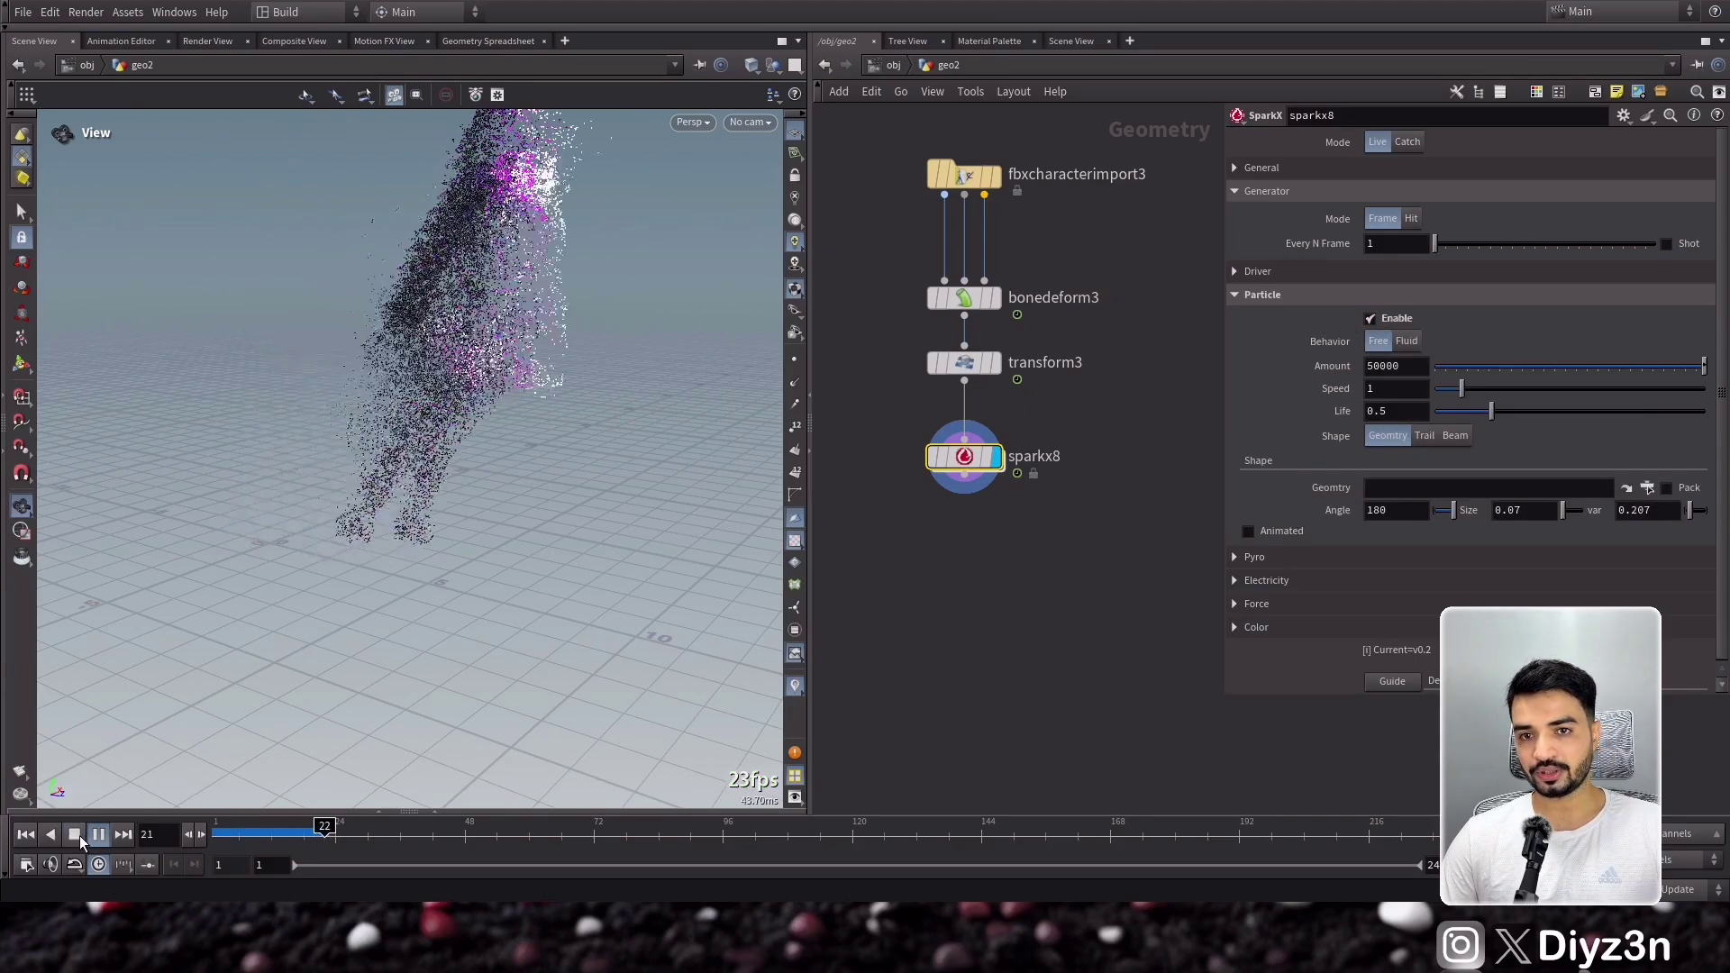
pyautogui.click(76, 835)
pyautogui.click(25, 836)
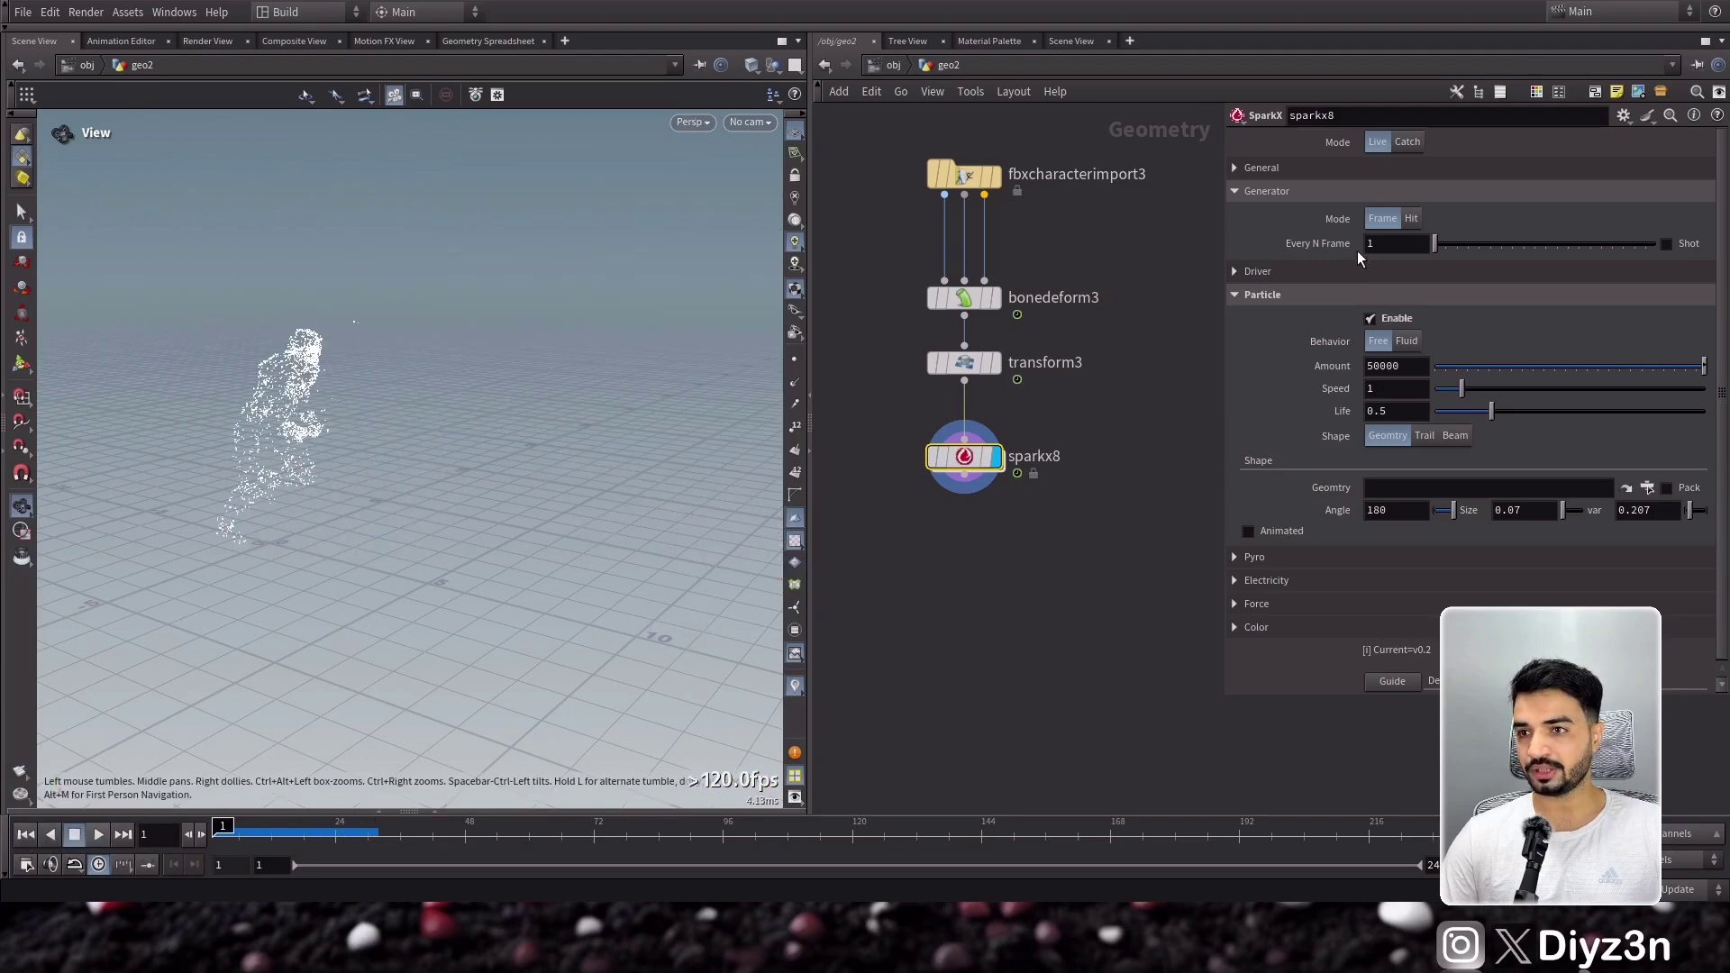
# - Set the SparkX generator's Every N Frame to 10 and preview the particle bursts before rewinding
pyautogui.moveTo(1437, 255); pyautogui.dragTo(1452, 252)
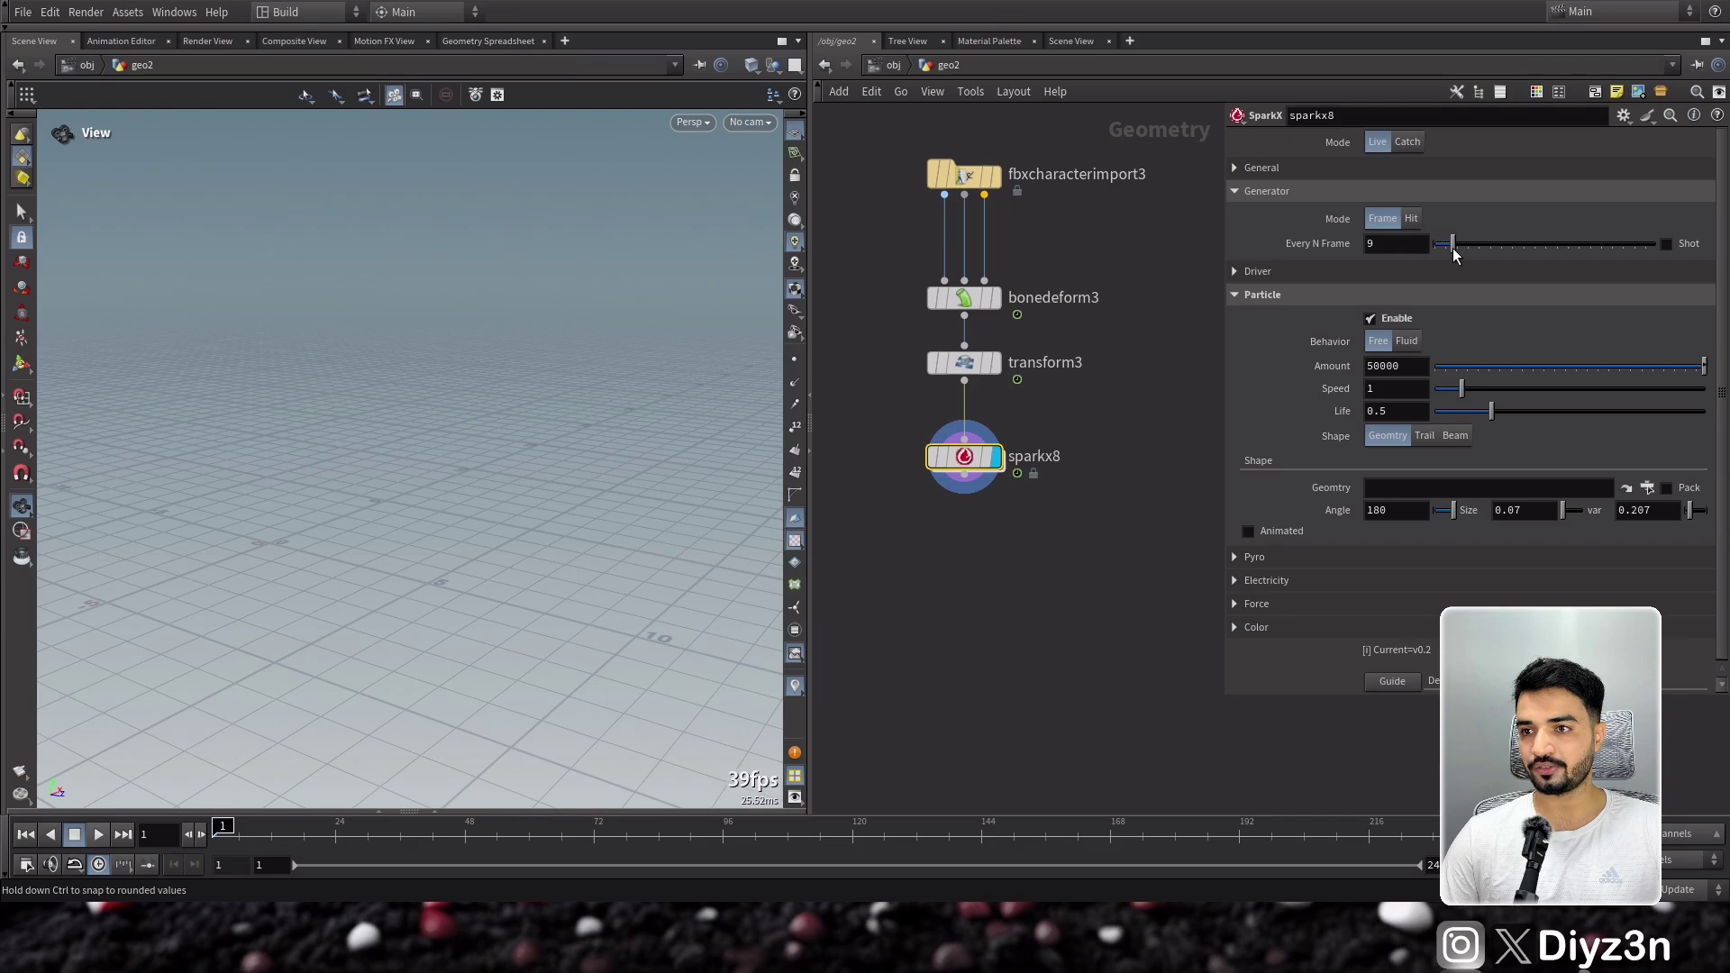
pyautogui.click(96, 835)
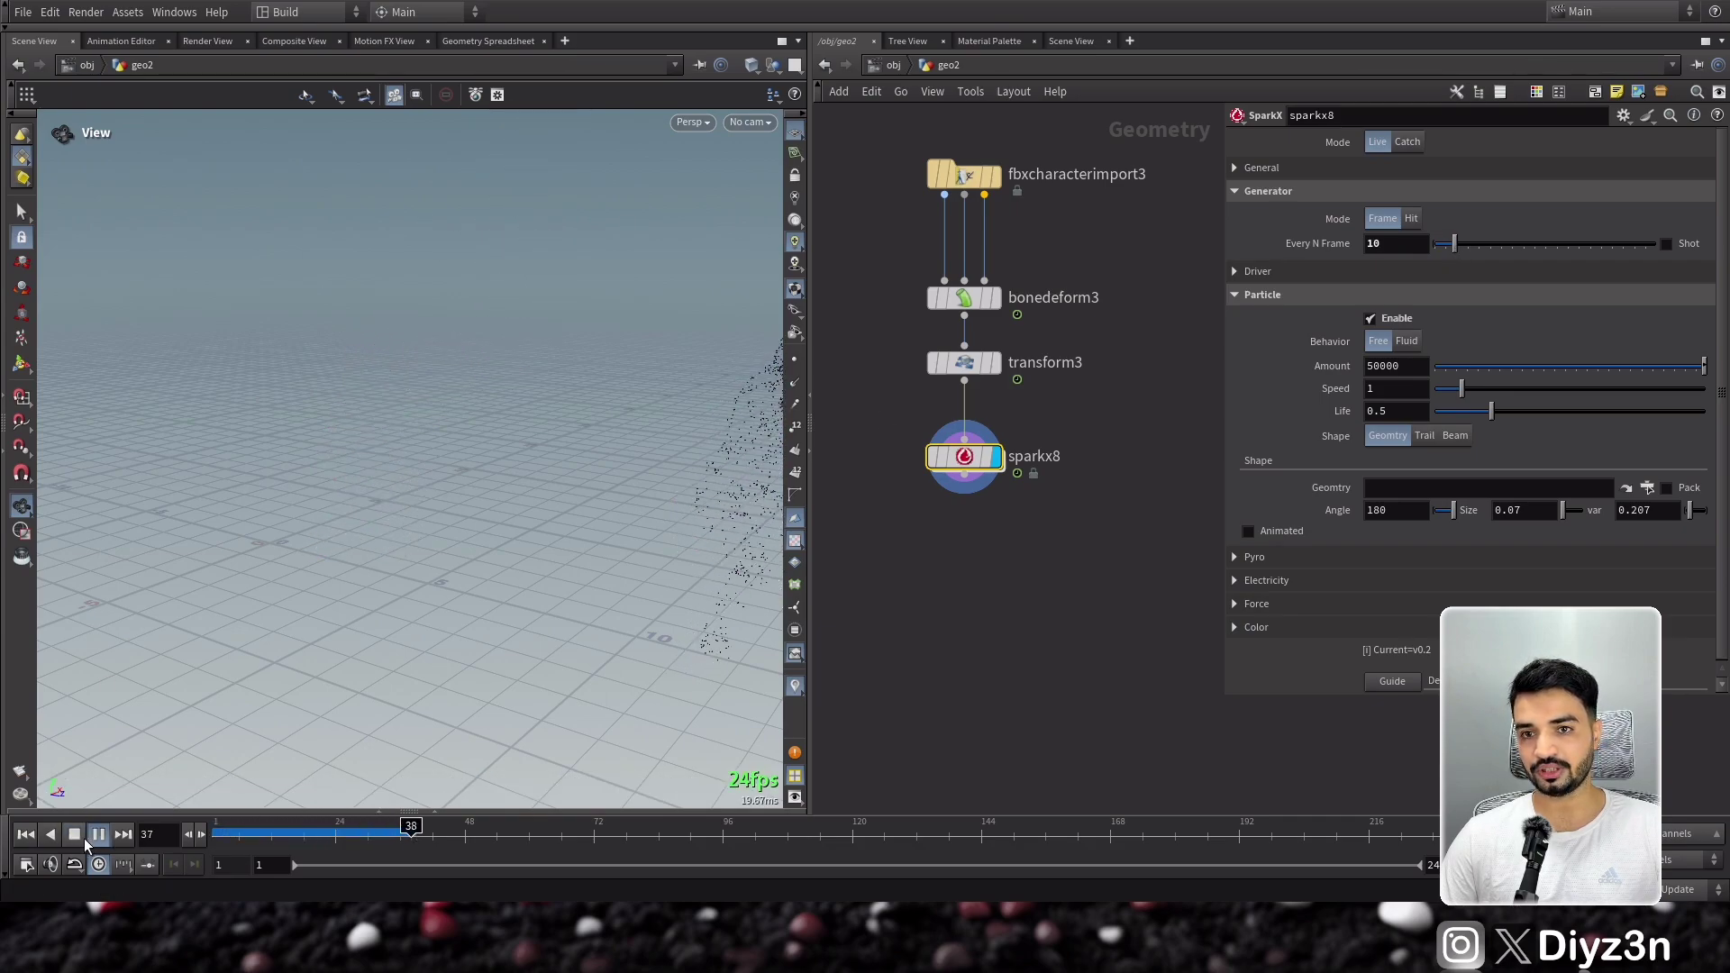
pyautogui.click(92, 837)
pyautogui.moveTo(734, 289); pyautogui.dragTo(403, 354)
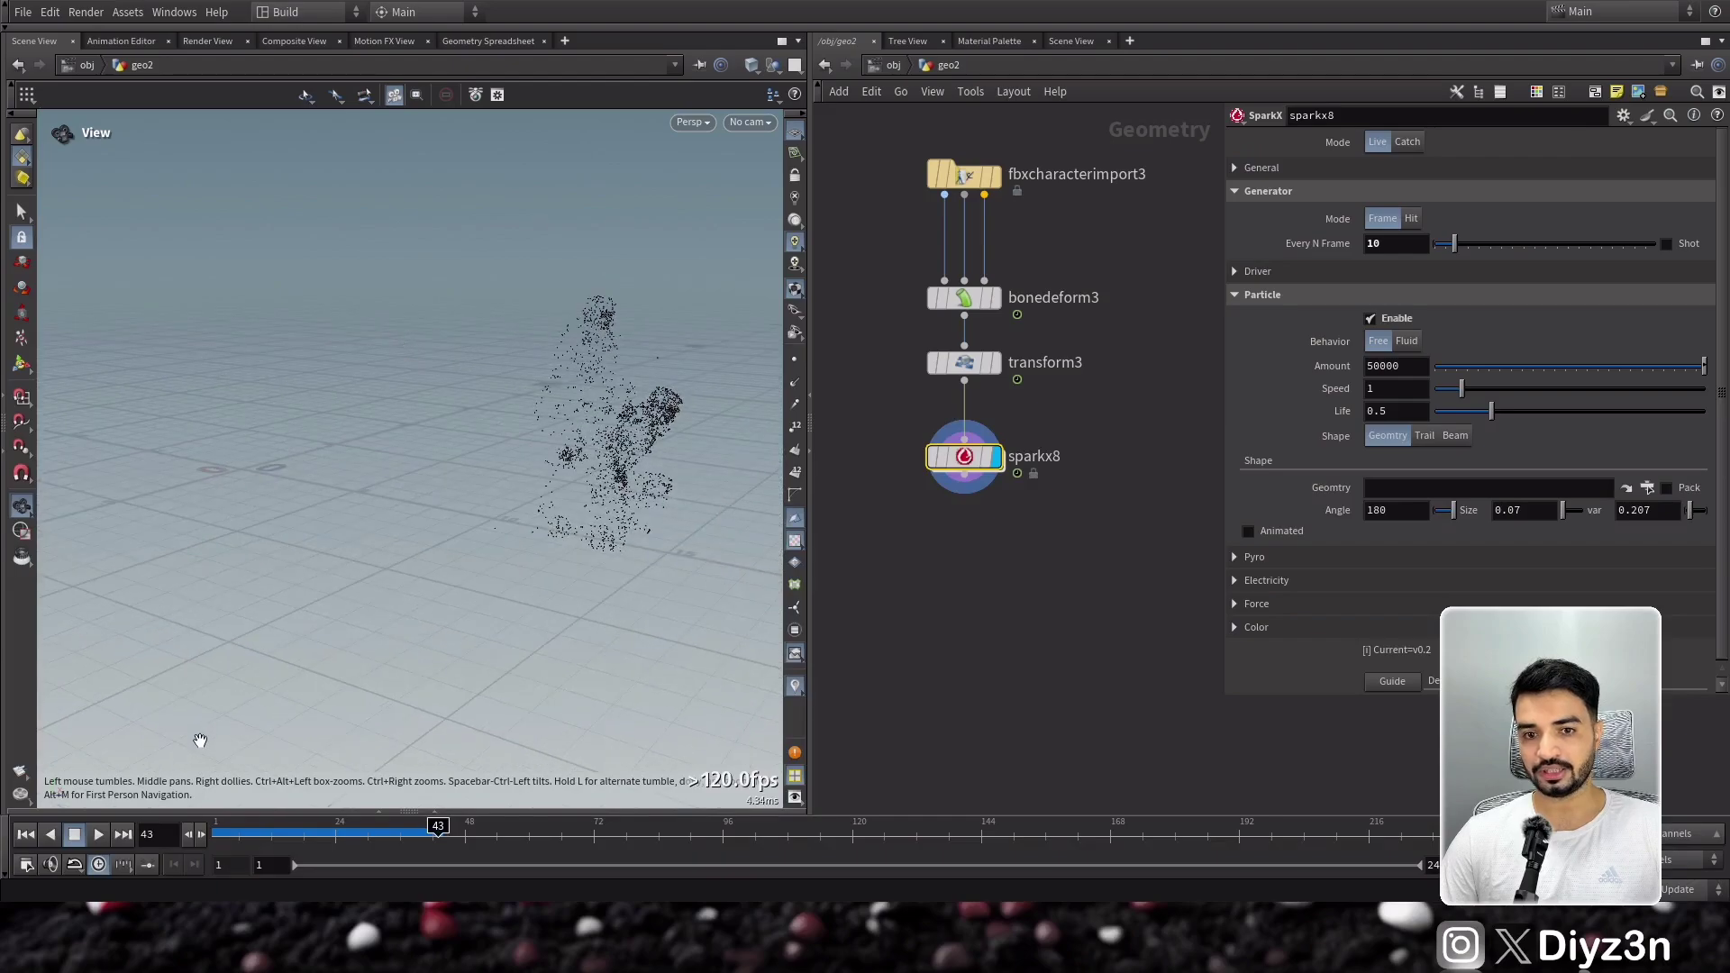
pyautogui.click(25, 835)
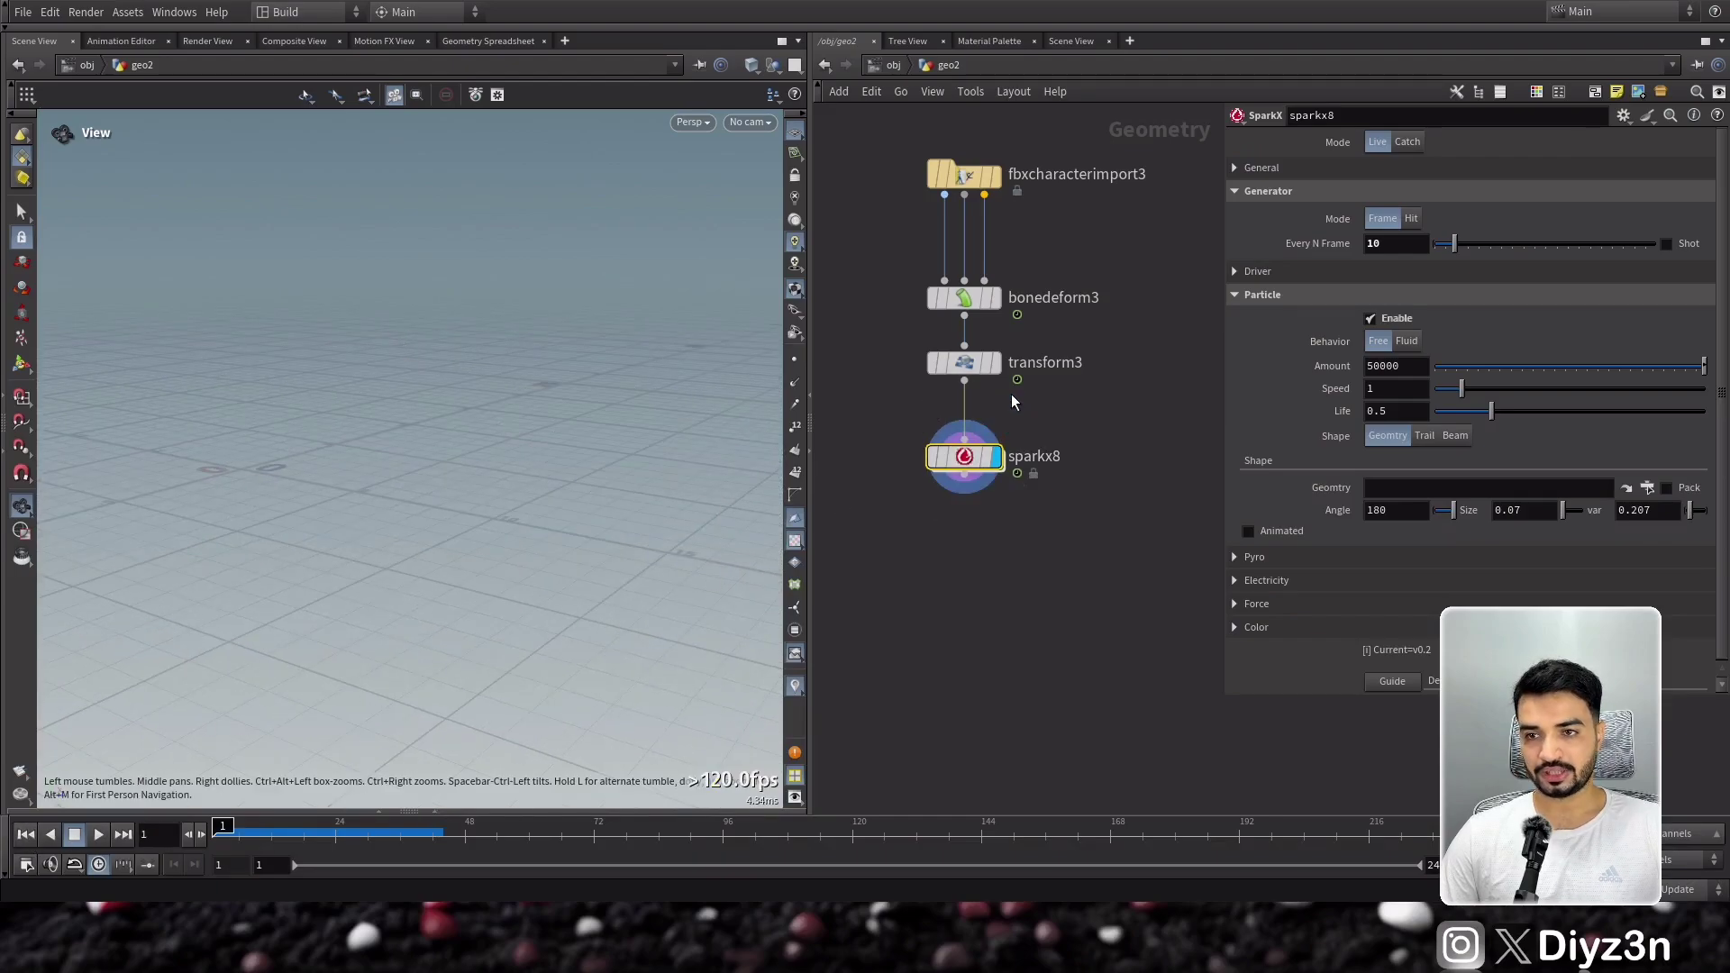
# - Insert a Point Velocity node between the Transform and SparkX nodes, preview the particles and rewind
pyautogui.click(1039, 408)
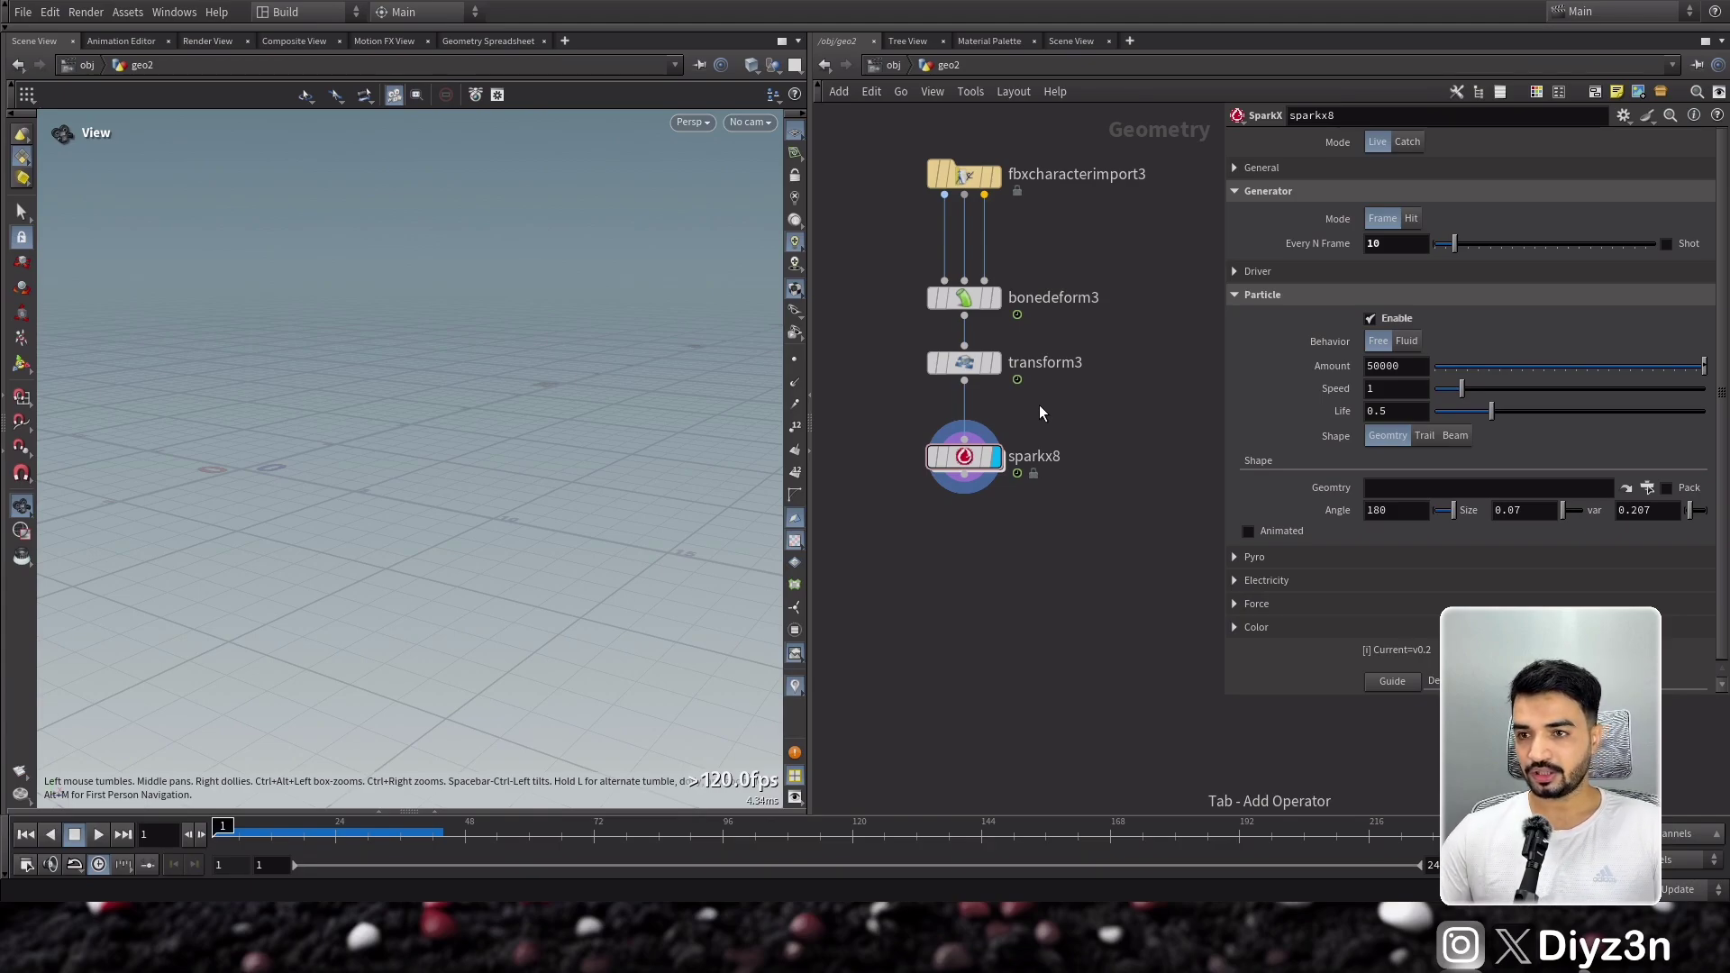
pyautogui.click(963, 407)
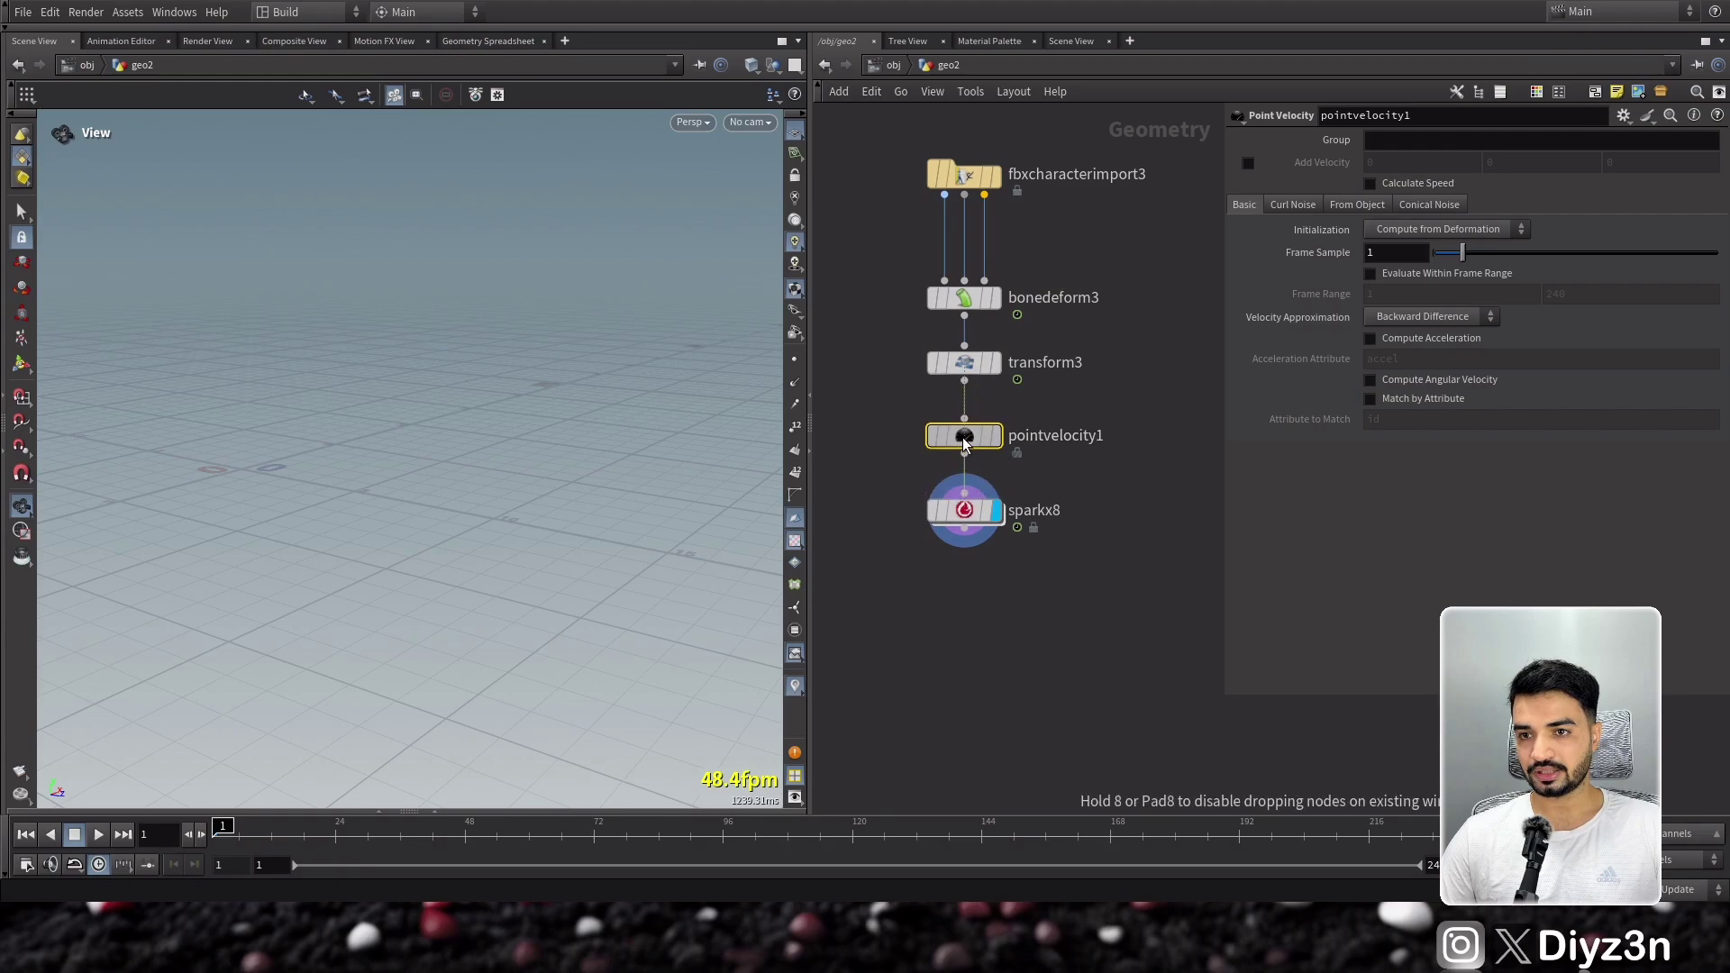
pyautogui.click(98, 835)
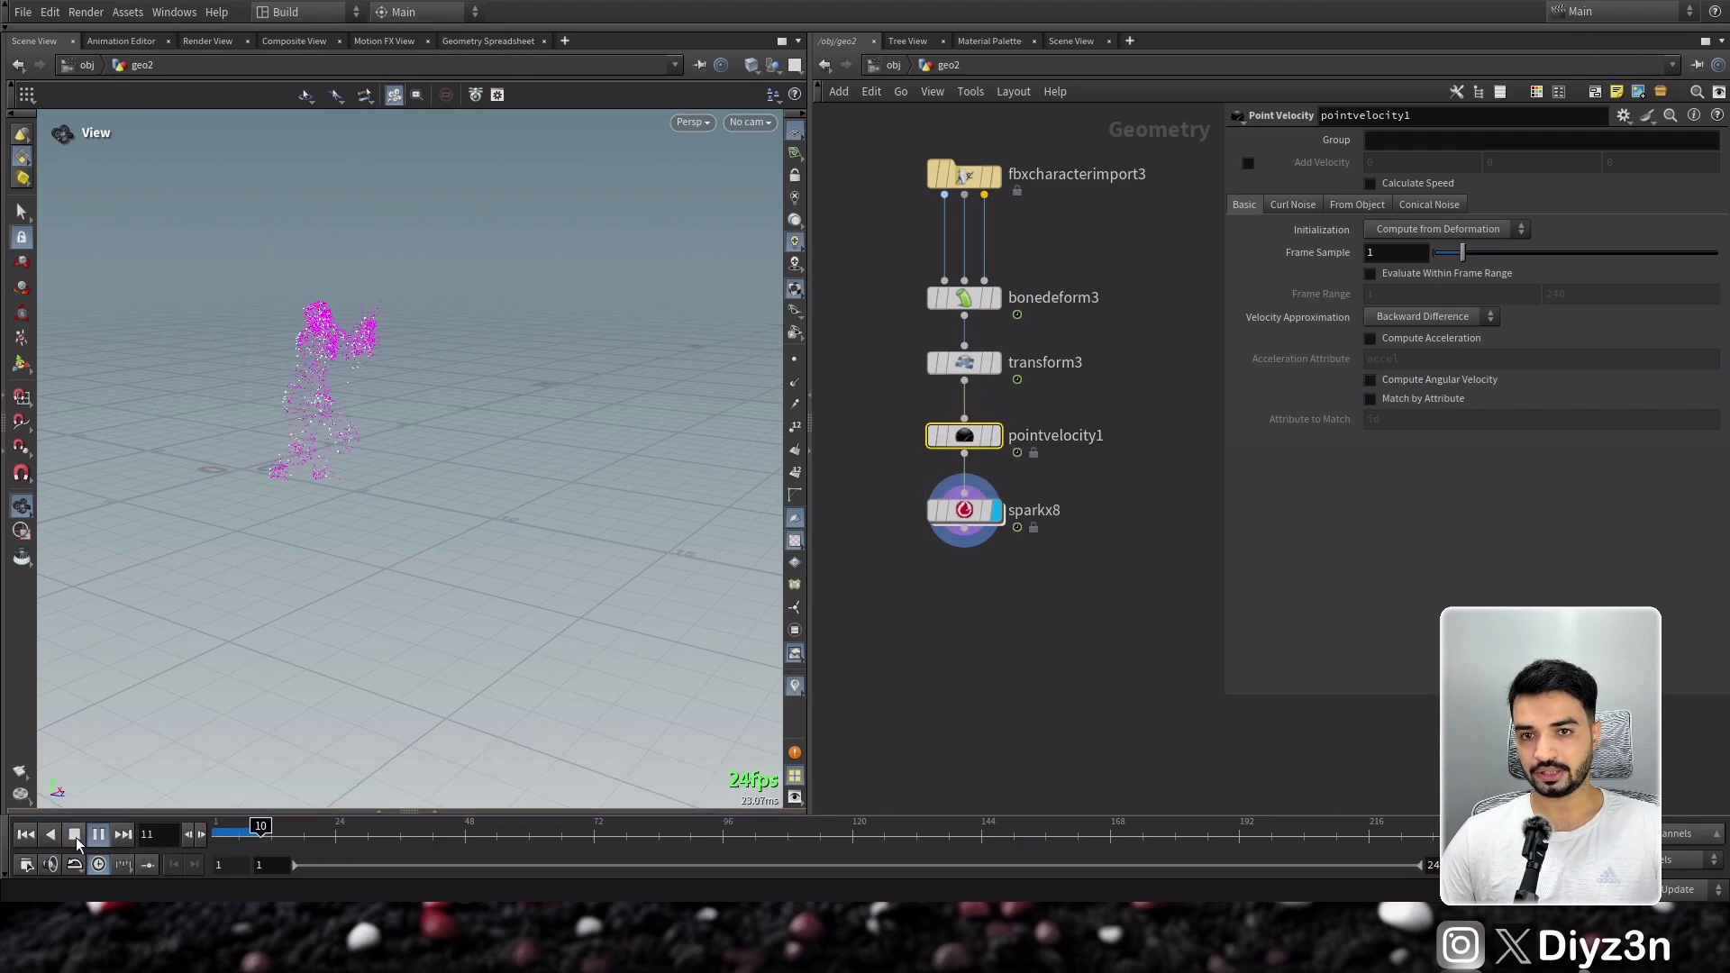
pyautogui.click(77, 839)
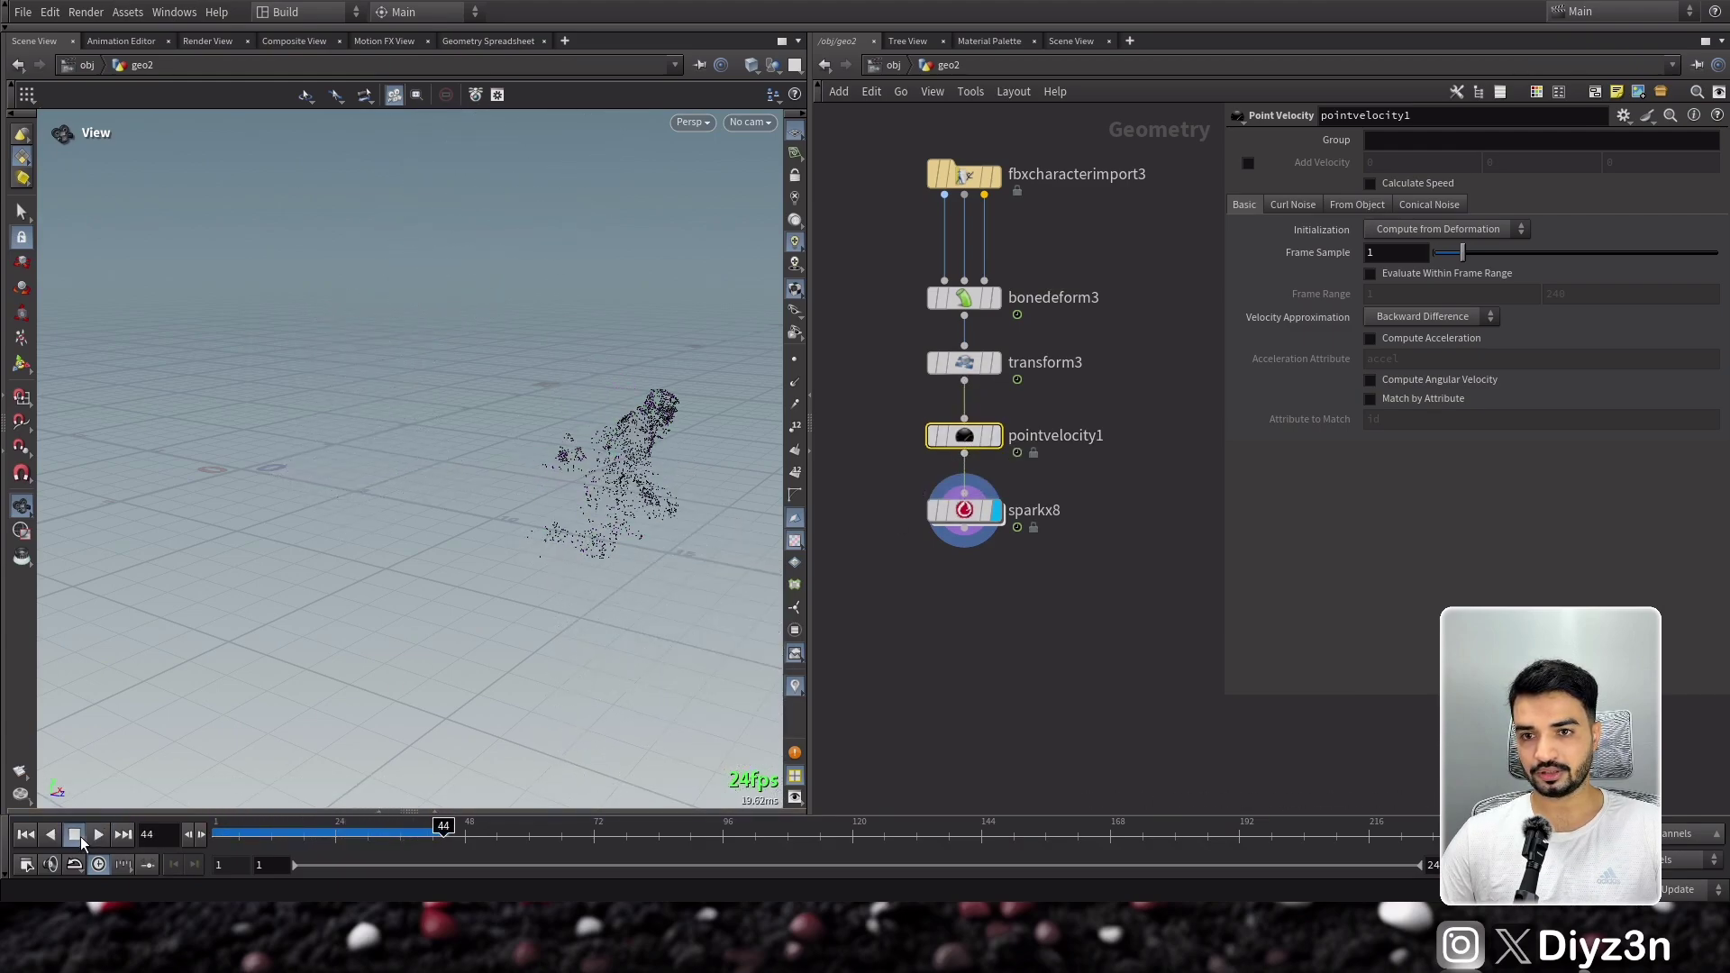
pyautogui.moveTo(575, 495); pyautogui.dragTo(559, 478)
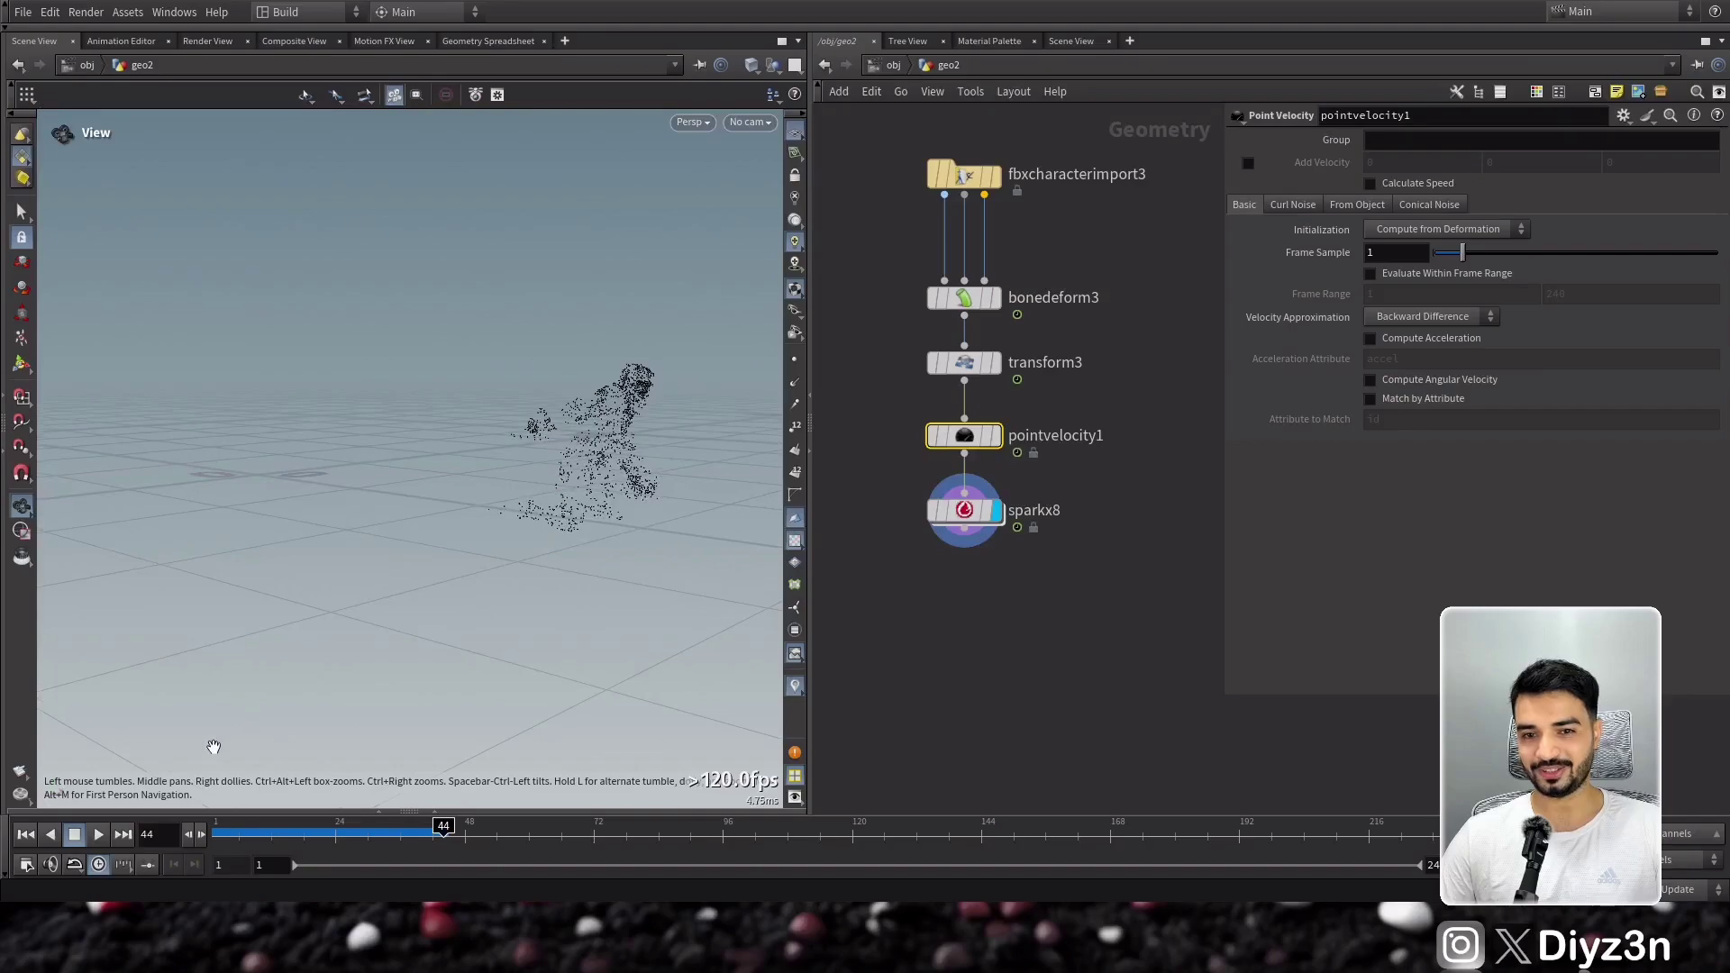
pyautogui.click(25, 834)
# - Set the SparkX generator's Every N Frame to 5 and play the animation to check the emission
pyautogui.click(980, 512)
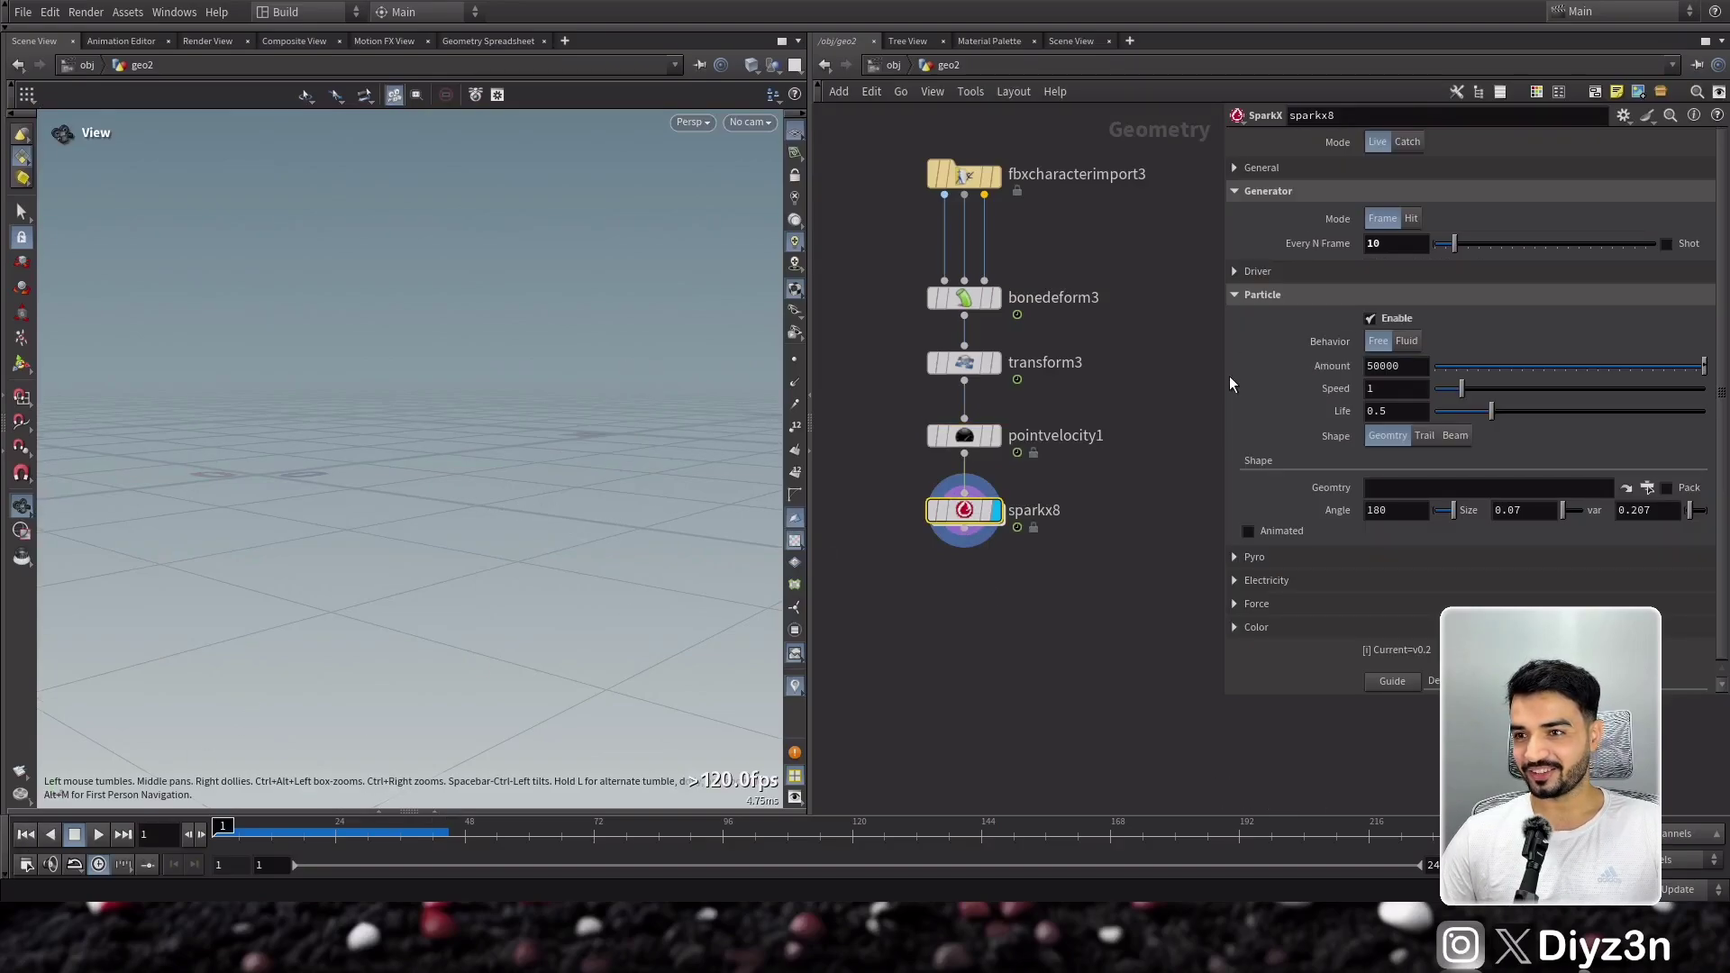
pyautogui.press('Return')
pyautogui.doubleClick(1399, 254)
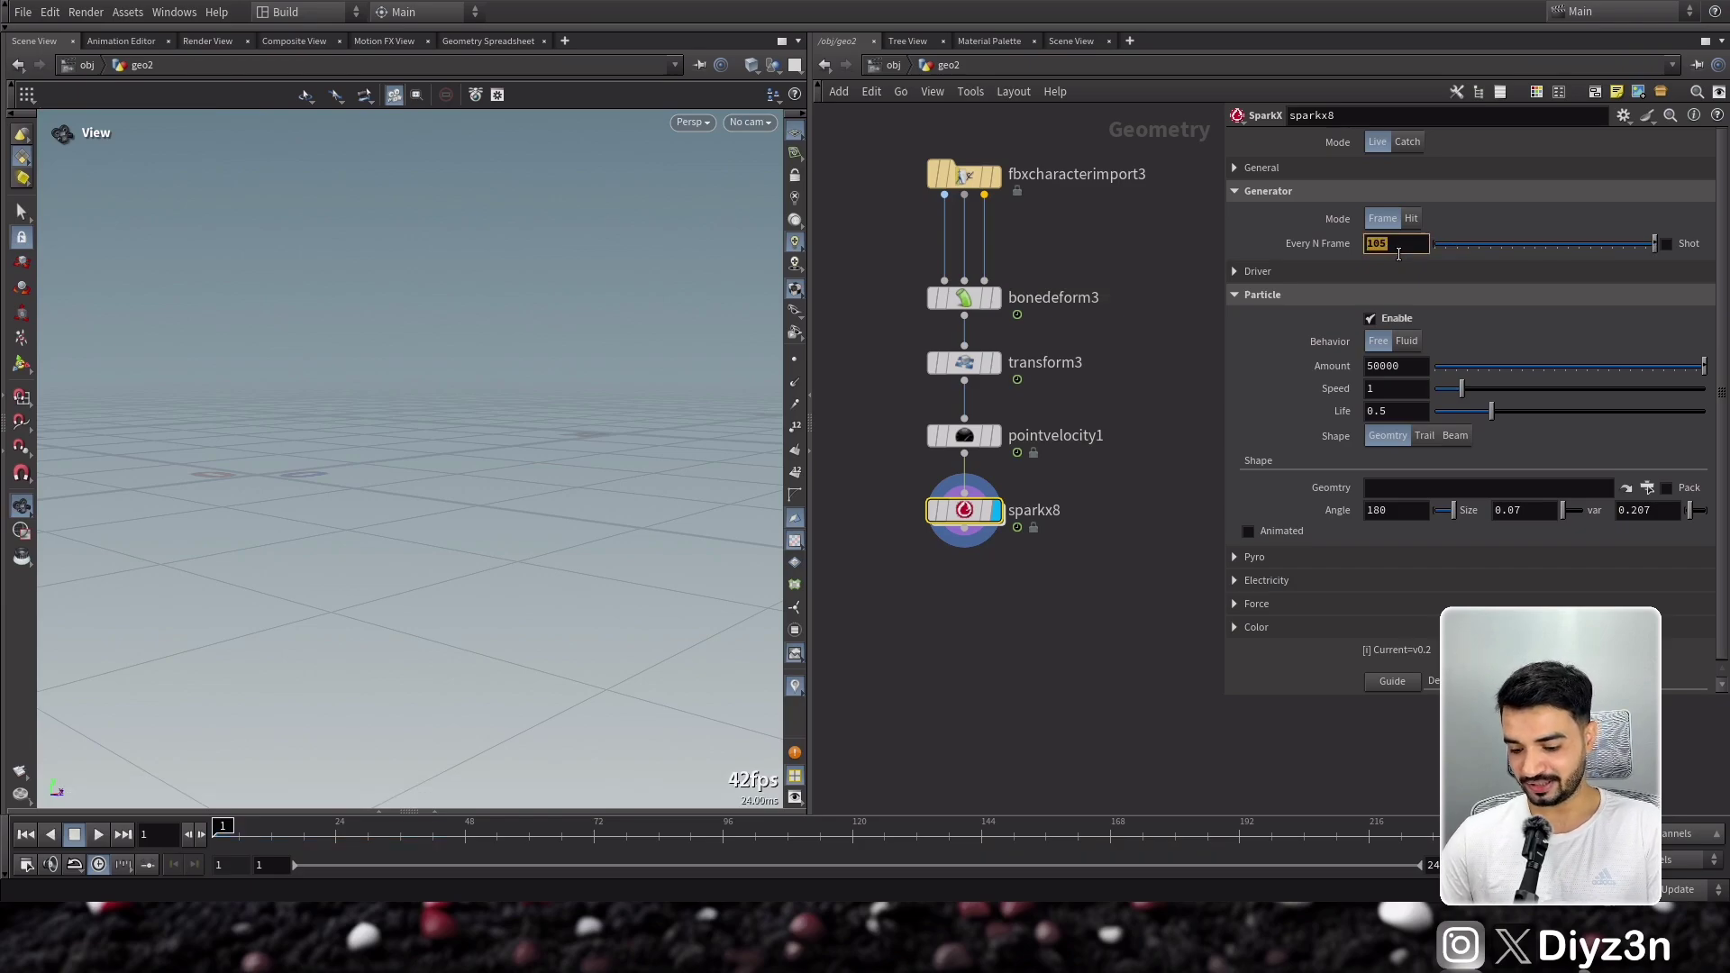
pyautogui.write('5')
pyautogui.press('Return')
pyautogui.click(97, 835)
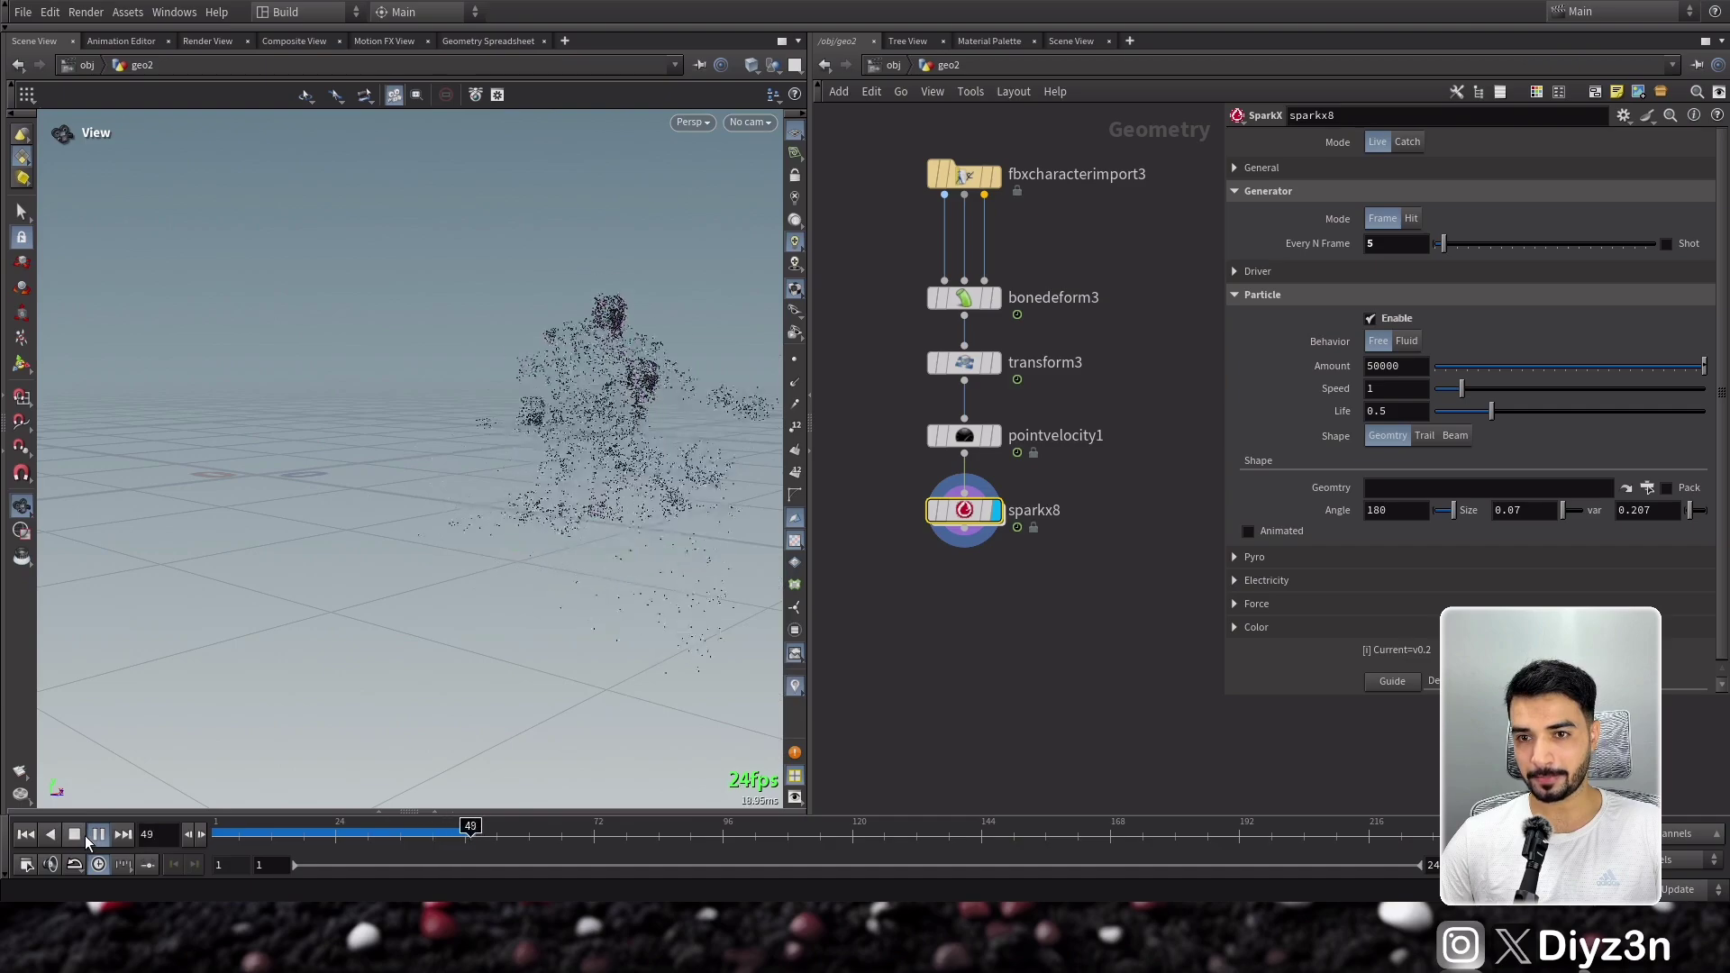
pyautogui.click(85, 835)
pyautogui.moveTo(525, 355); pyautogui.dragTo(535, 403)
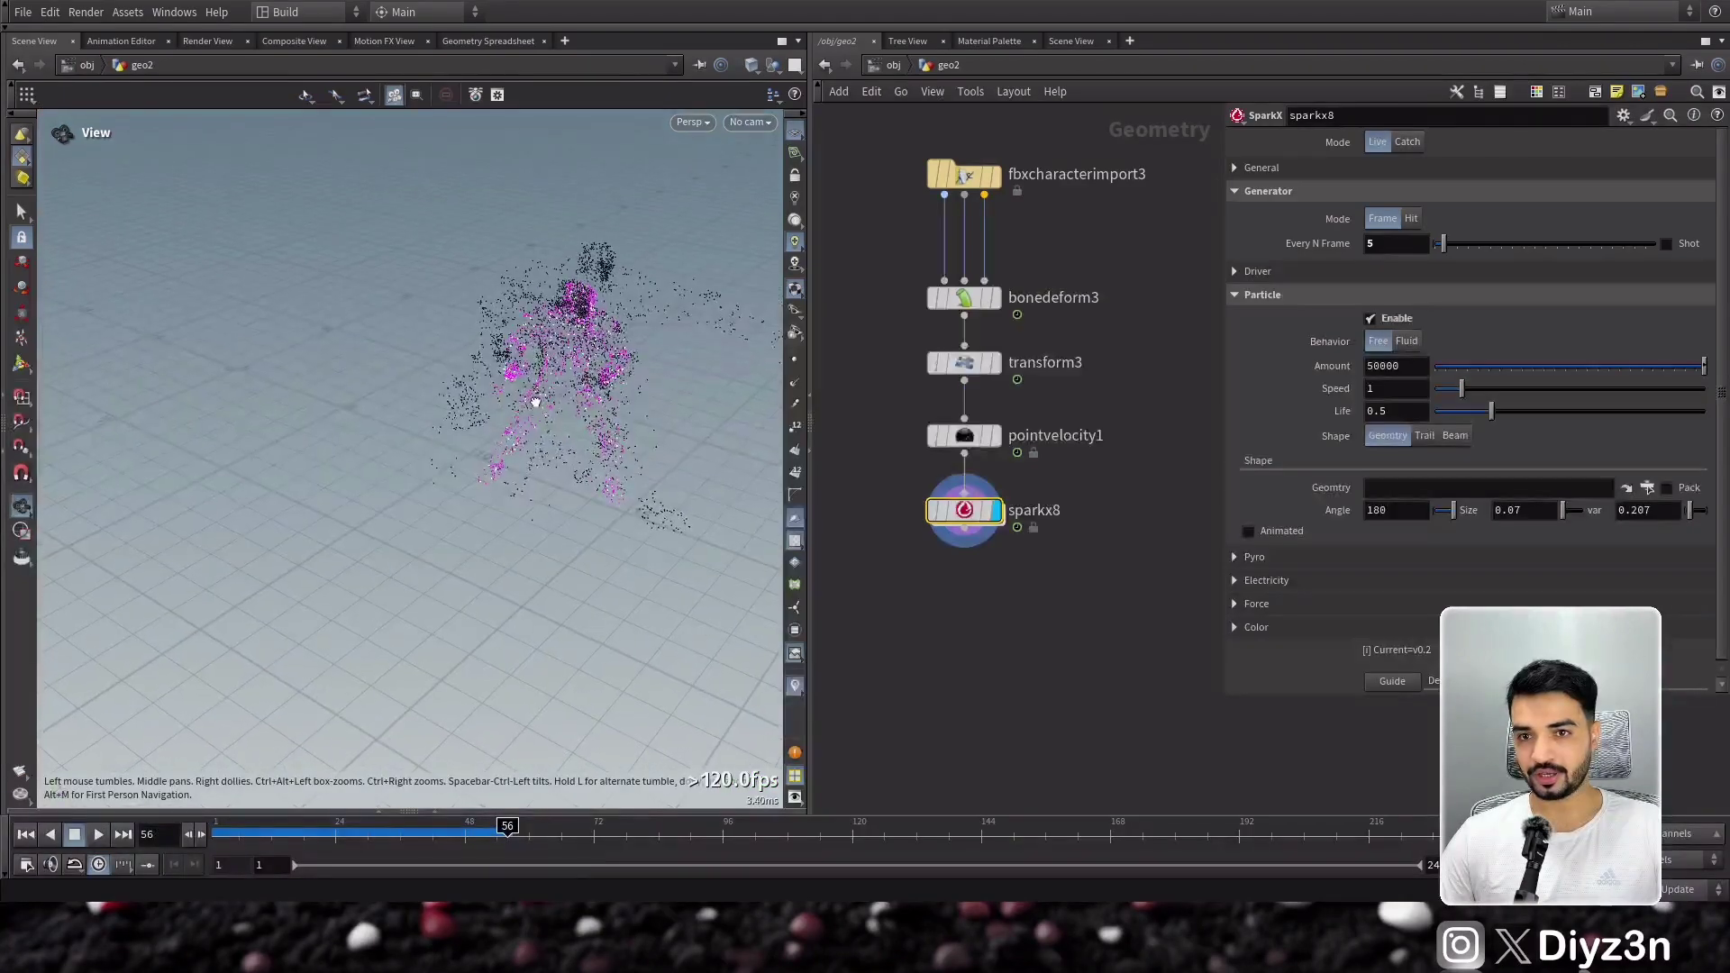
# - Add a Grid node beside the character network and assign it as the SparkX node's collision object
pyautogui.moveTo(1116, 323); pyautogui.dragTo(1065, 361, button='middle')
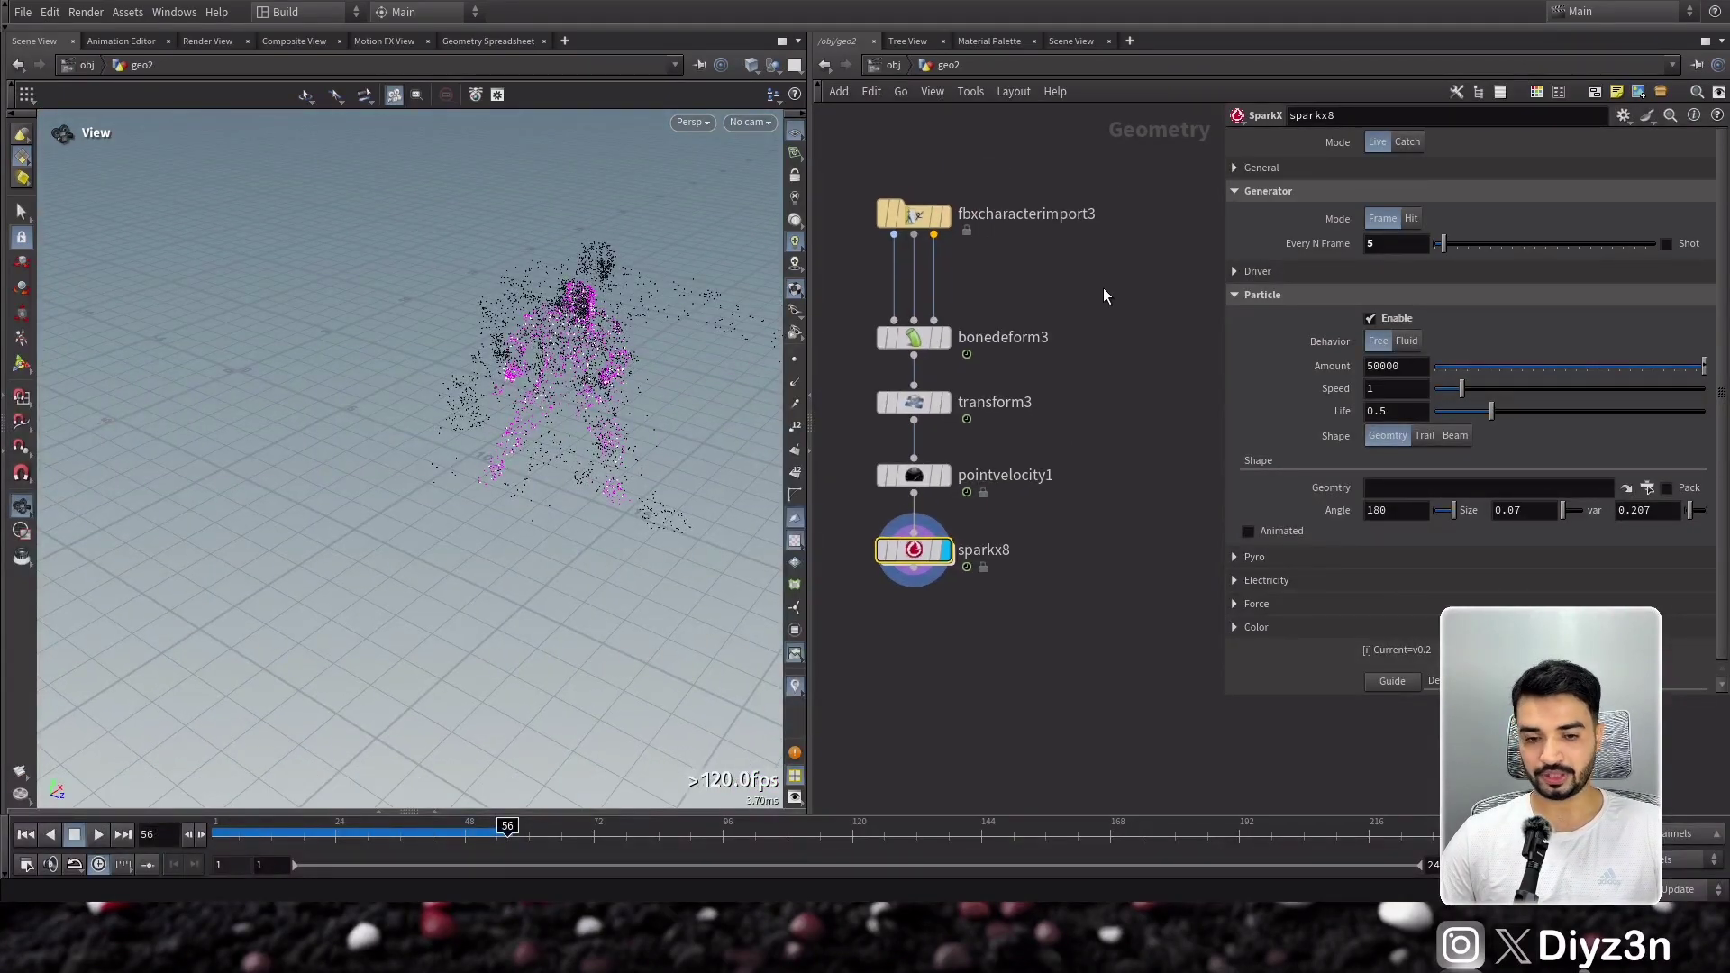
pyautogui.click(1104, 289)
pyautogui.press('Tab')
pyautogui.write('grid')
pyautogui.press('Return')
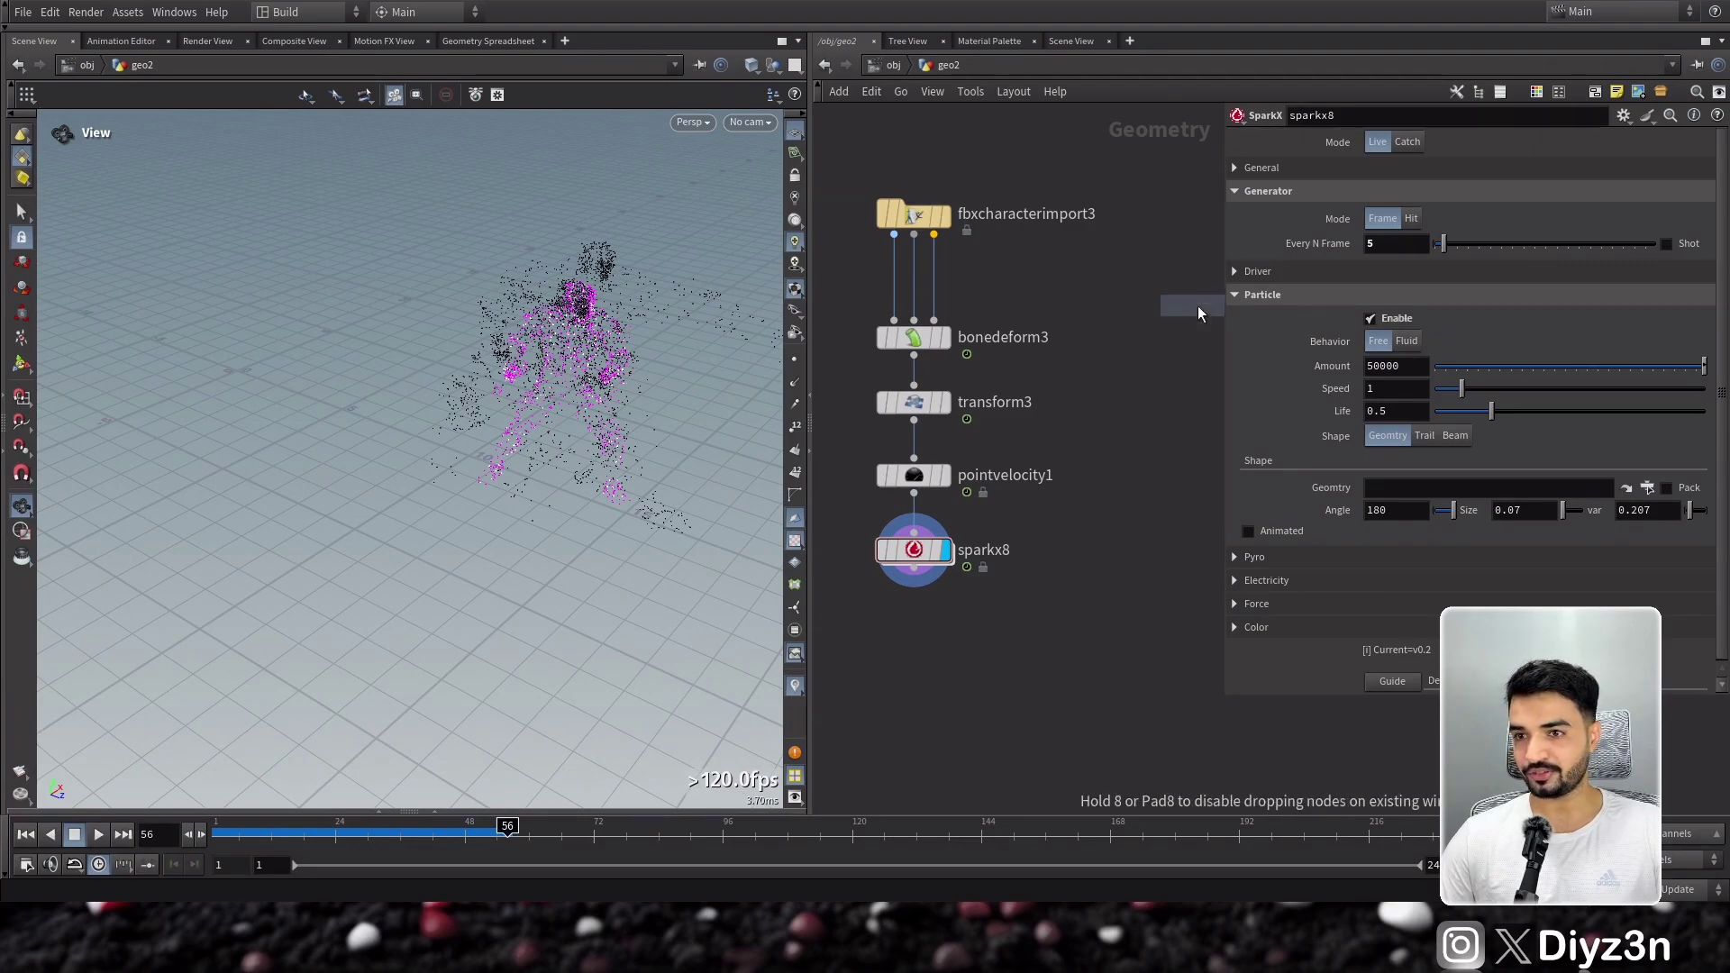
pyautogui.click(1090, 274)
pyautogui.click(924, 548)
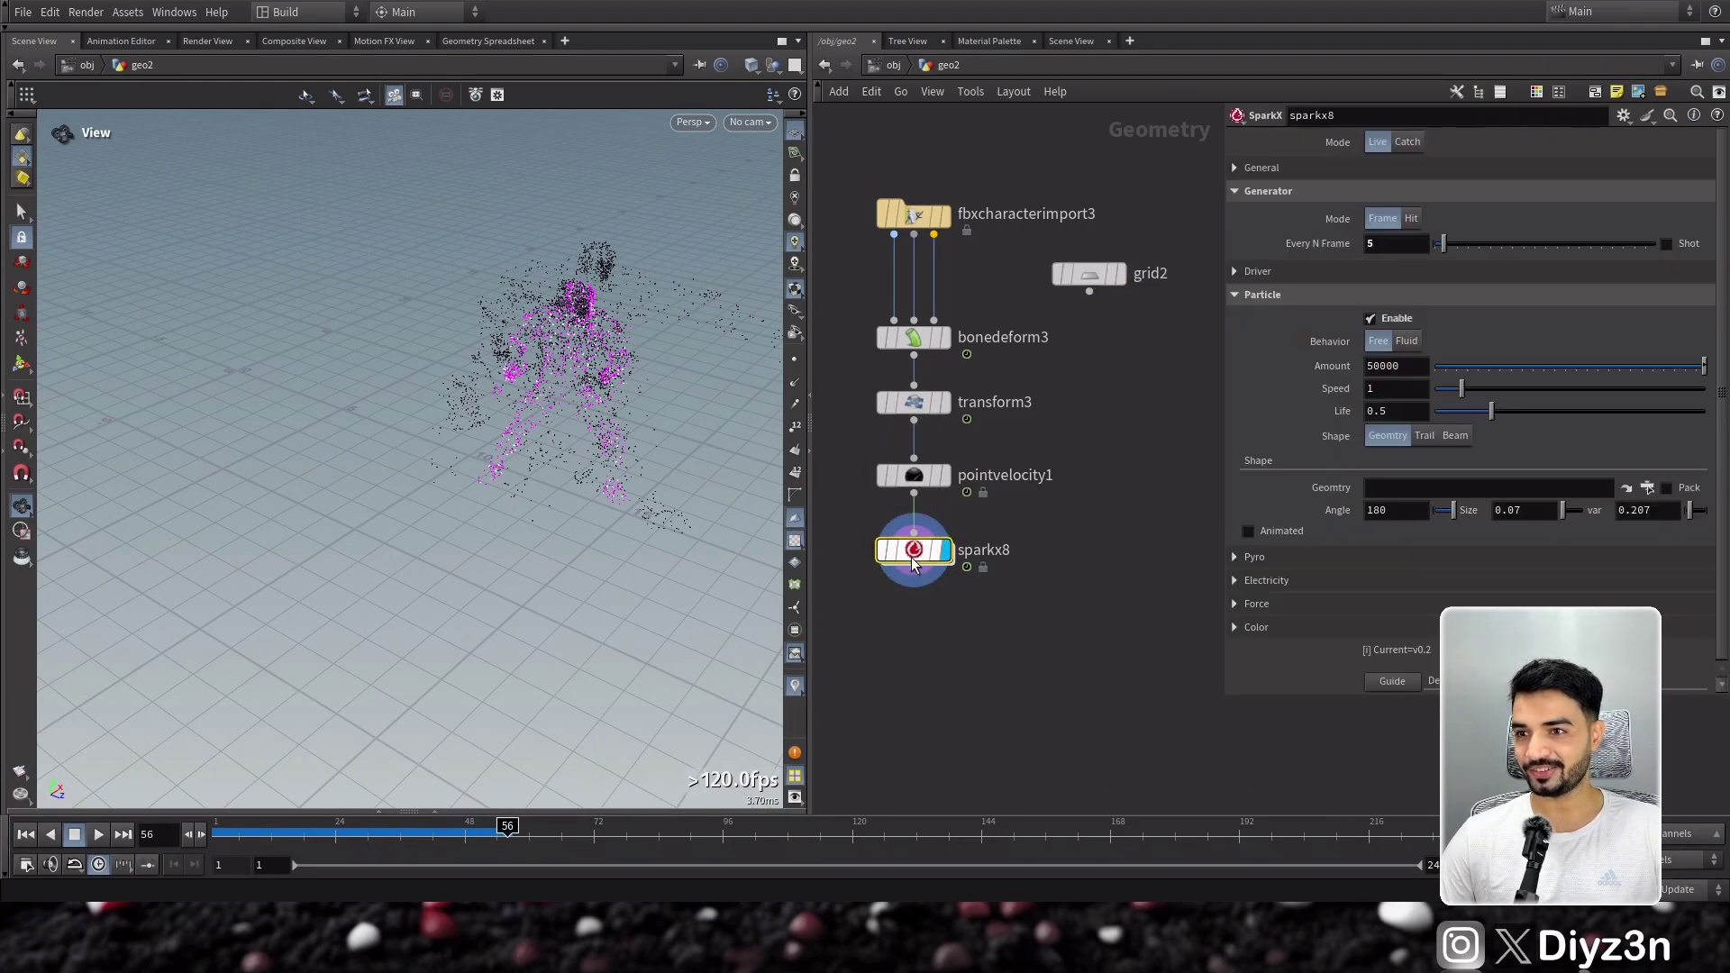
pyautogui.moveTo(1076, 269); pyautogui.dragTo(1402, 261)
# - Set the collision grid's size to 40 by 40, preview the particles against it and rewind
pyautogui.click(1087, 276)
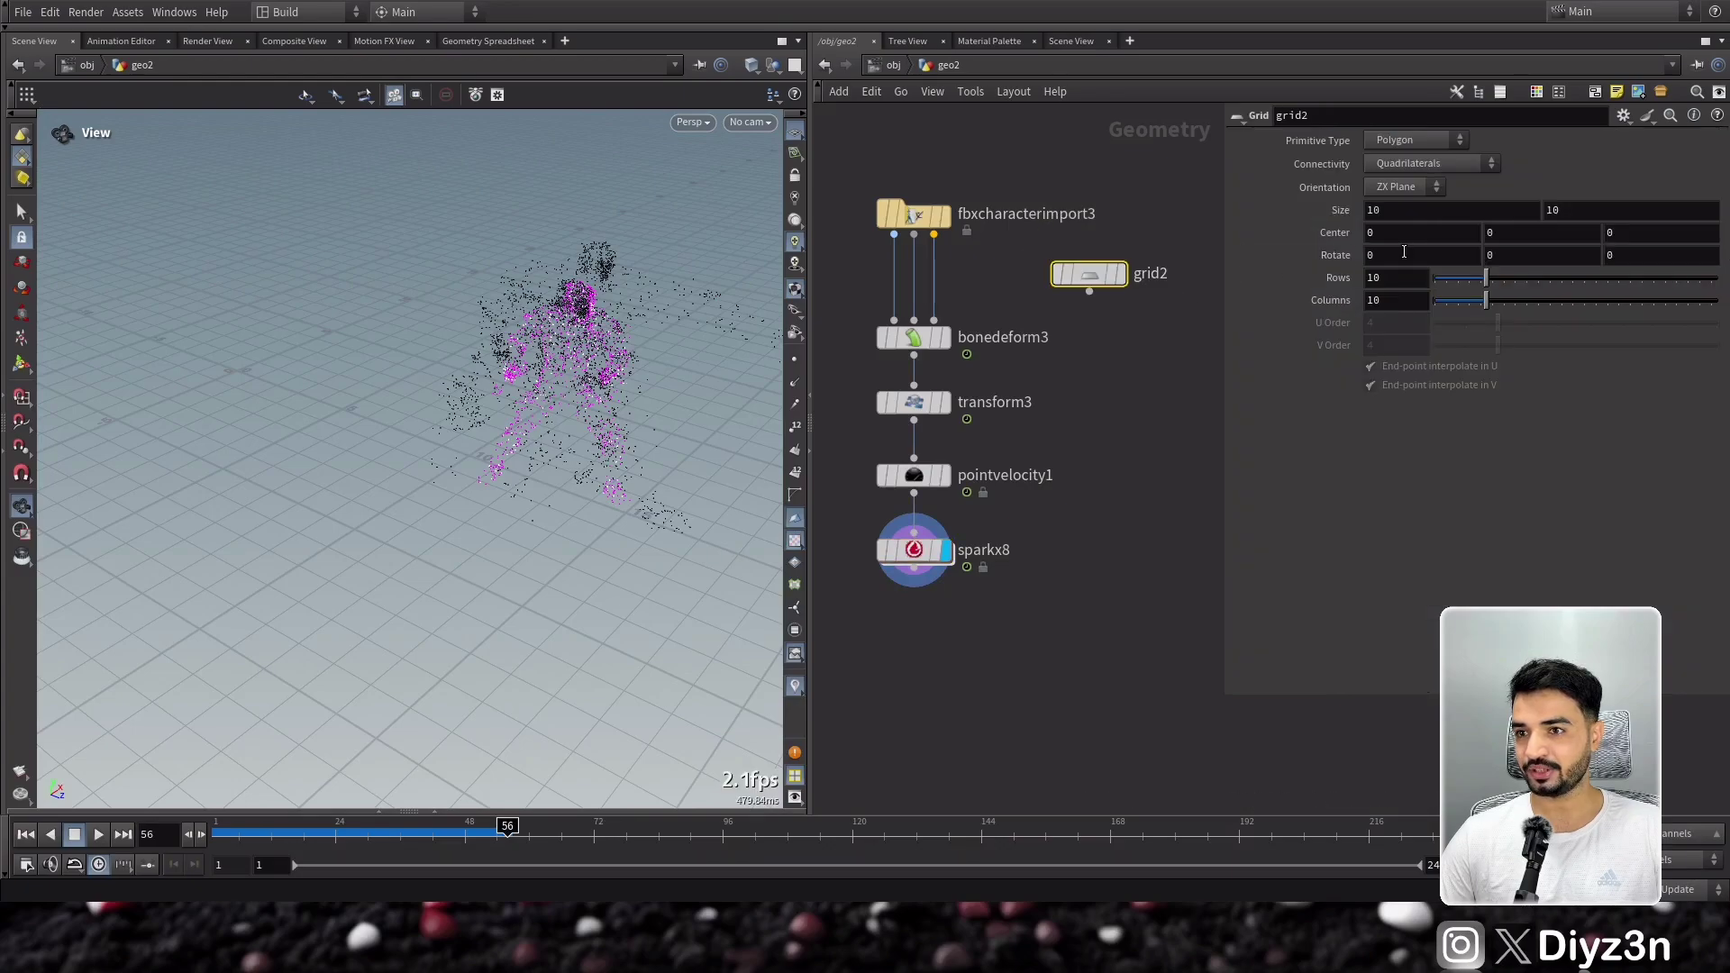
pyautogui.moveTo(1333, 214); pyautogui.dragTo(968, 385)
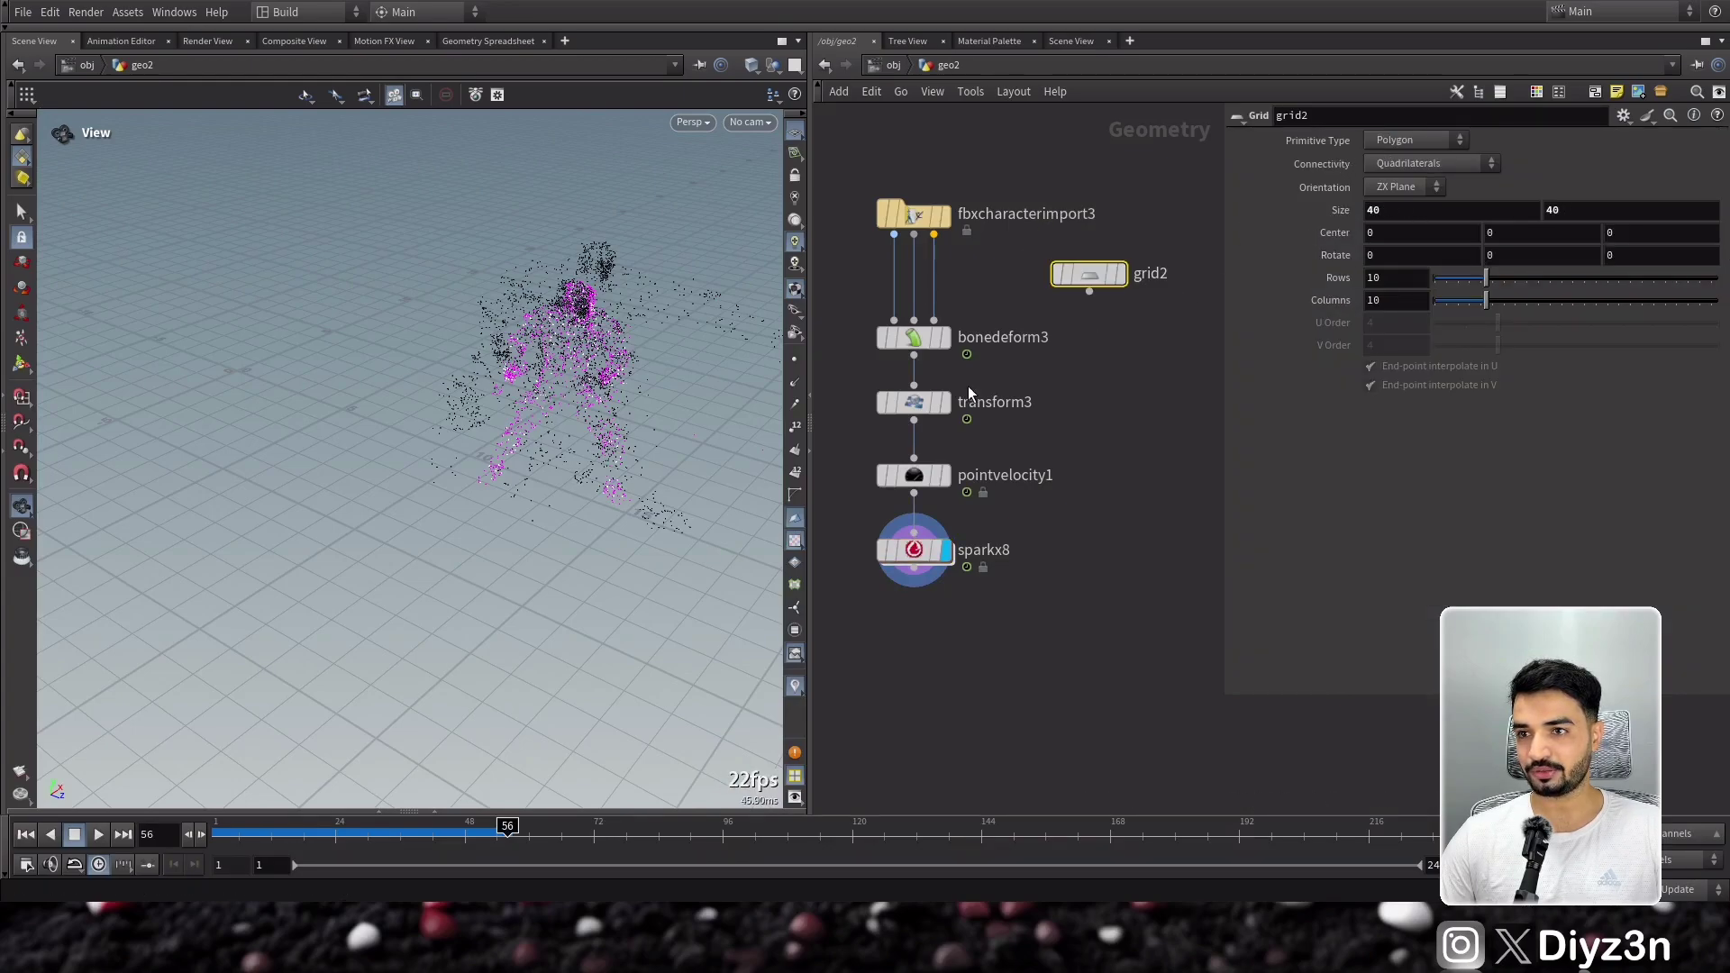
pyautogui.click(25, 836)
pyautogui.click(93, 835)
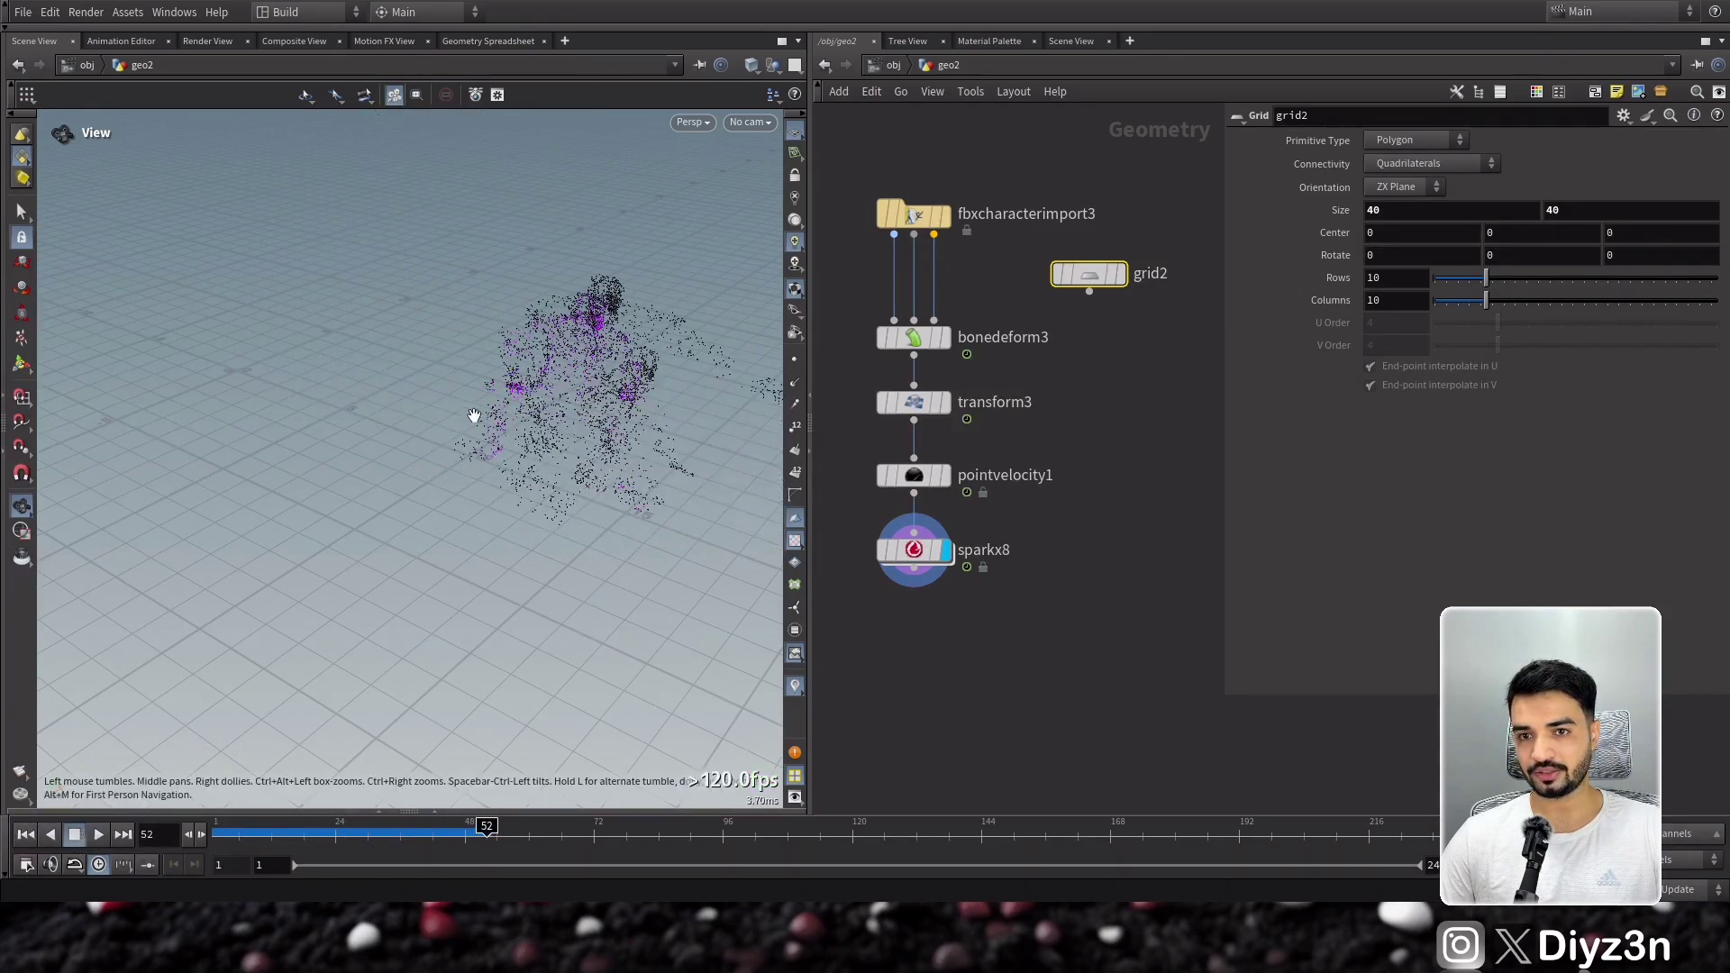
pyautogui.moveTo(475, 413); pyautogui.dragTo(414, 364)
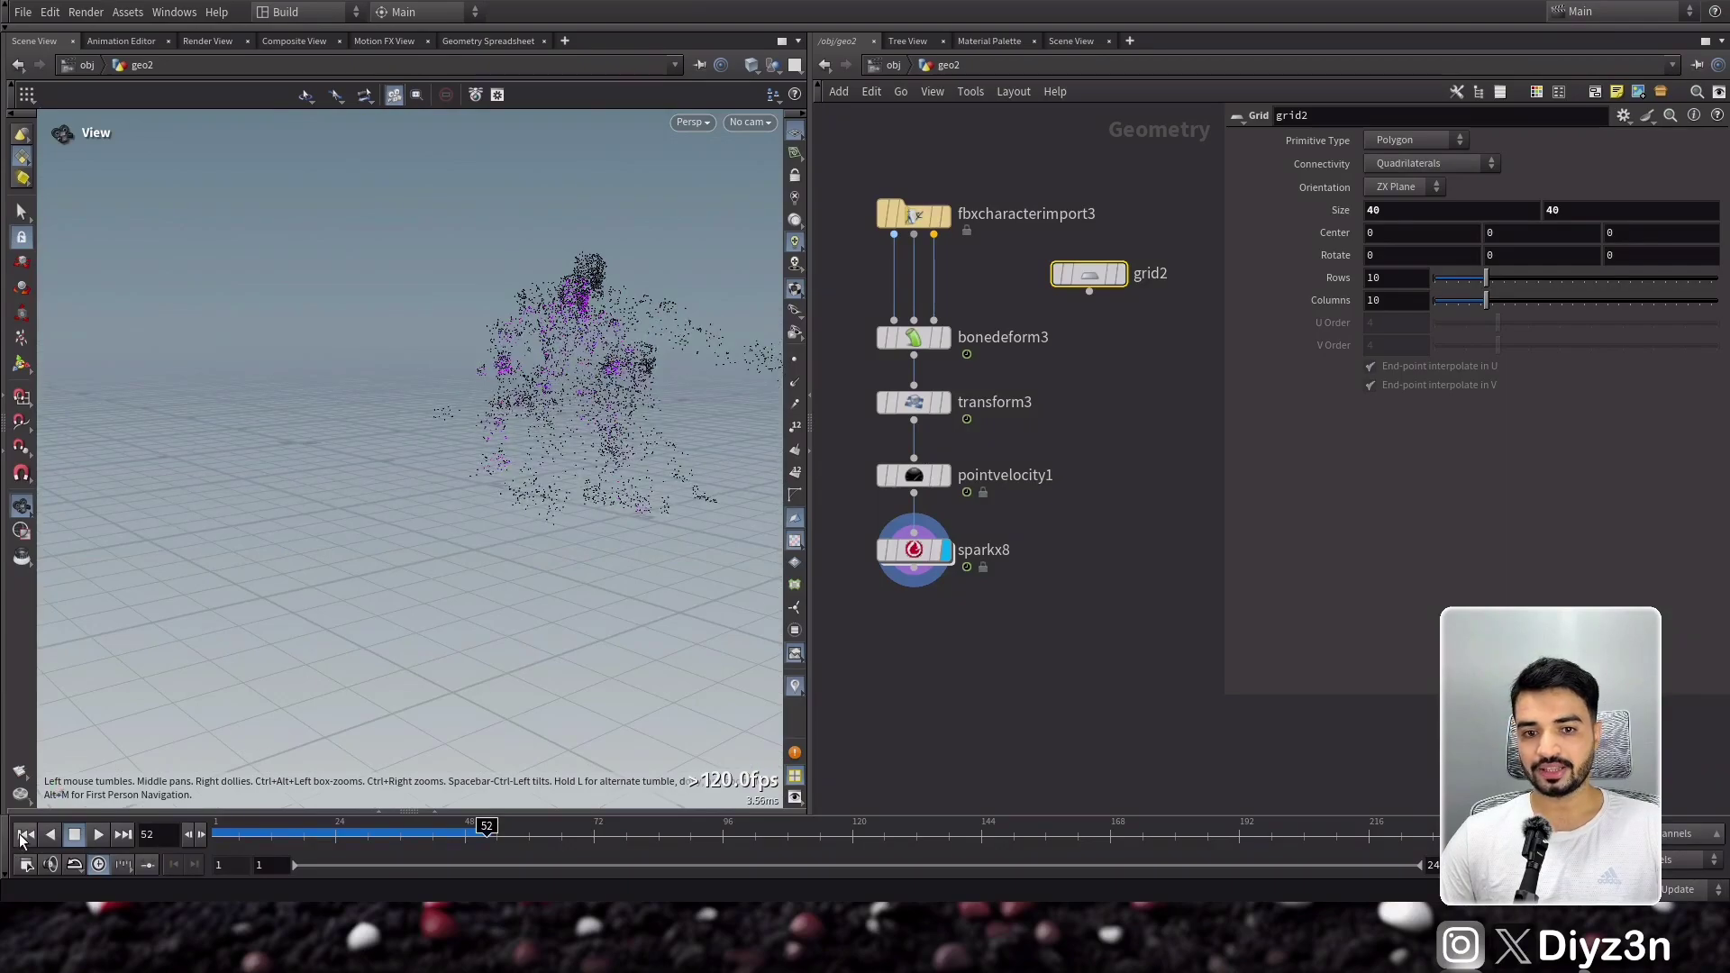
pyautogui.click(25, 835)
# - Turn on the Shot option in the SparkX generator settings and preview the single burst
pyautogui.click(914, 550)
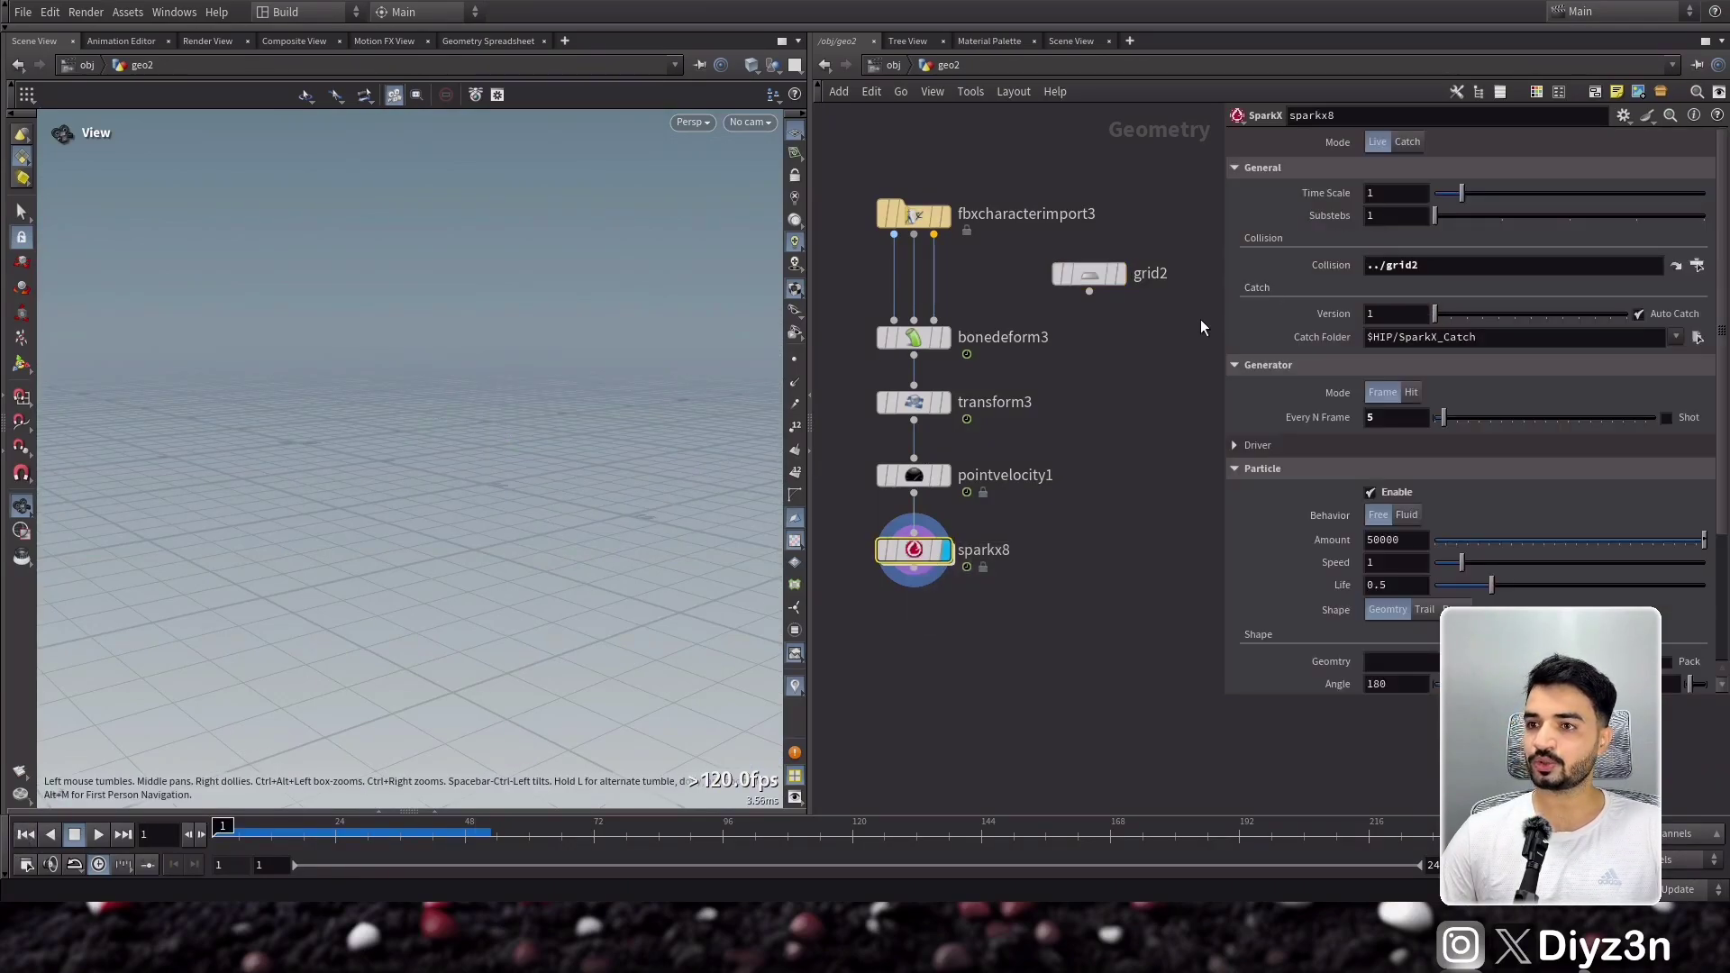
pyautogui.click(1311, 174)
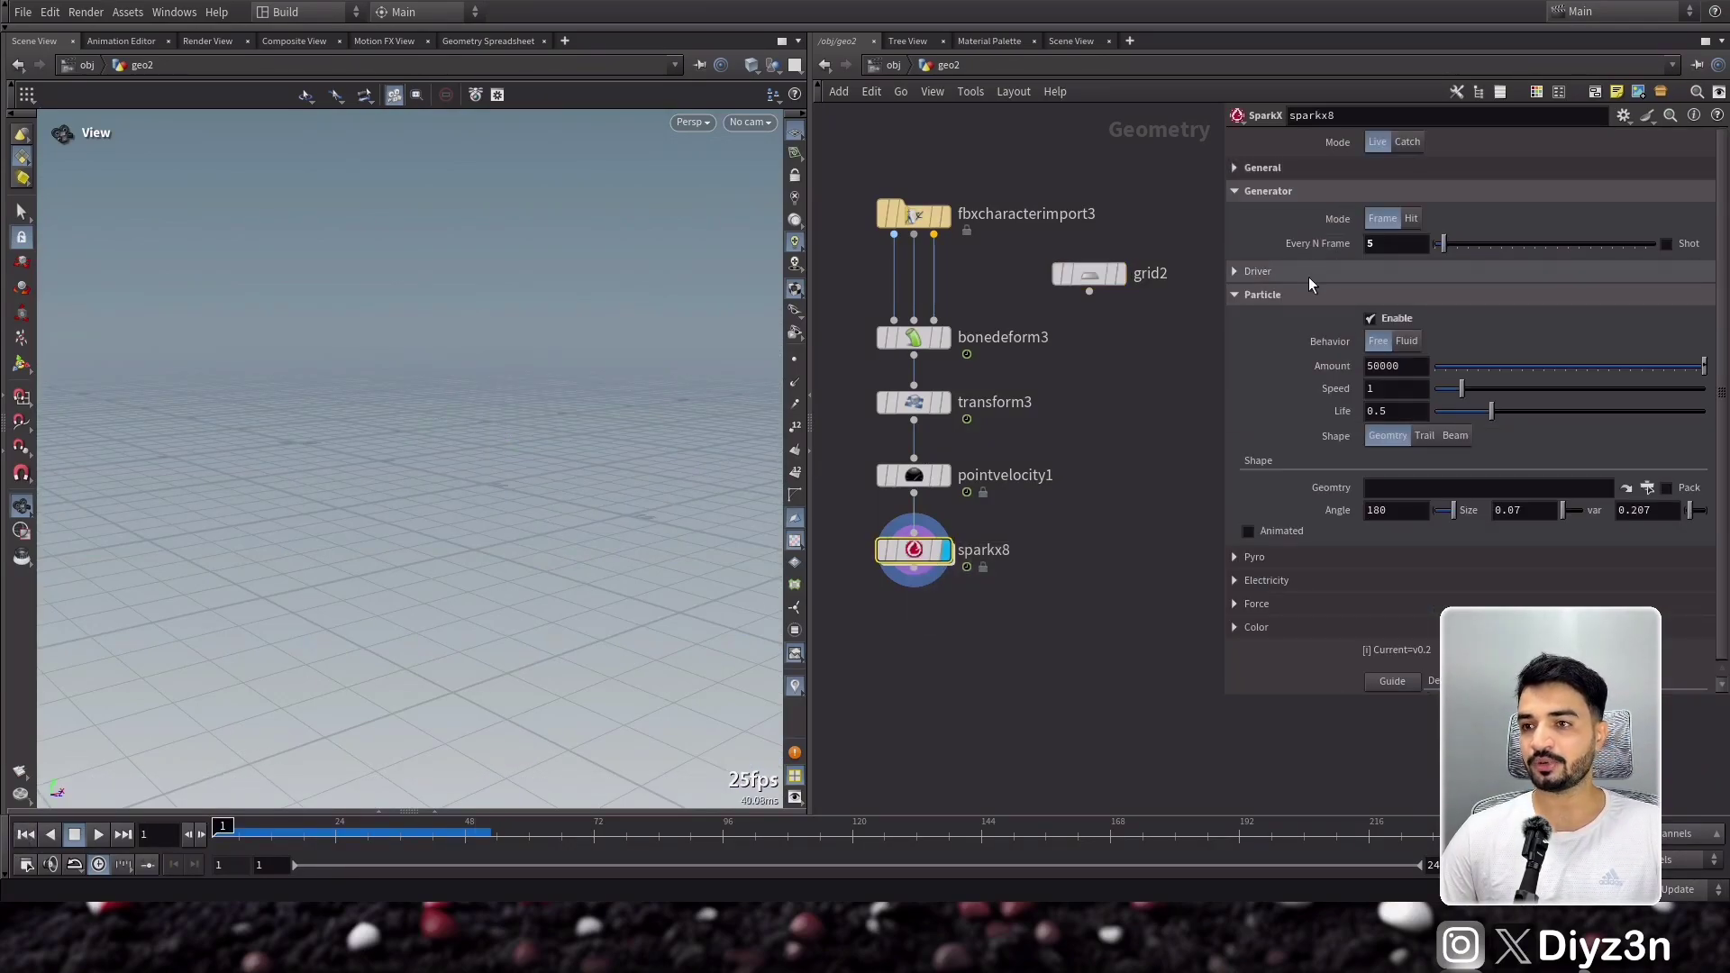
pyautogui.click(1670, 252)
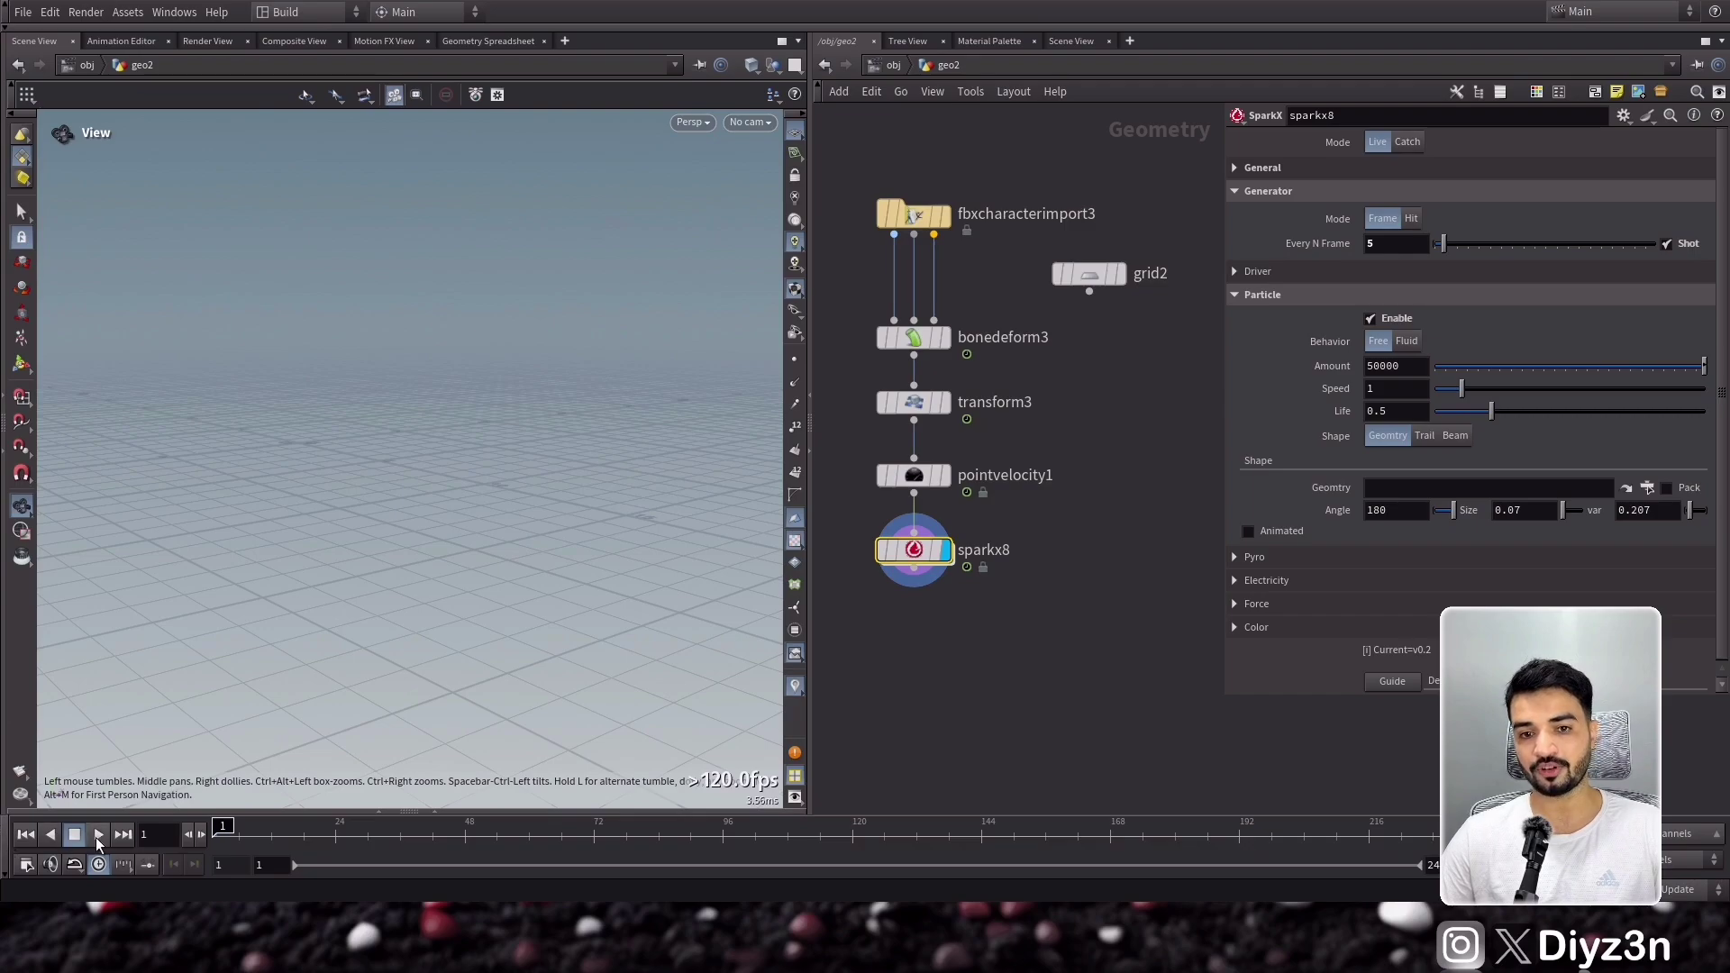
pyautogui.click(99, 836)
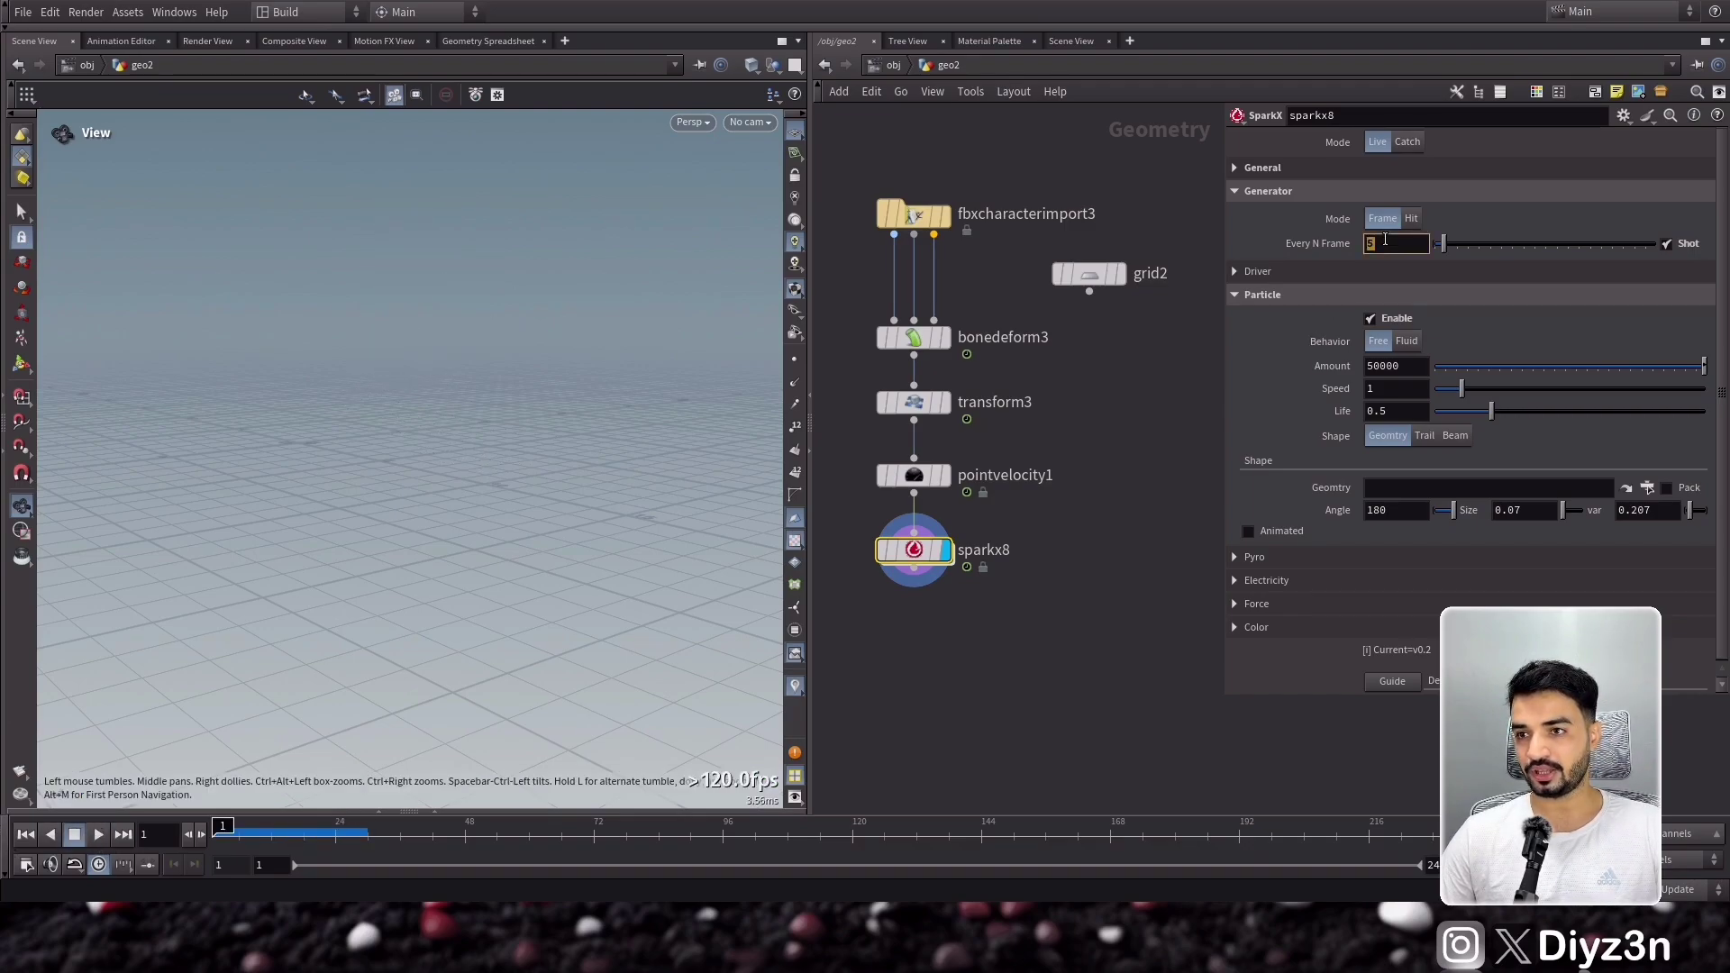
# - Set the SparkX generator's Every N Frame to 10 with Shot enabled and play the result
pyautogui.write('10')
pyautogui.press('Return')
pyautogui.click(98, 834)
pyautogui.click(78, 838)
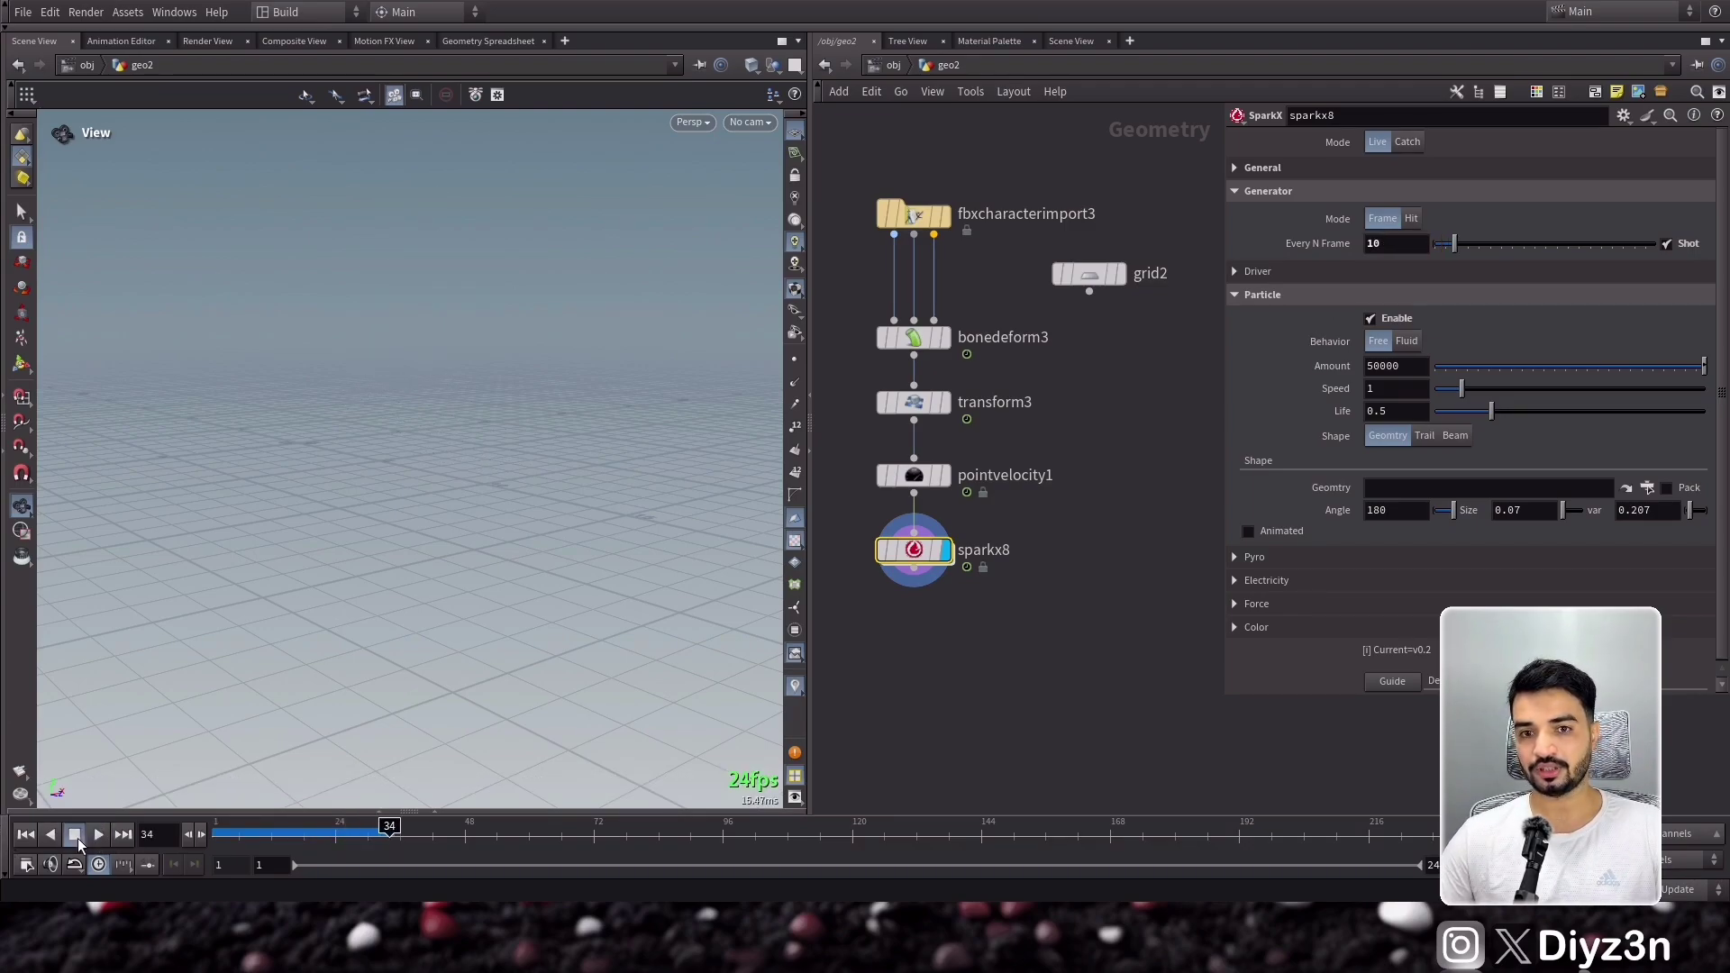
# - Rewind the animation, turn off Shot in the SparkX generator, and view the Hit mode before returning to Frame
pyautogui.click(26, 836)
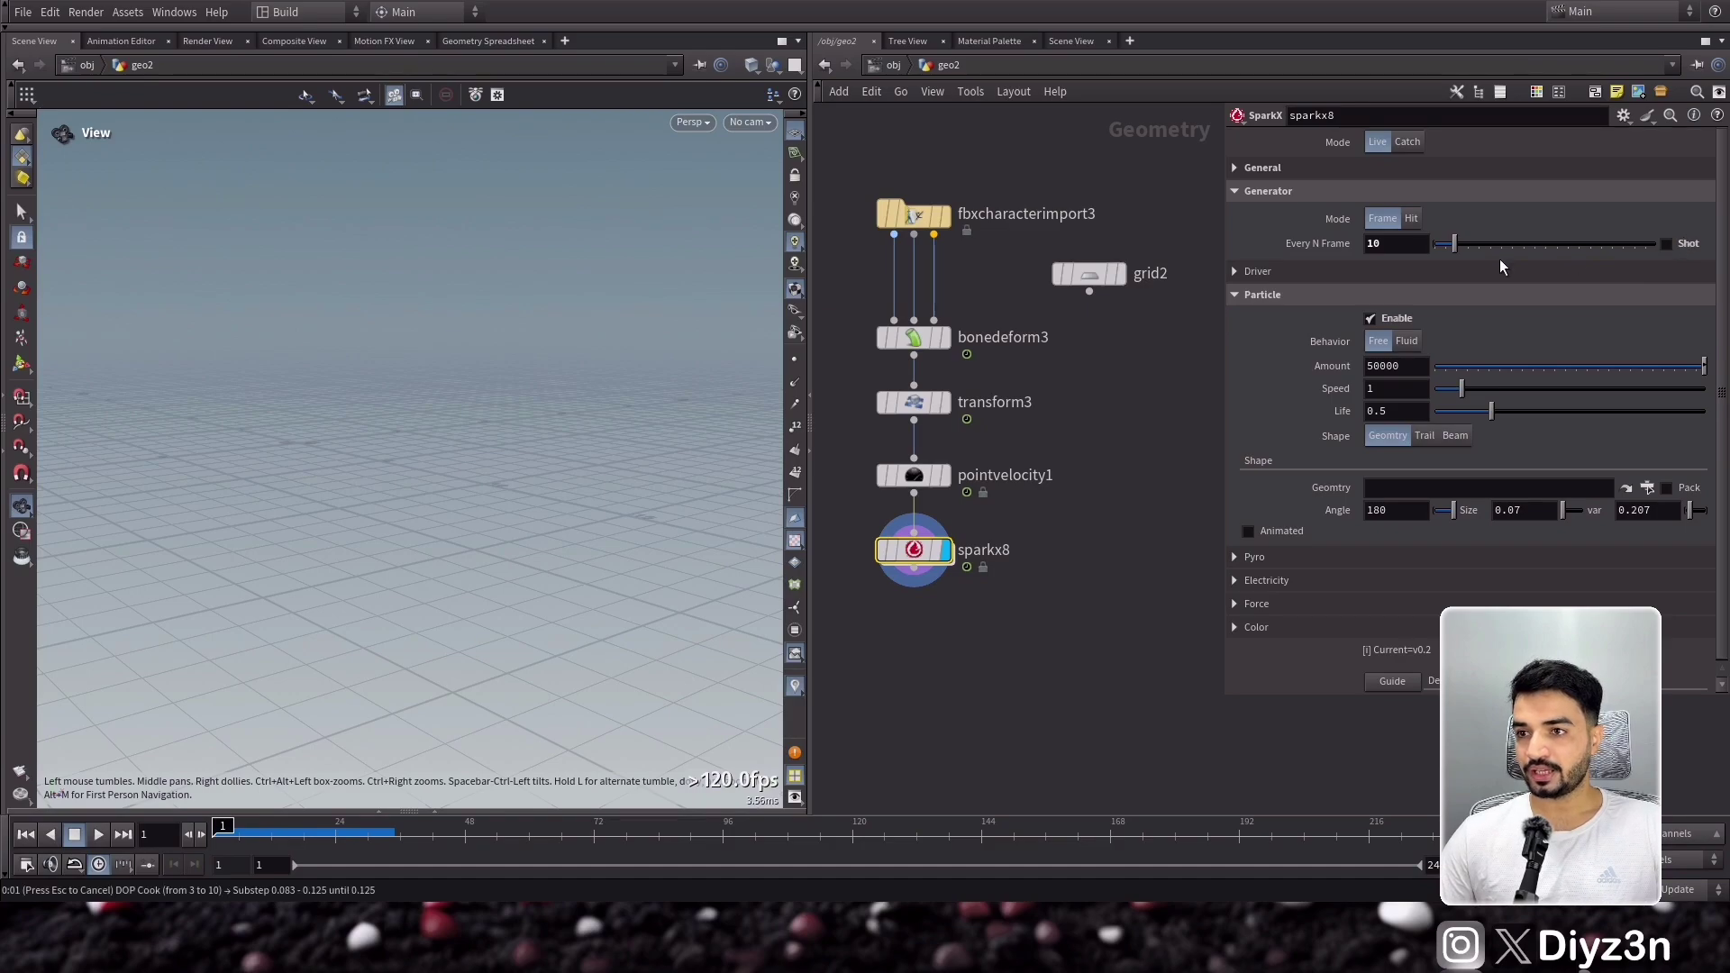
pyautogui.click(1454, 245)
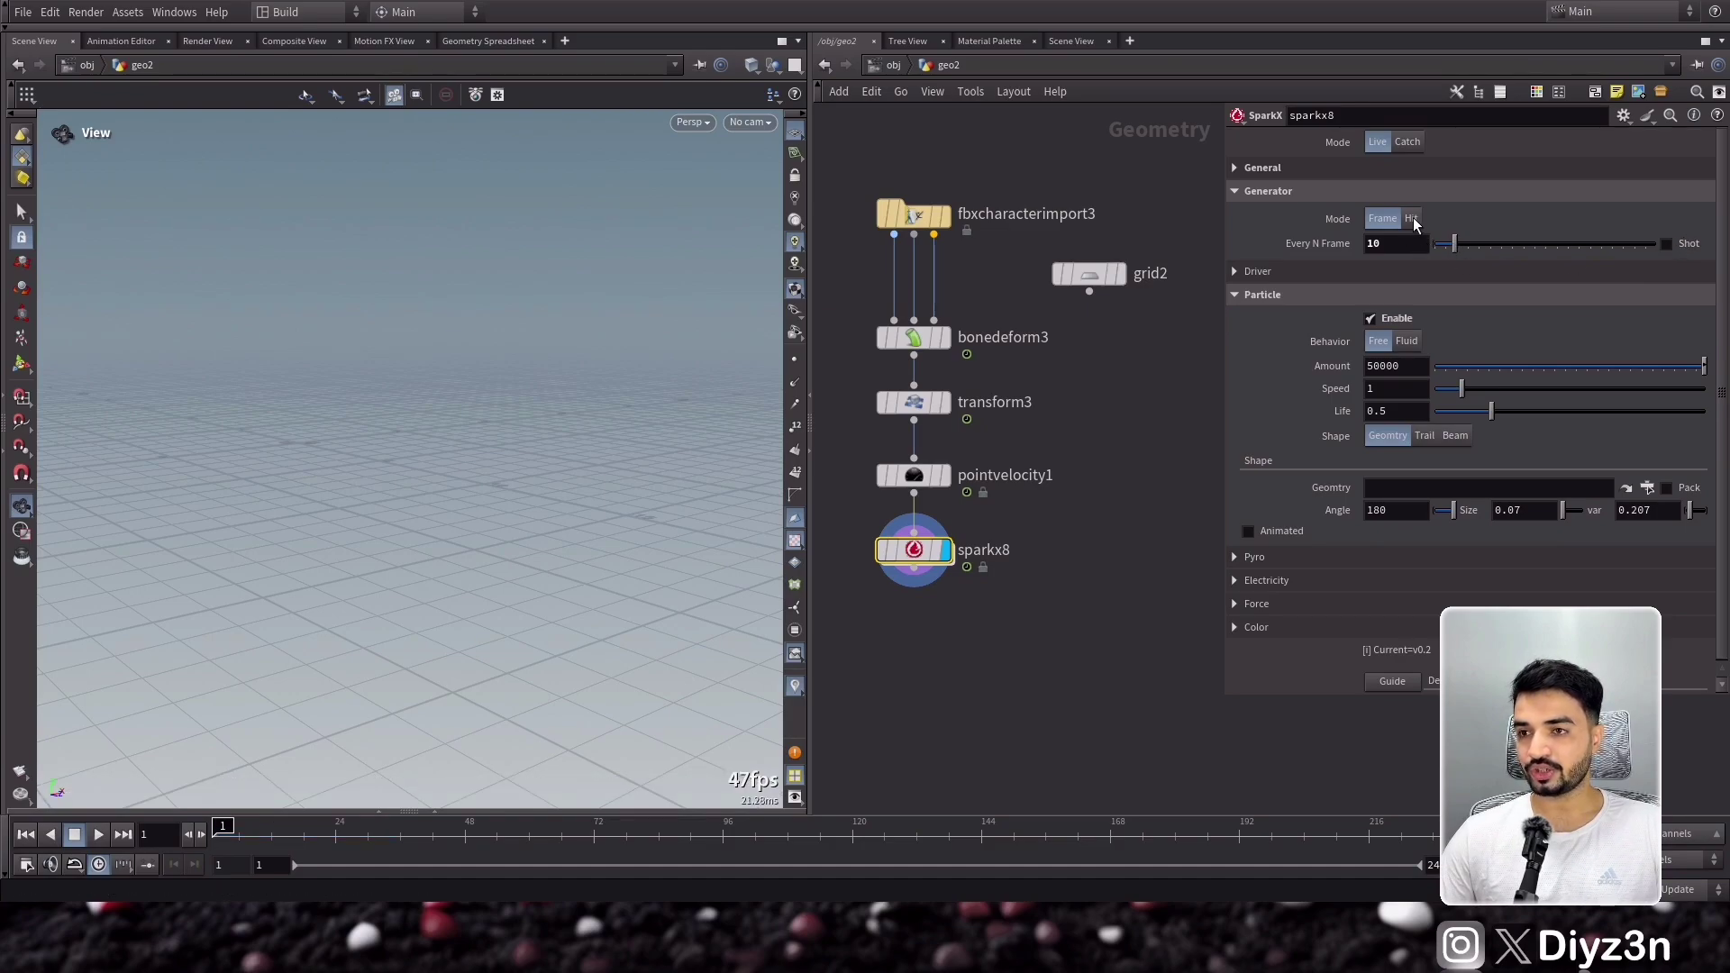
pyautogui.click(1413, 218)
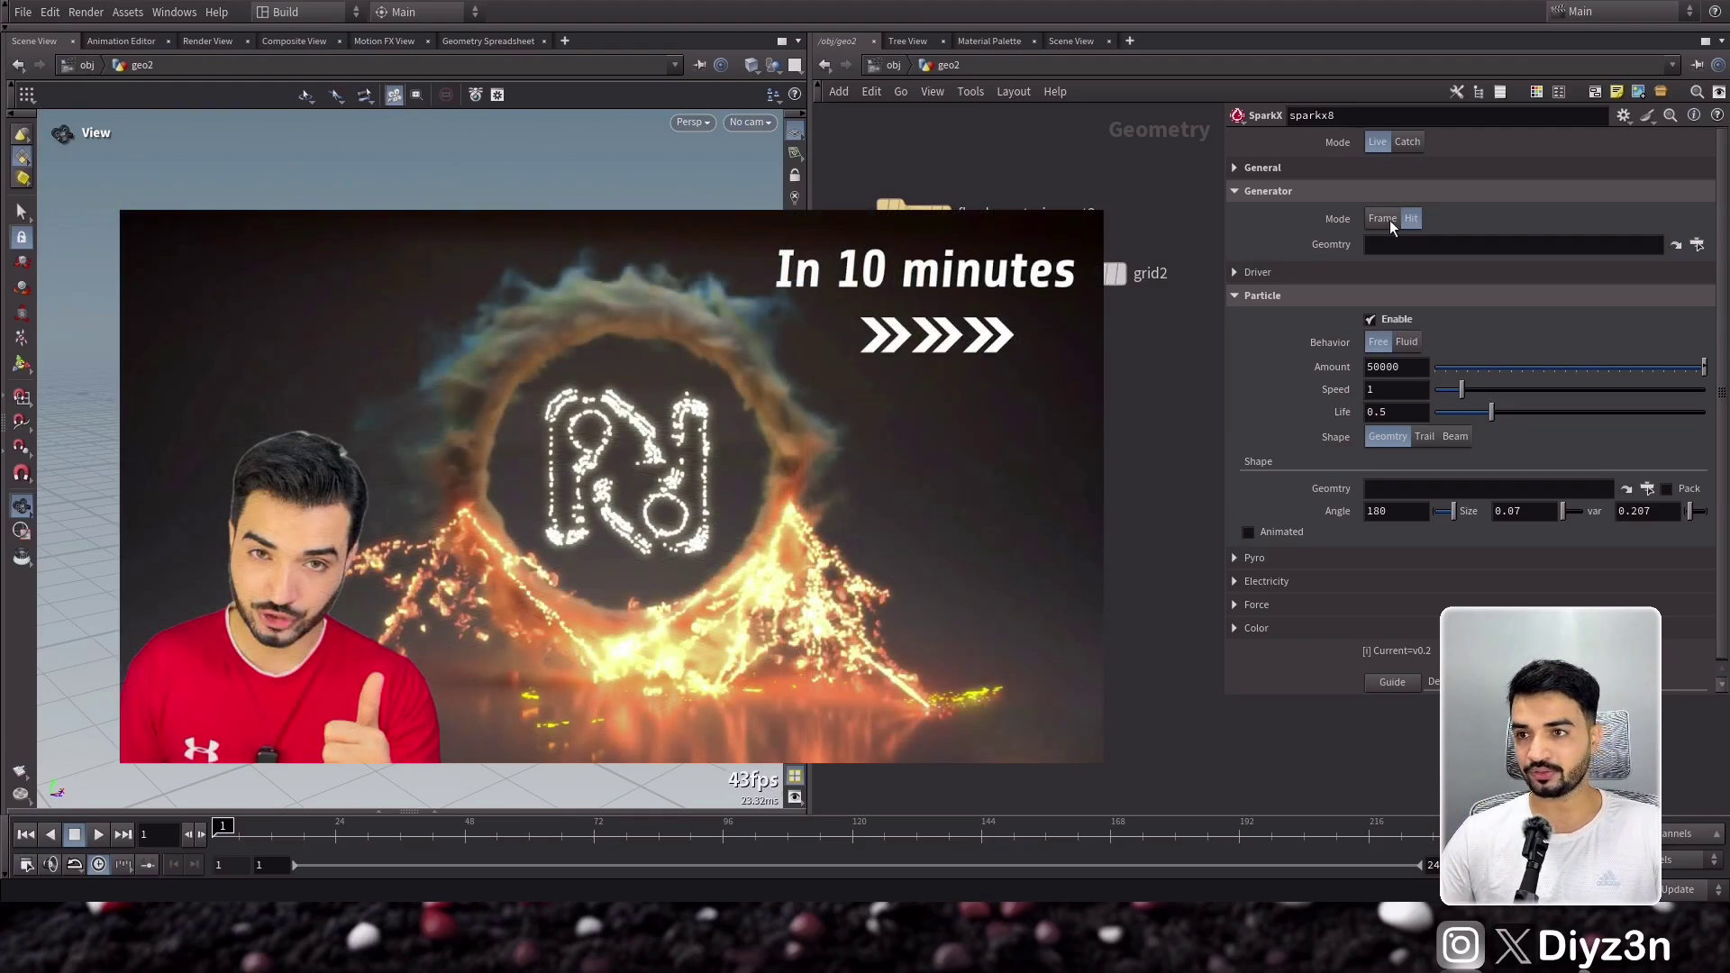
pyautogui.click(1379, 222)
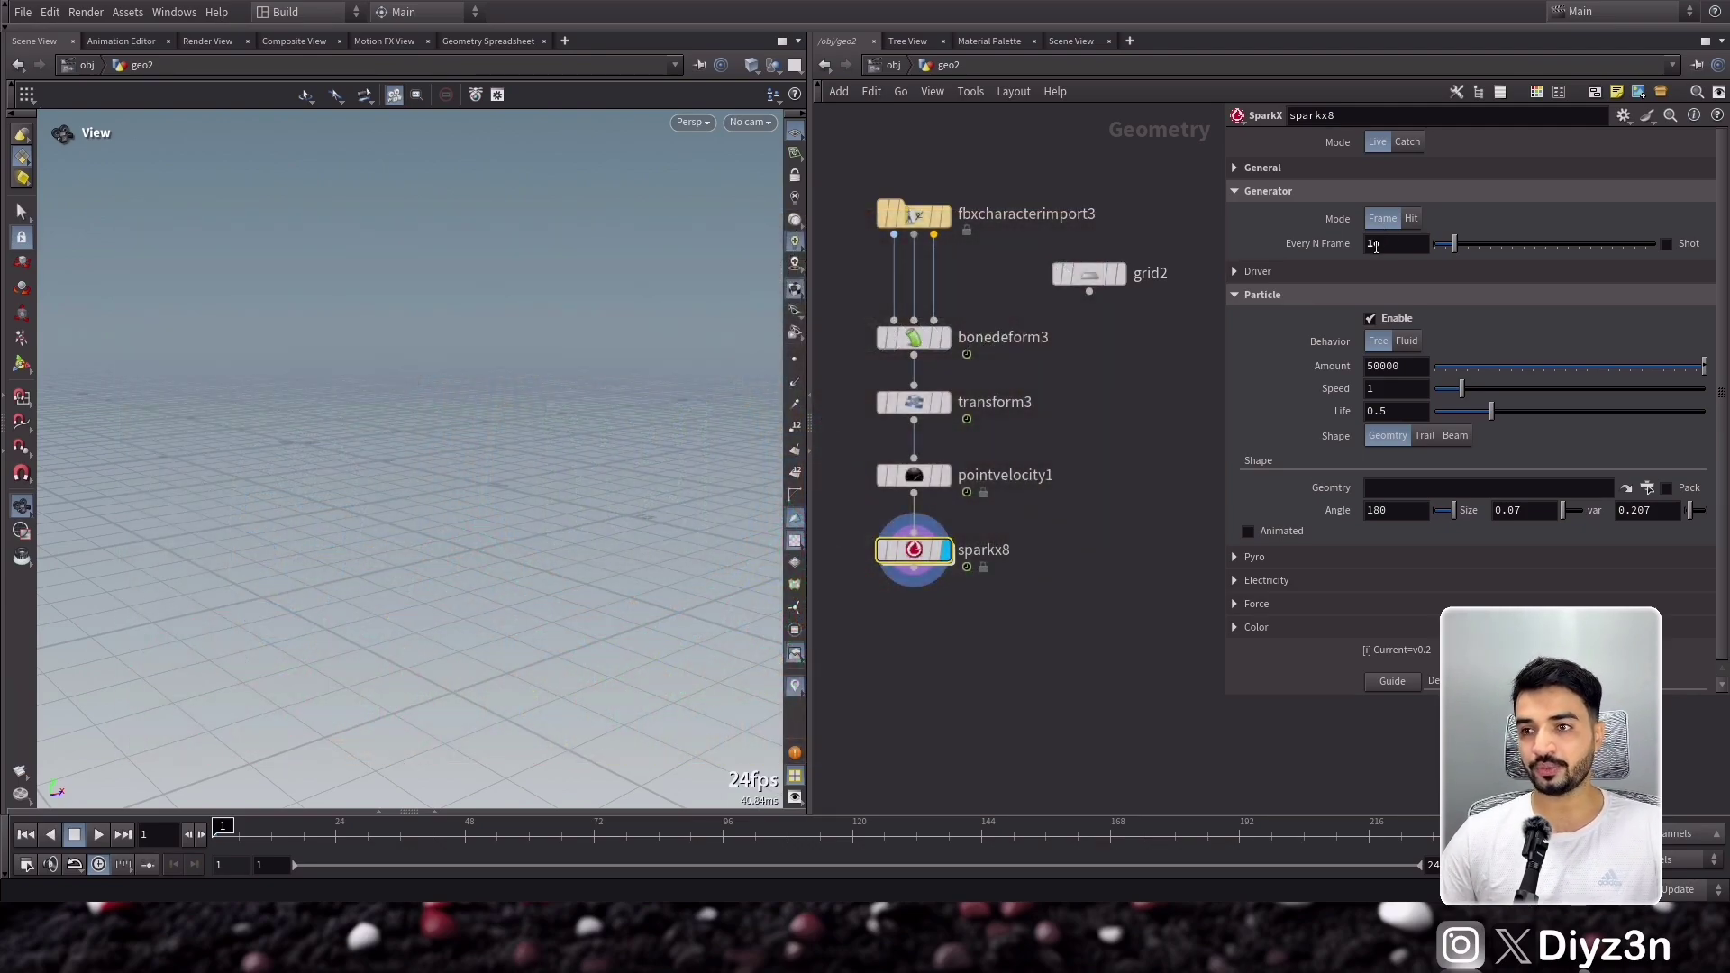
# - Disable the SparkX particles, enable Pyro with the Fire behavior, preview the flames and rewind to frame 1
pyautogui.click(1327, 304)
pyautogui.click(1315, 319)
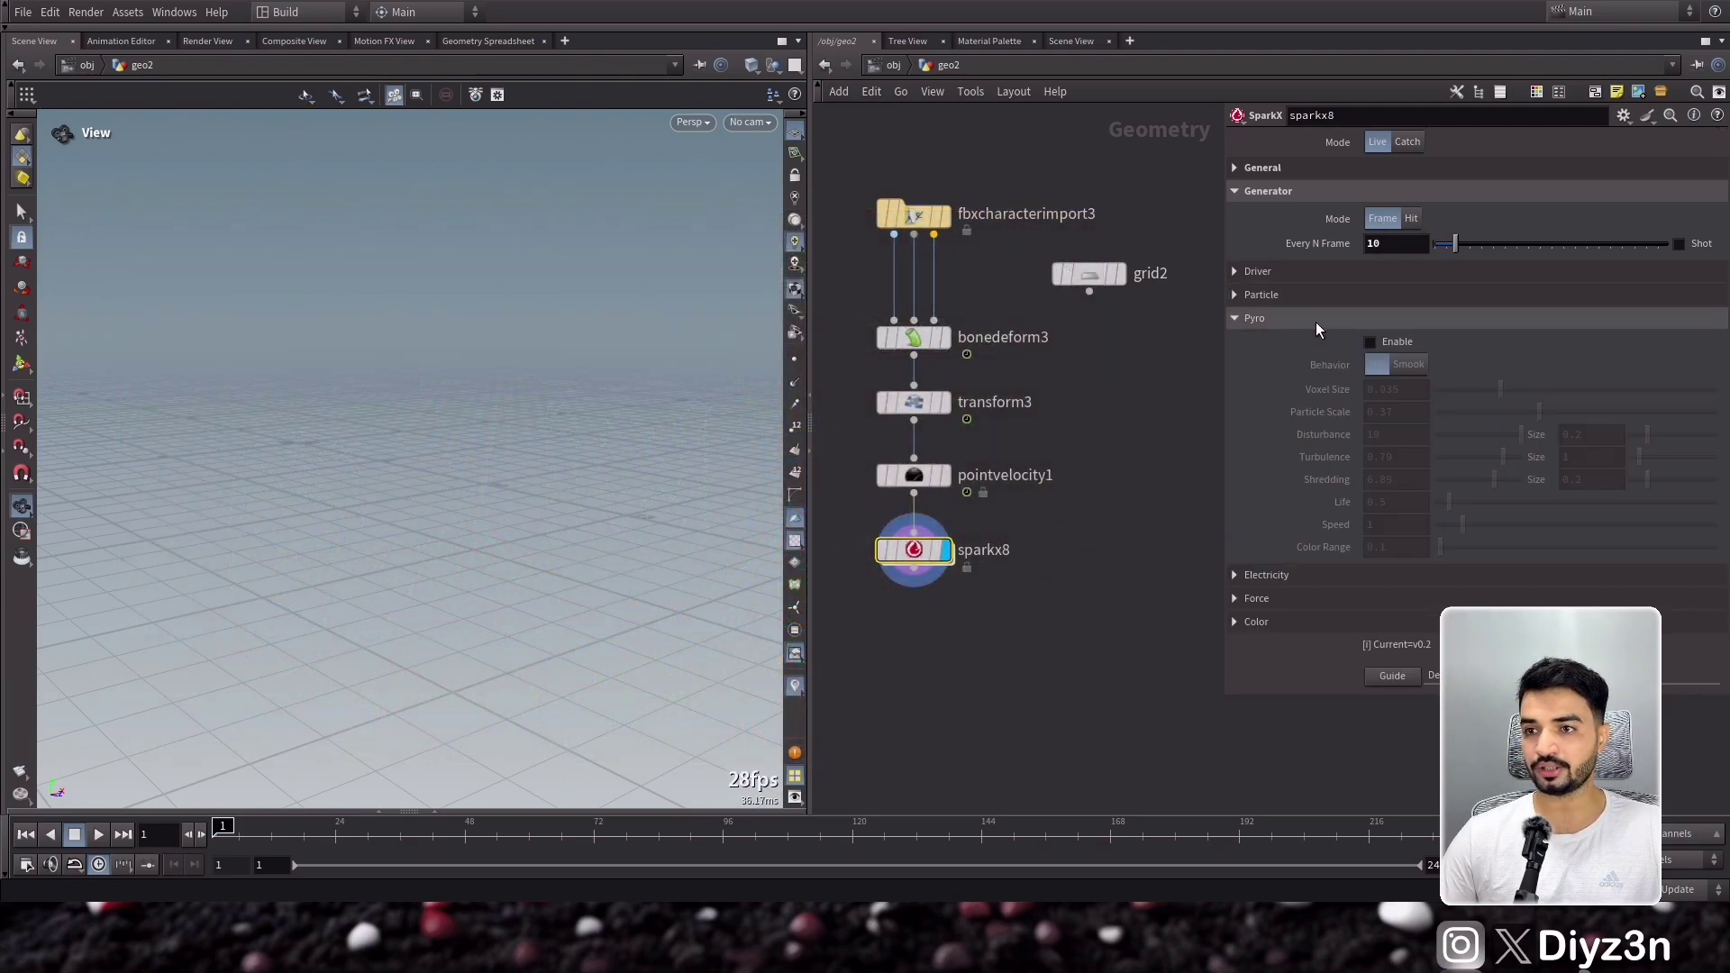
pyautogui.click(97, 837)
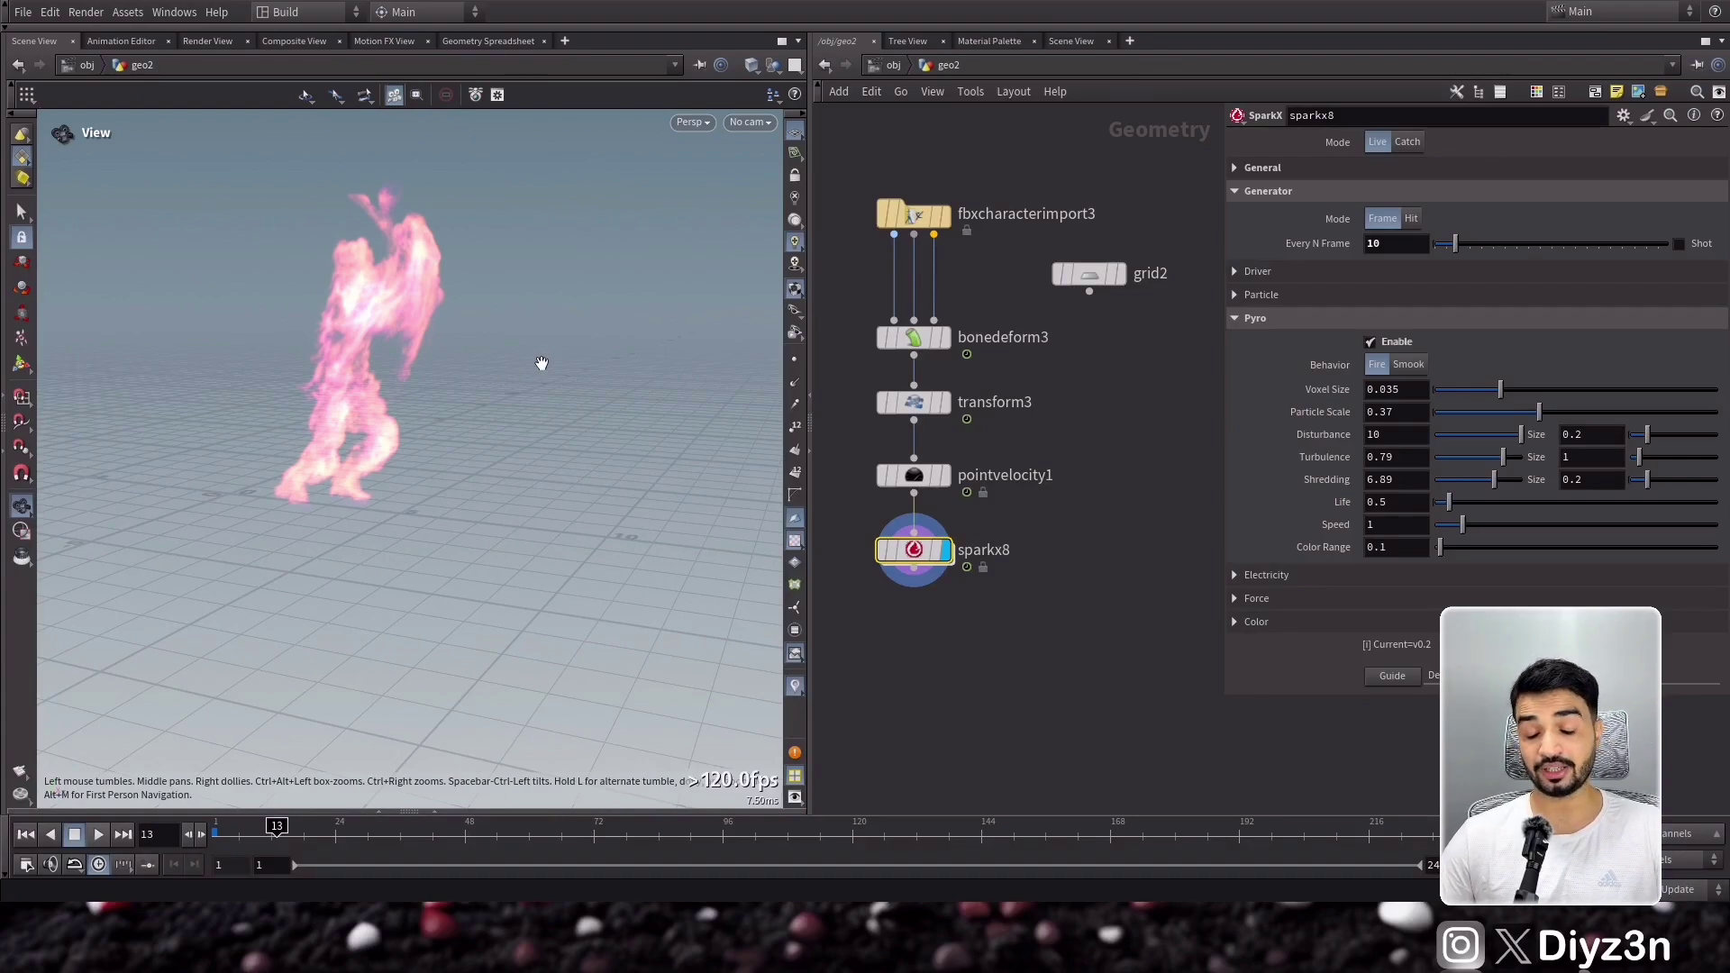
pyautogui.click(24, 836)
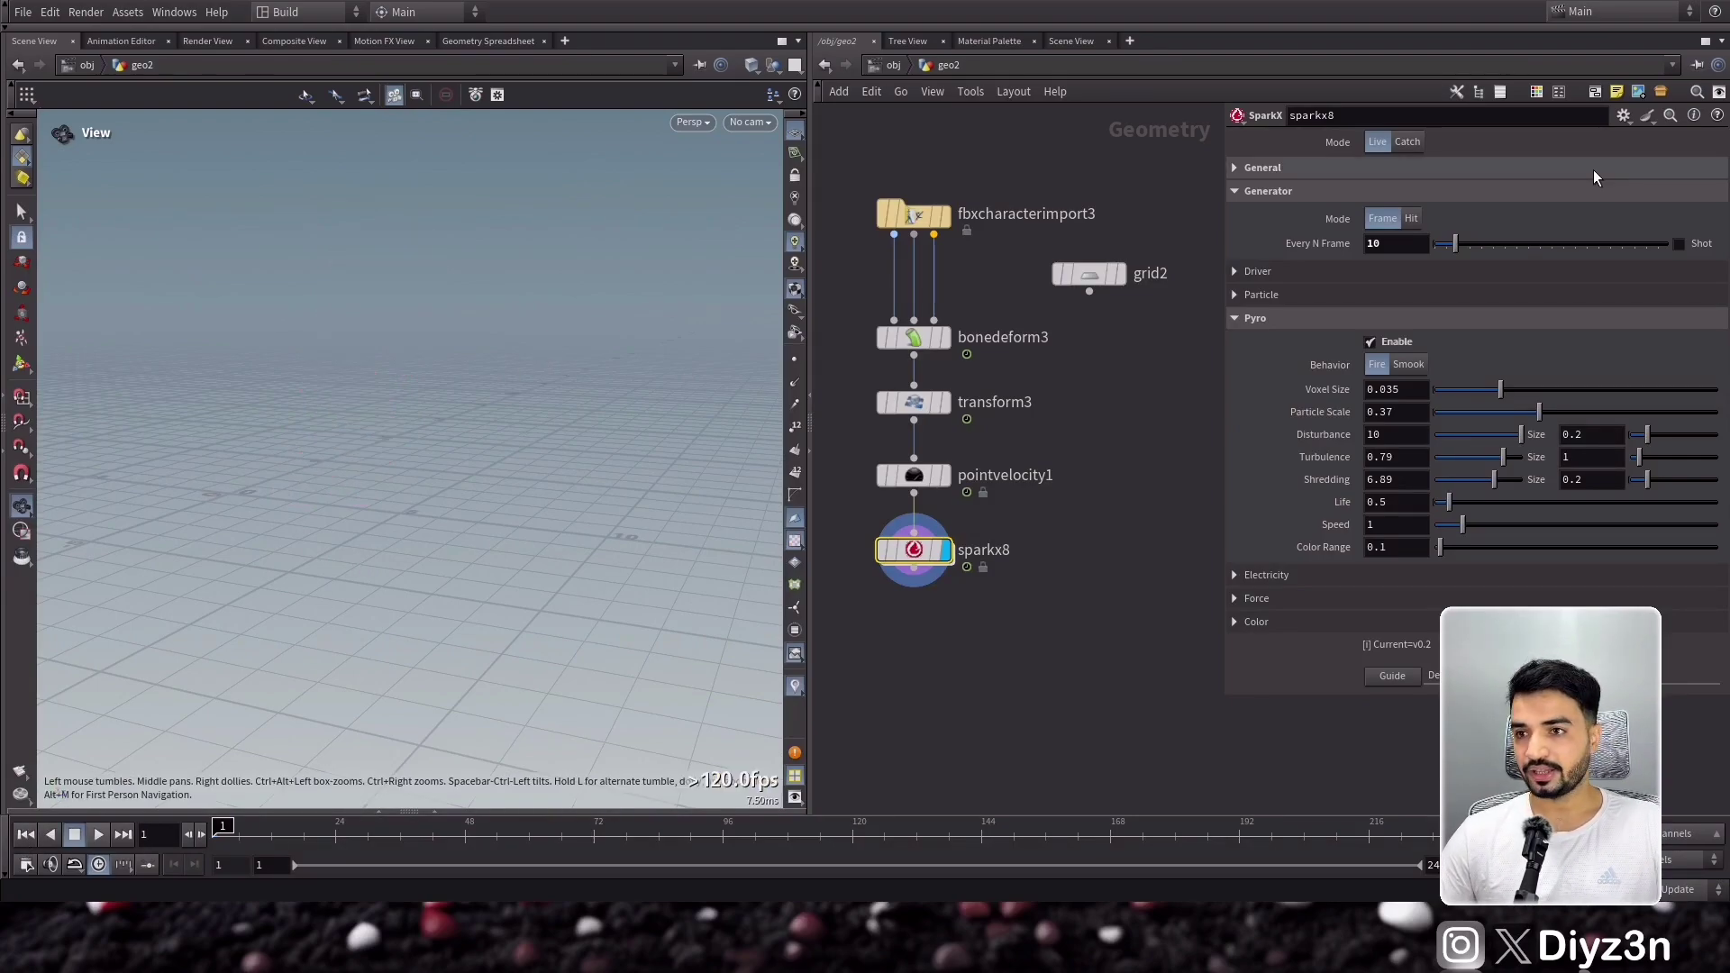
# - Set the generator's Every N Frame to 1 and switch the Pyro behavior to Smoke
pyautogui.moveTo(1443, 248); pyautogui.dragTo(1436, 249)
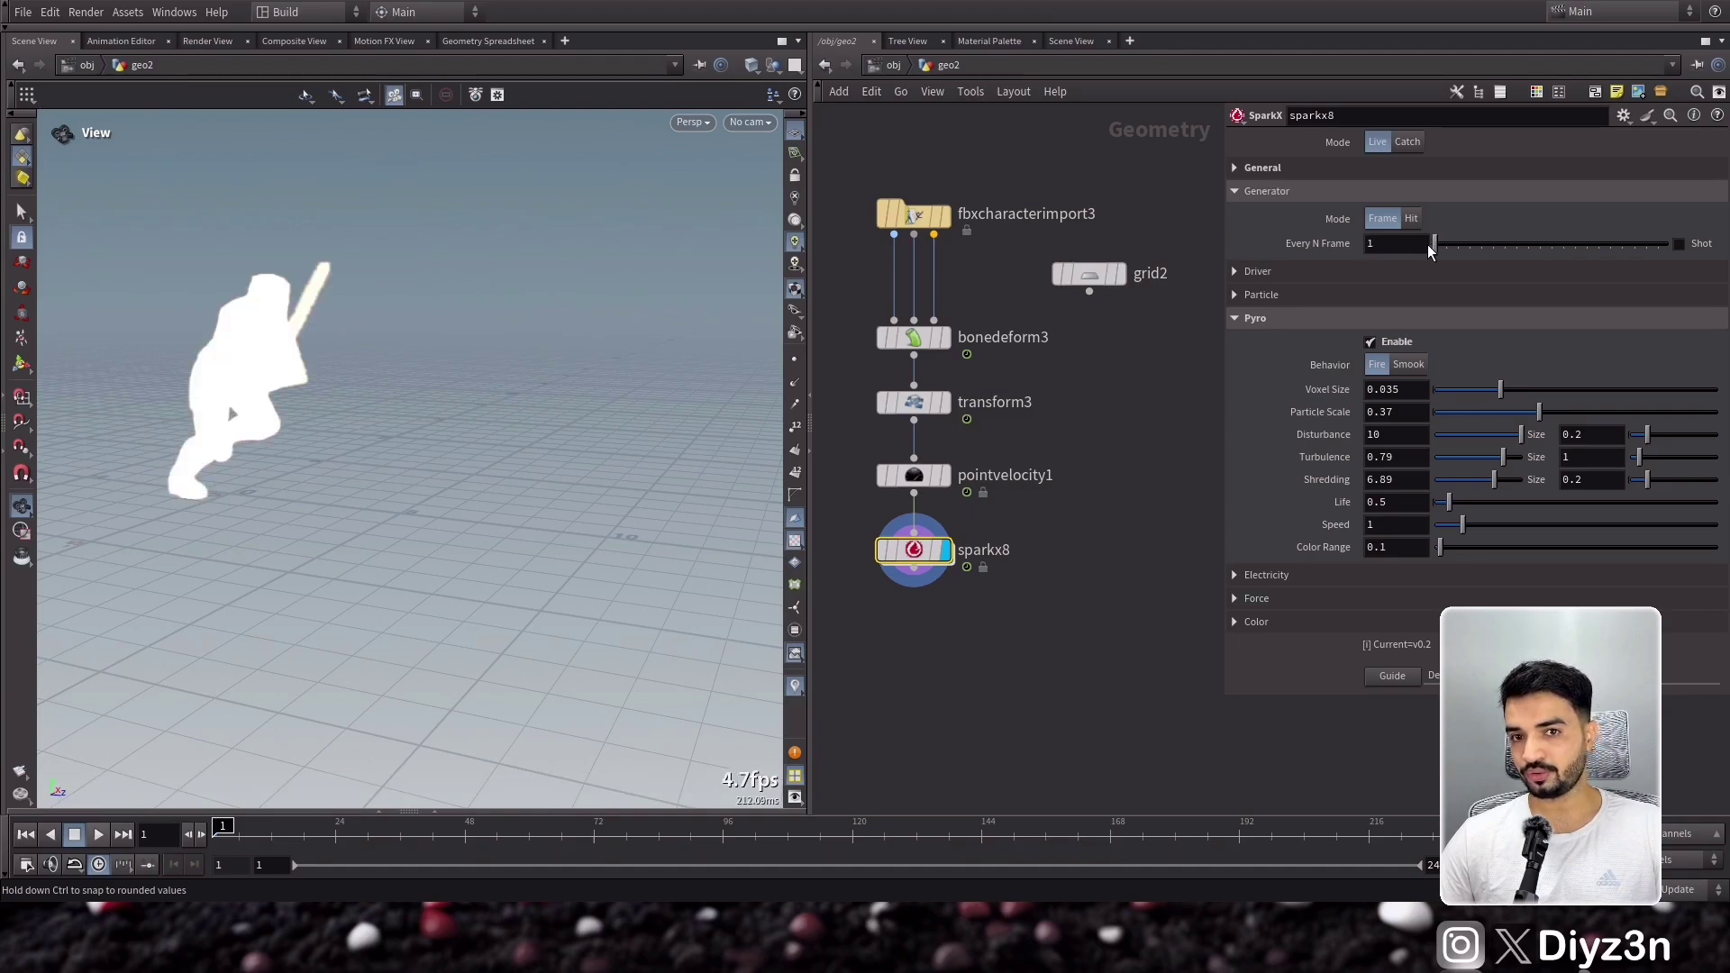
pyautogui.click(1404, 363)
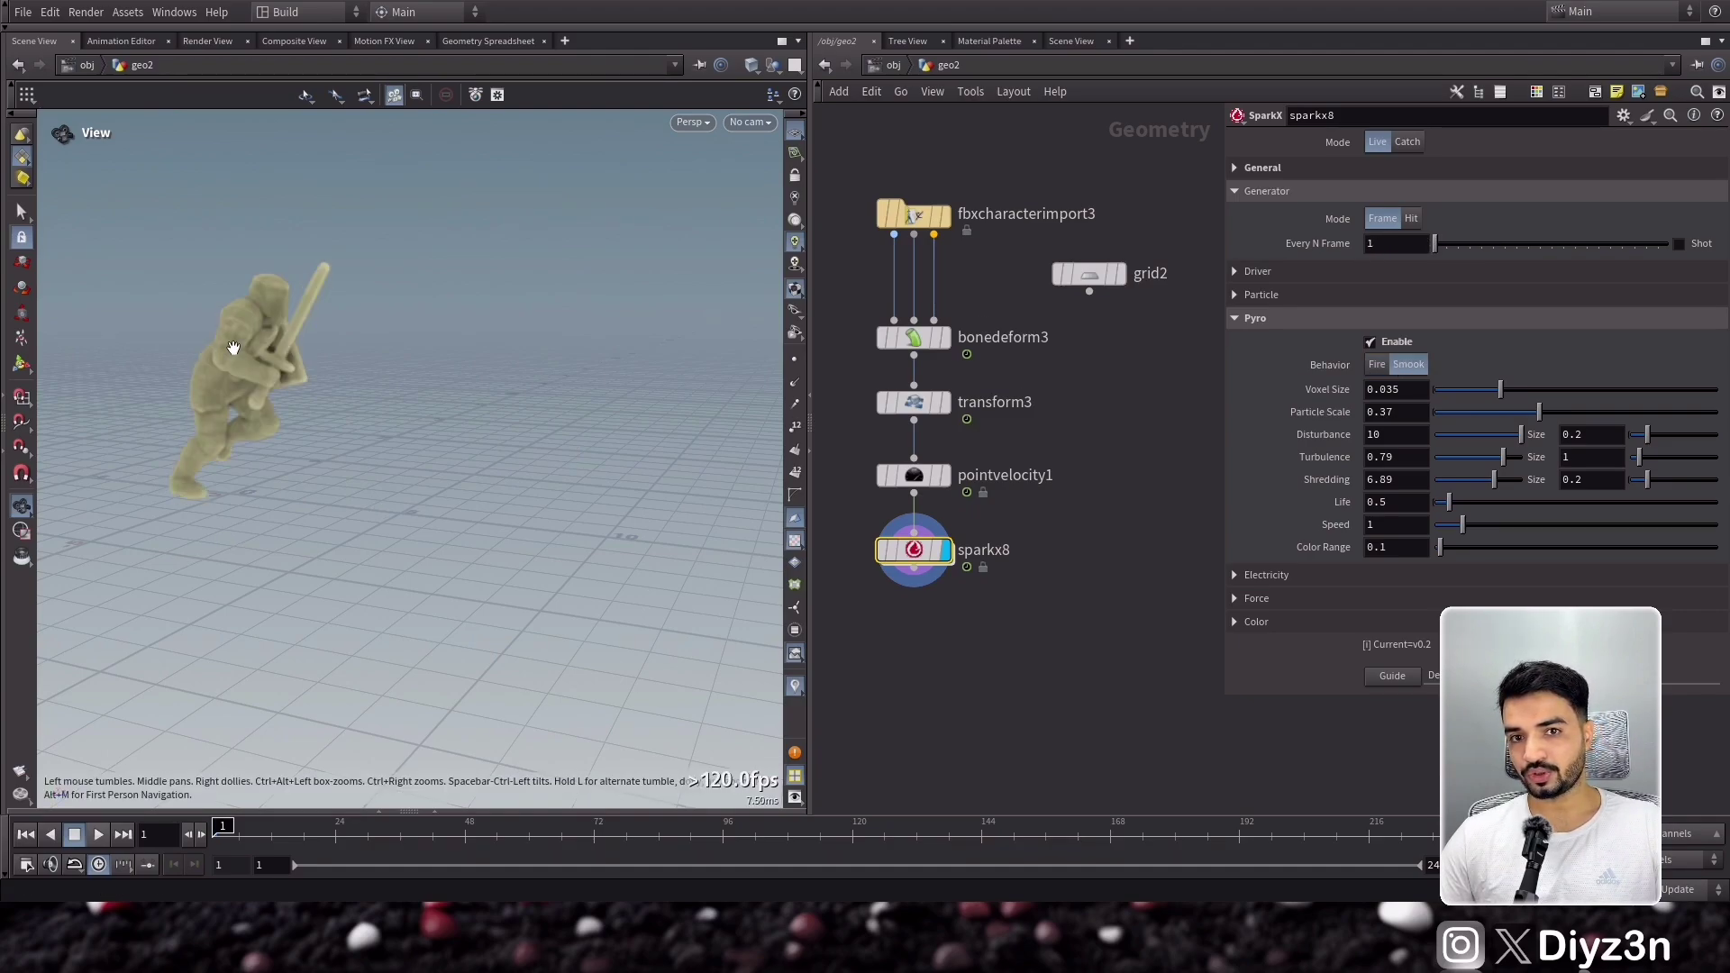
pyautogui.moveTo(233, 348); pyautogui.dragTo(424, 397, button='middle')
pyautogui.moveTo(424, 398); pyautogui.dragTo(425, 370)
pyautogui.moveTo(420, 389); pyautogui.dragTo(339, 382, button='middle')
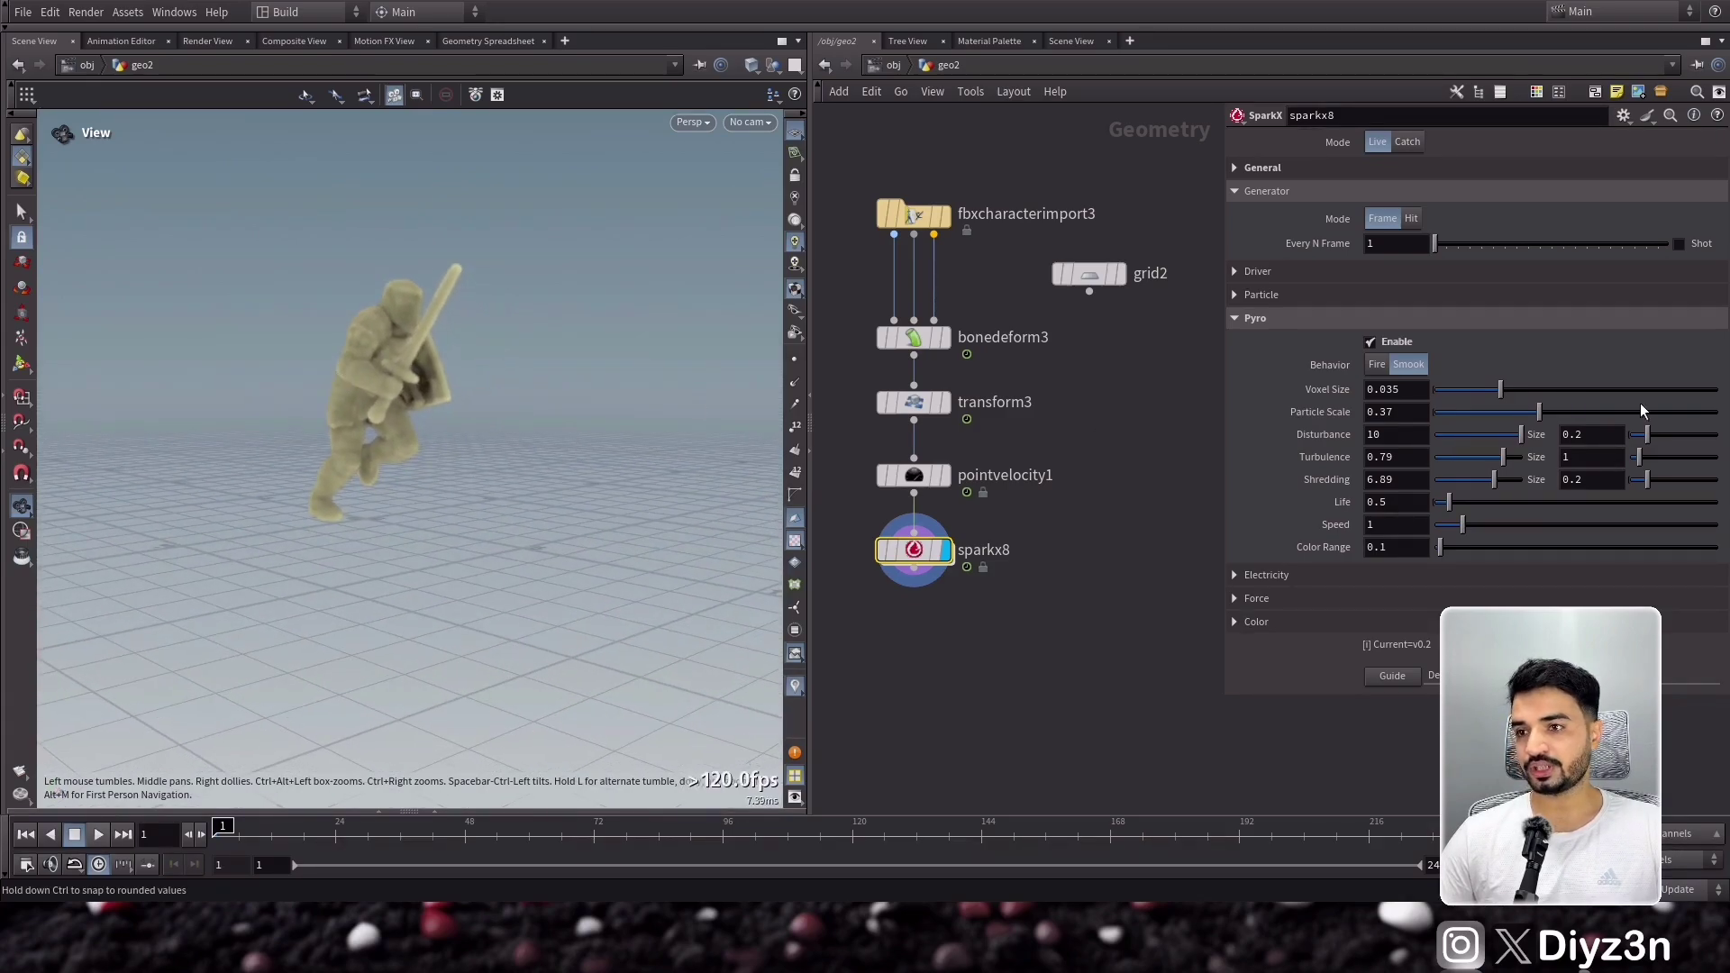
# - Raise the Pyro Color Range to 0.55 and play the colored smoke on the knight
pyautogui.click(1256, 319)
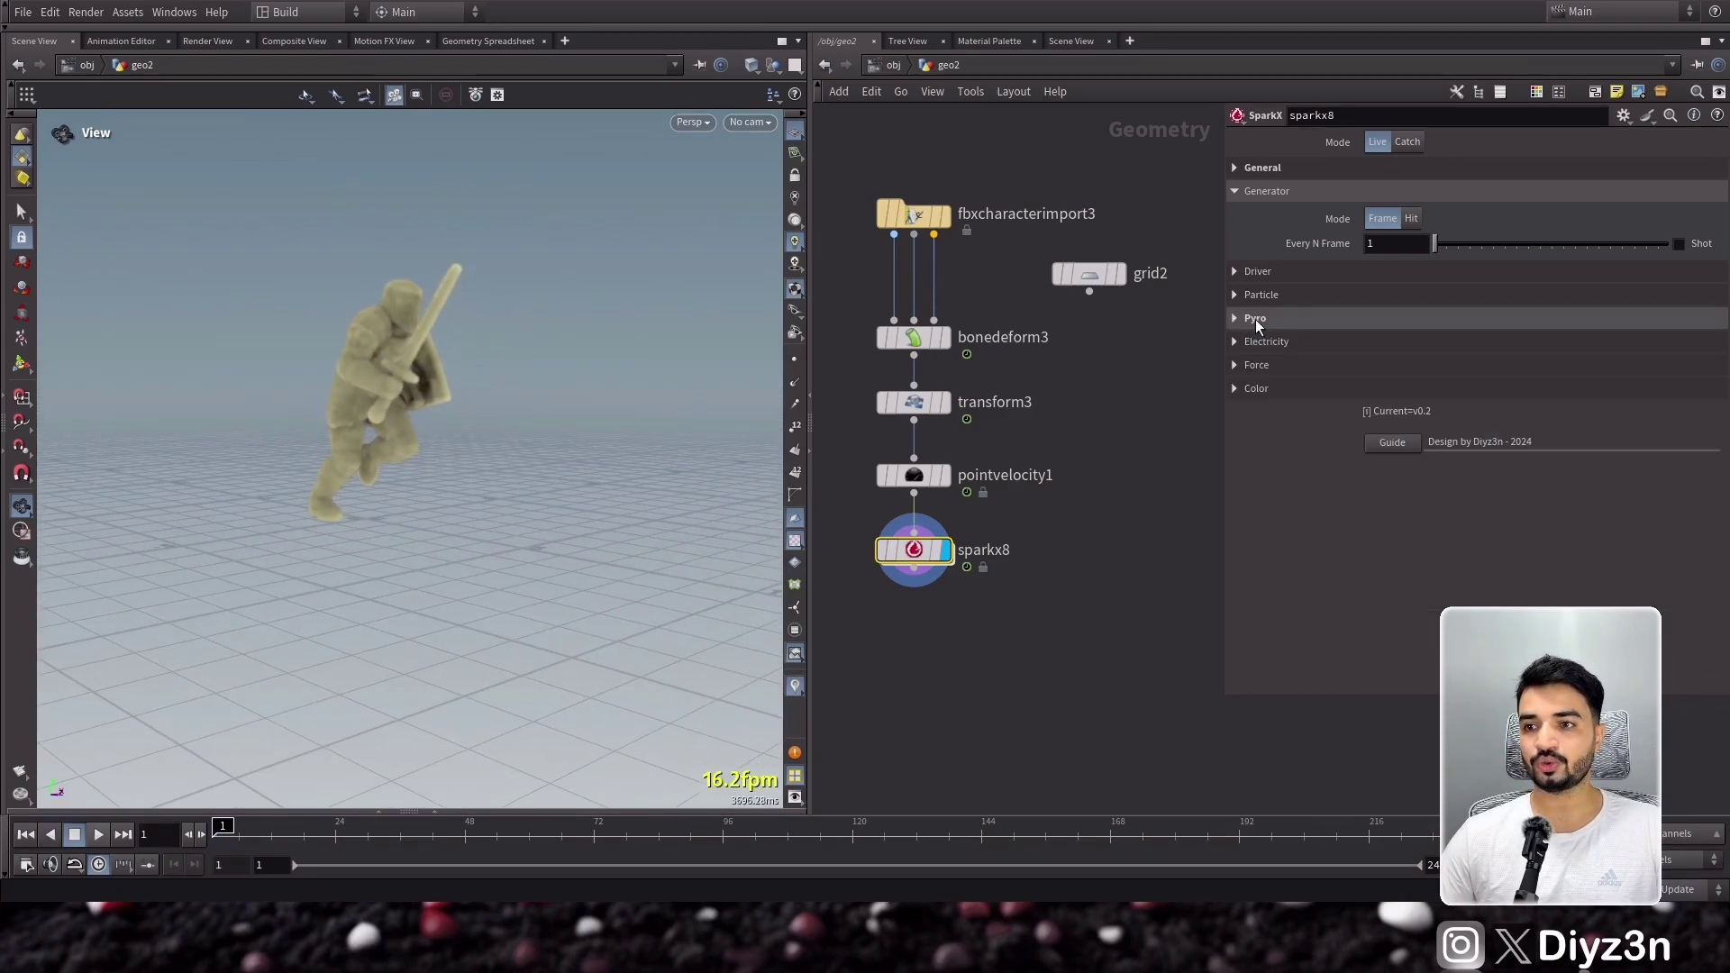
pyautogui.click(1258, 395)
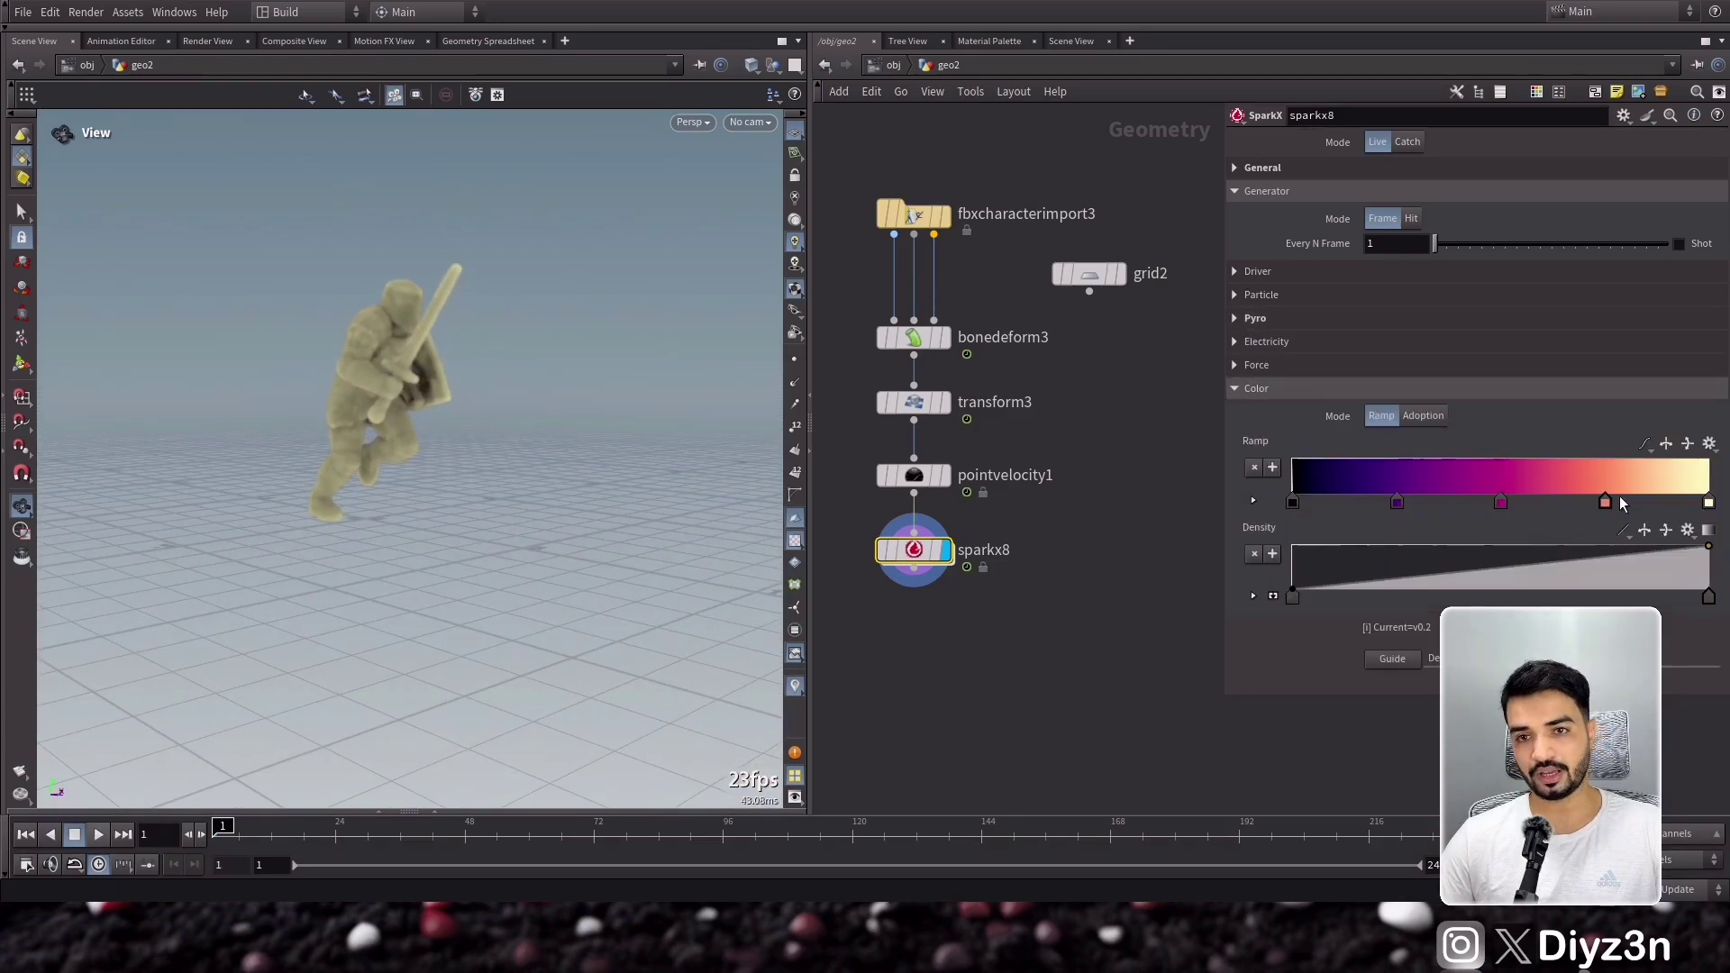
pyautogui.click(1301, 321)
pyautogui.moveTo(1441, 548)
pyautogui.mouseDown()
pyautogui.moveTo(1490, 544)
pyautogui.moveTo(1464, 546)
pyautogui.mouseUp()
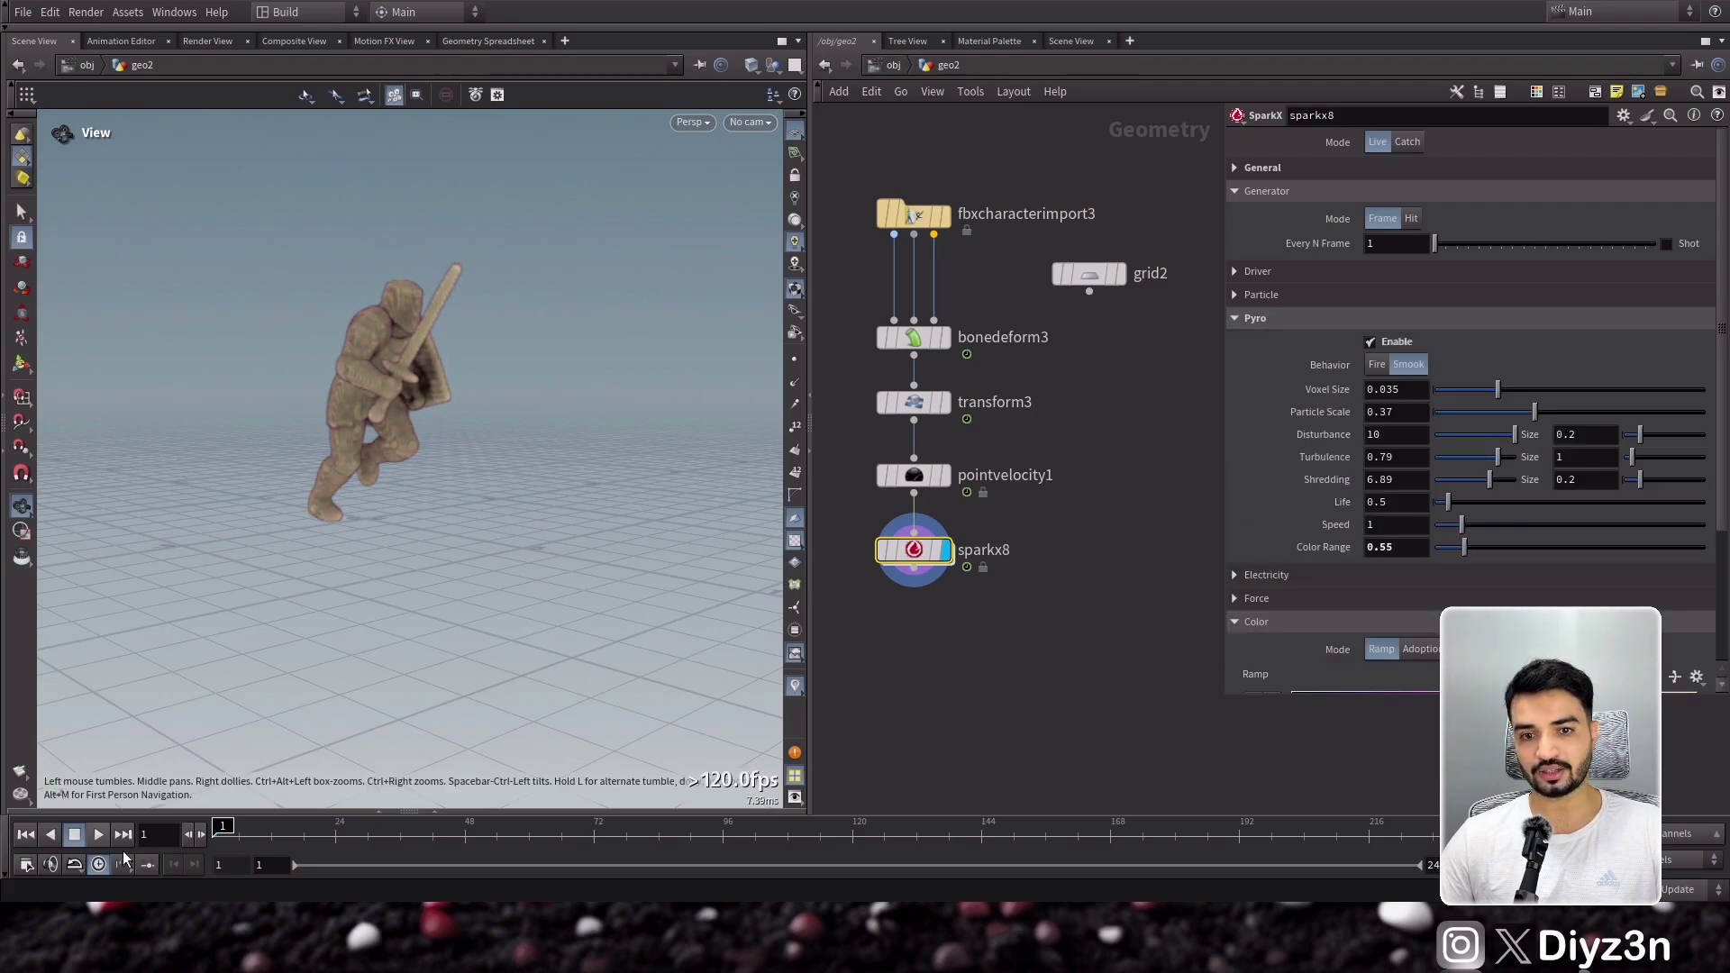
pyautogui.click(98, 835)
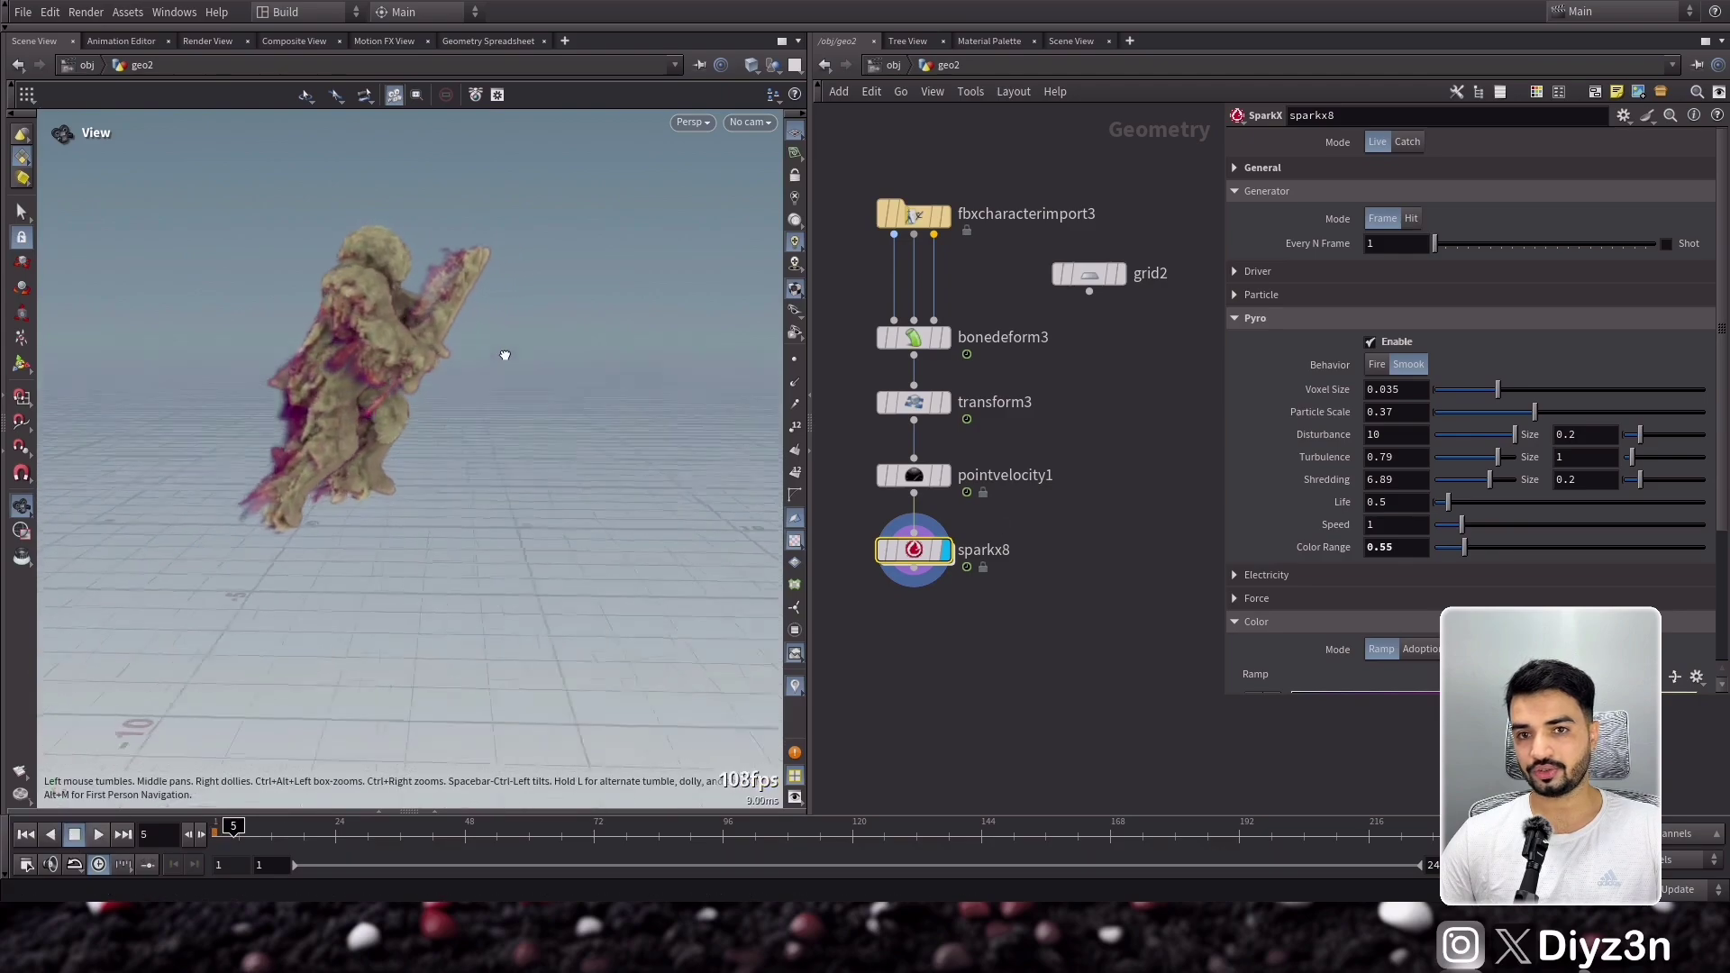
# - Change the SparkX color ramp to a black, red, yellow and white gradient and preview the smoke over several frames
pyautogui.click(1478, 319)
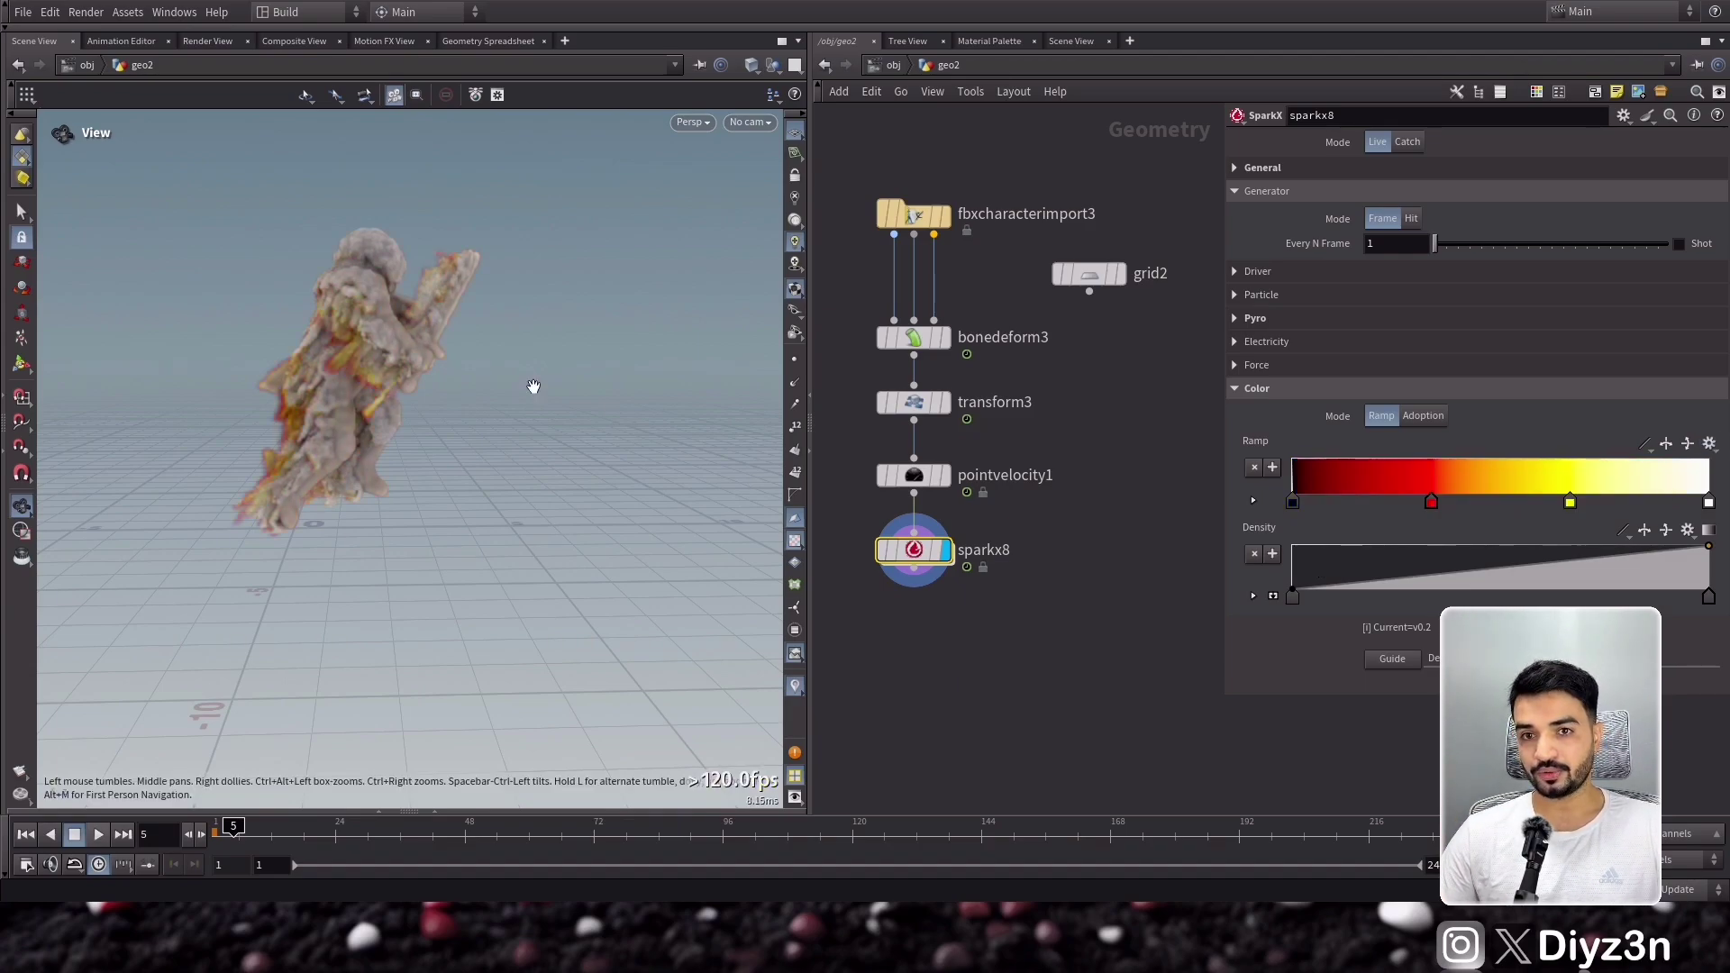
pyautogui.moveTo(533, 387); pyautogui.dragTo(341, 389)
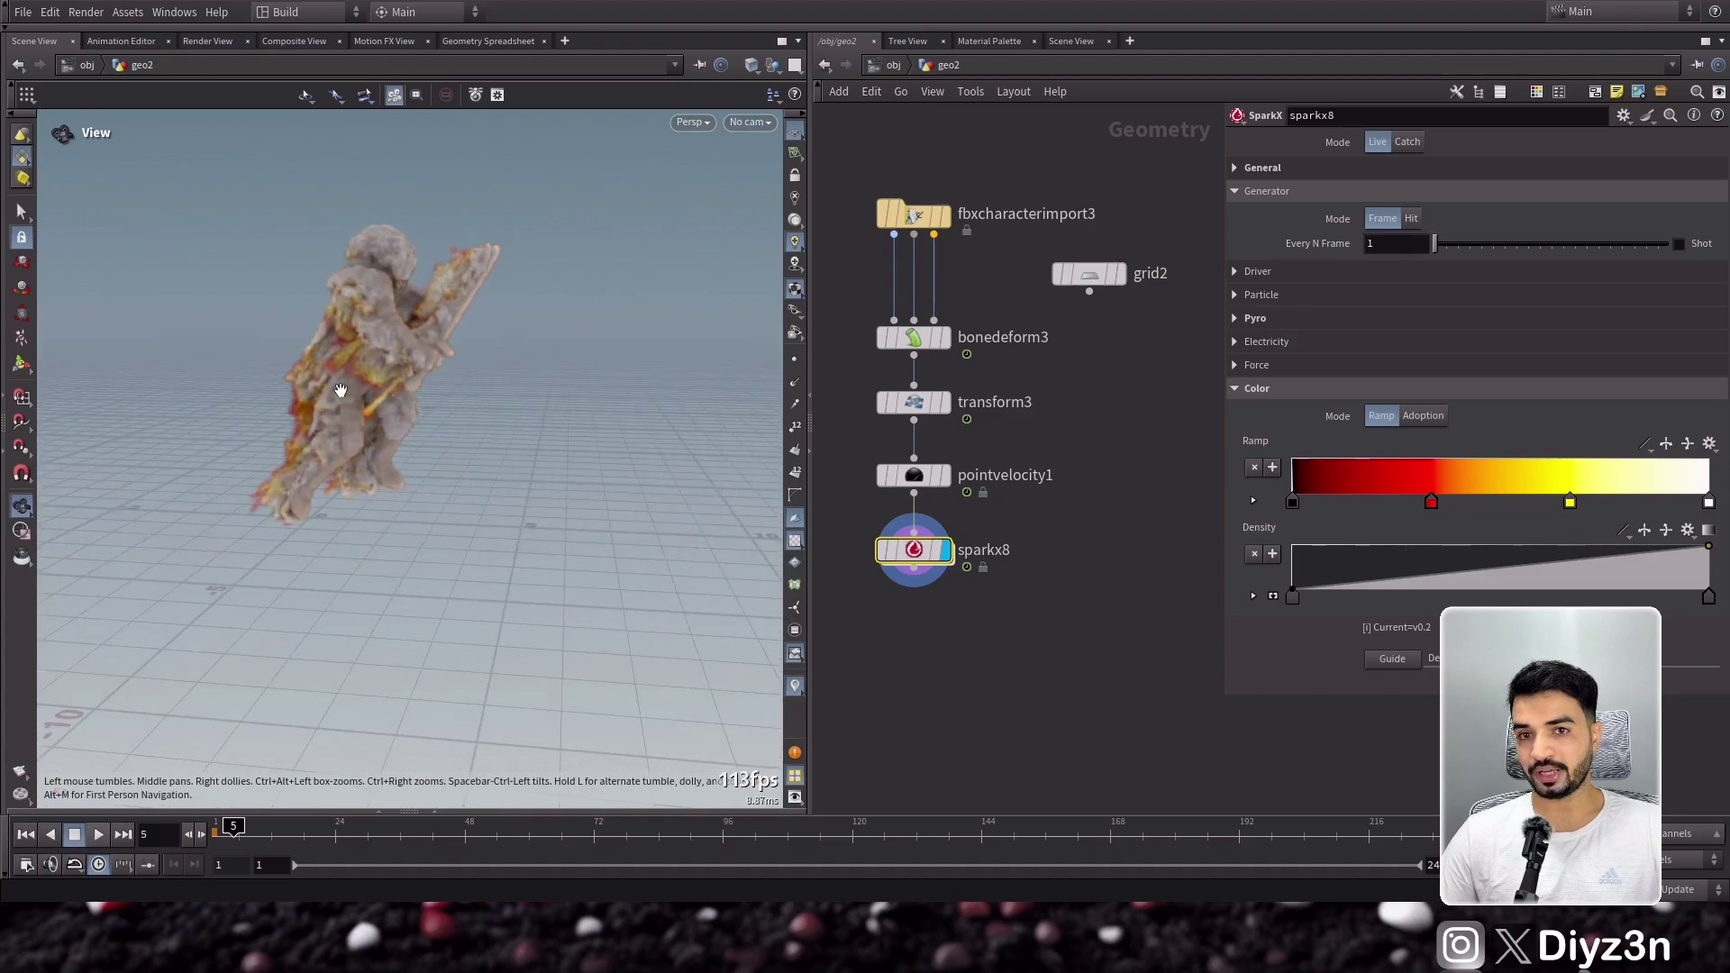
pyautogui.click(88, 836)
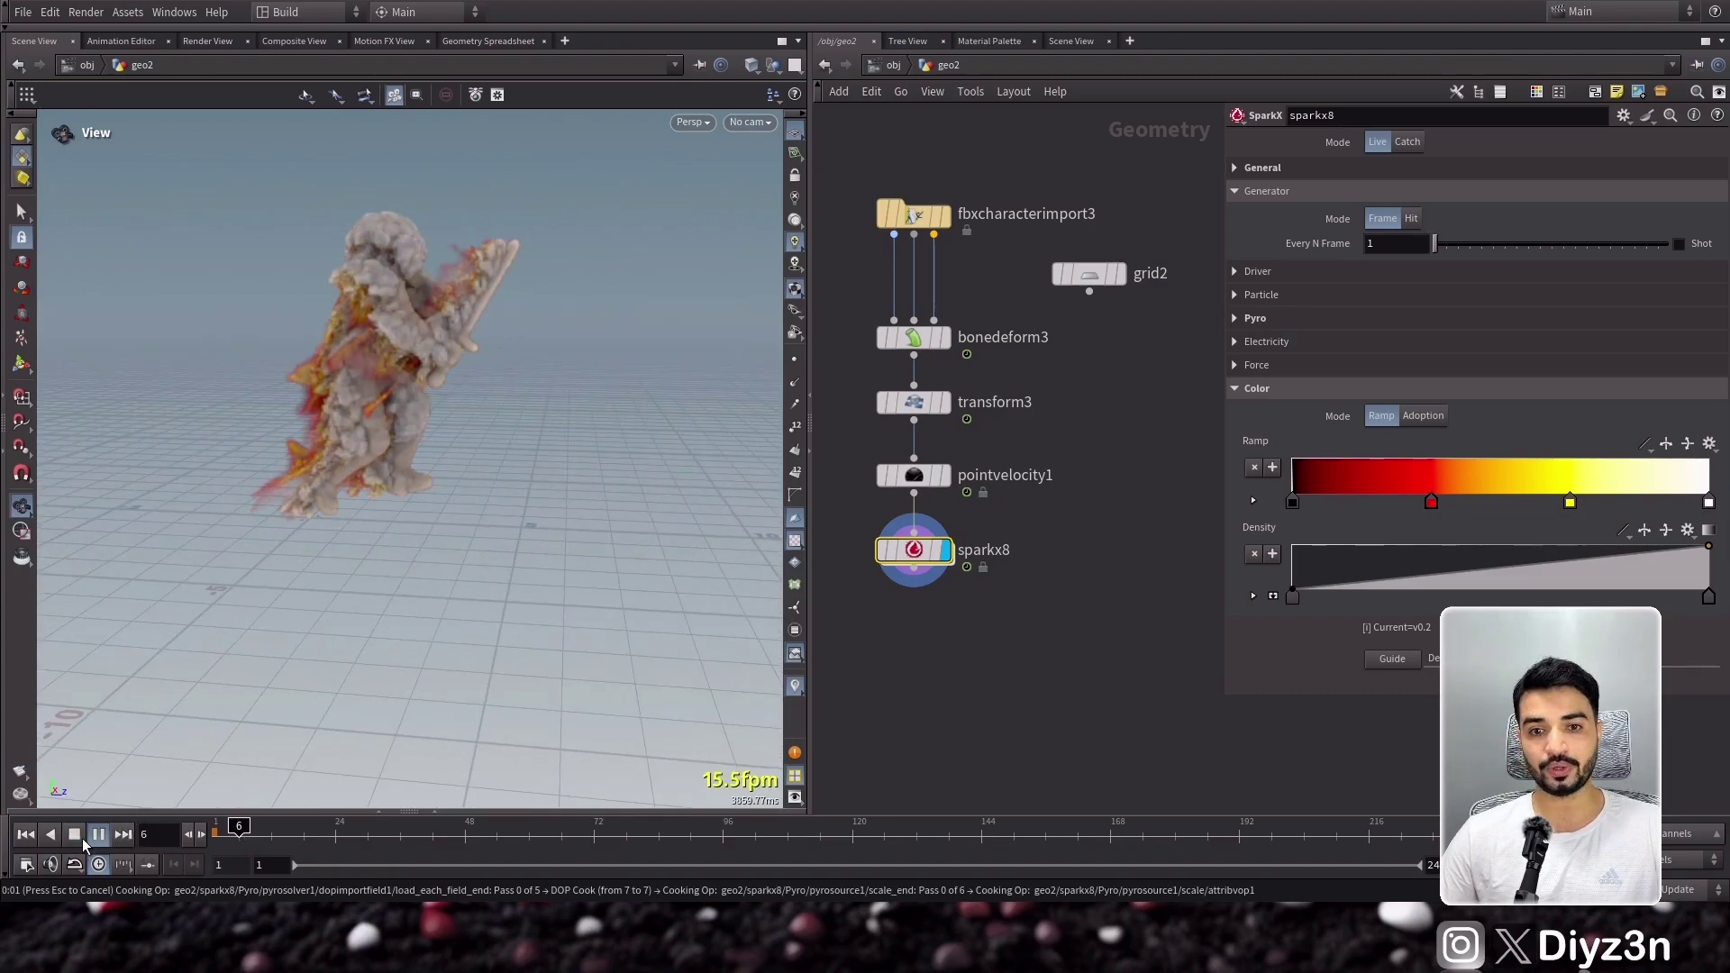
pyautogui.press('Up')
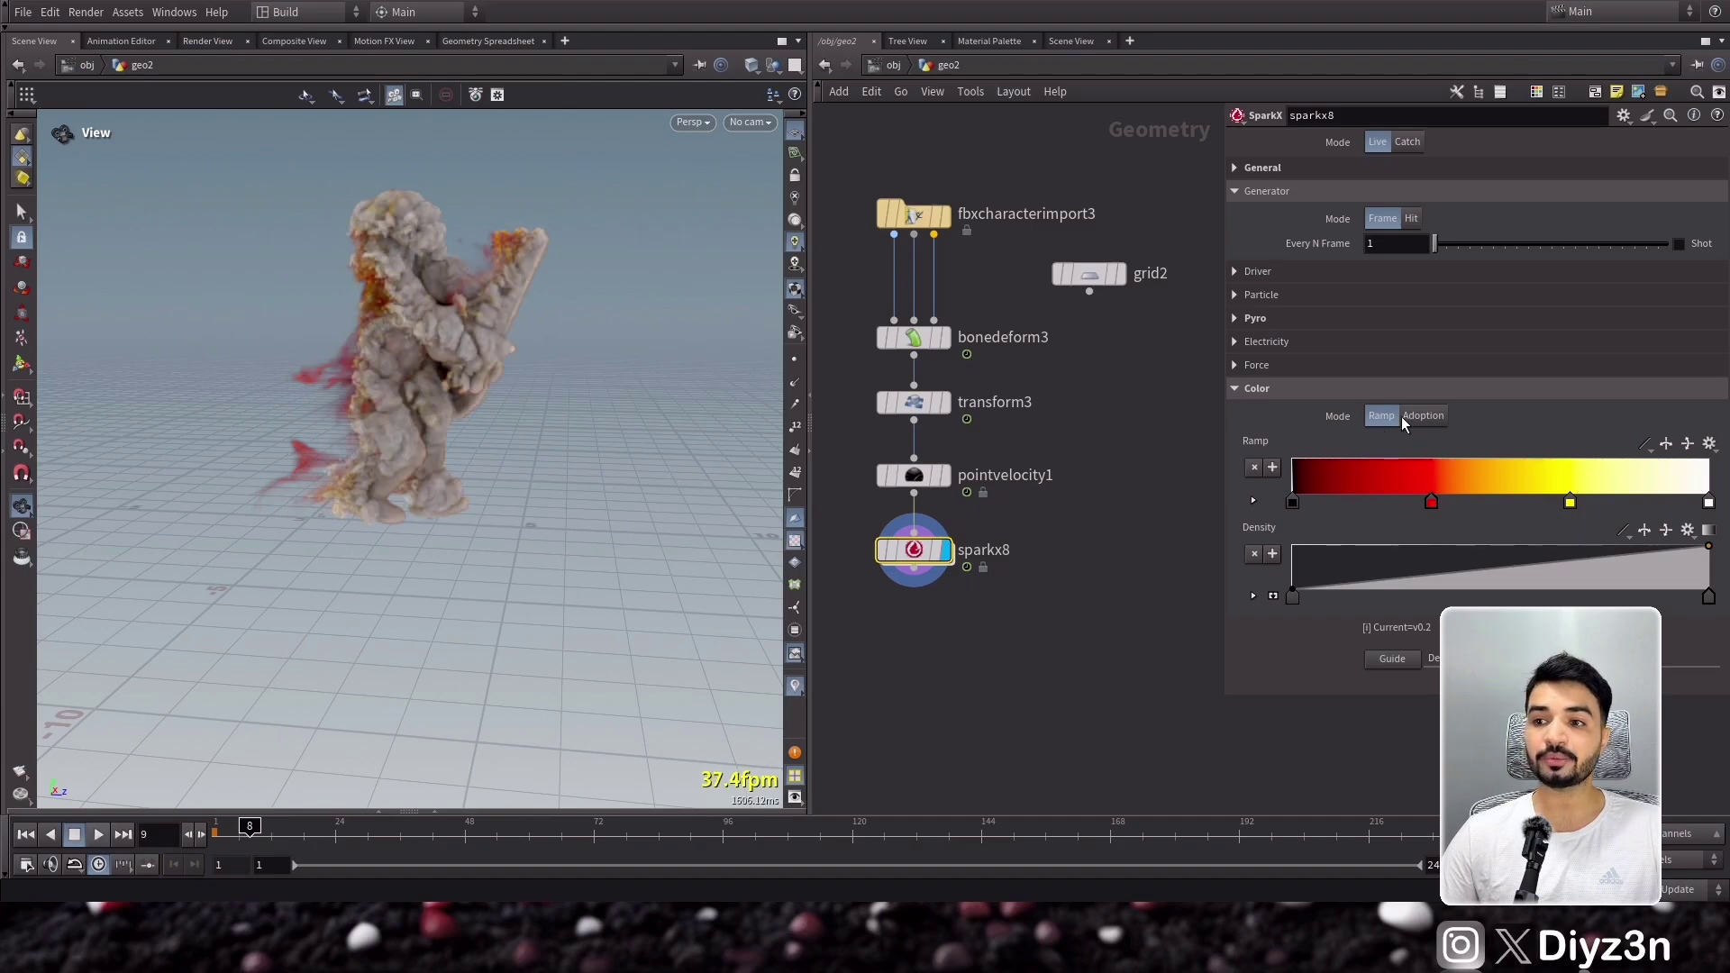
# - Display the pointvelocity1 node's output and move the sparkx8 node farther down the network
pyautogui.moveTo(932, 420)
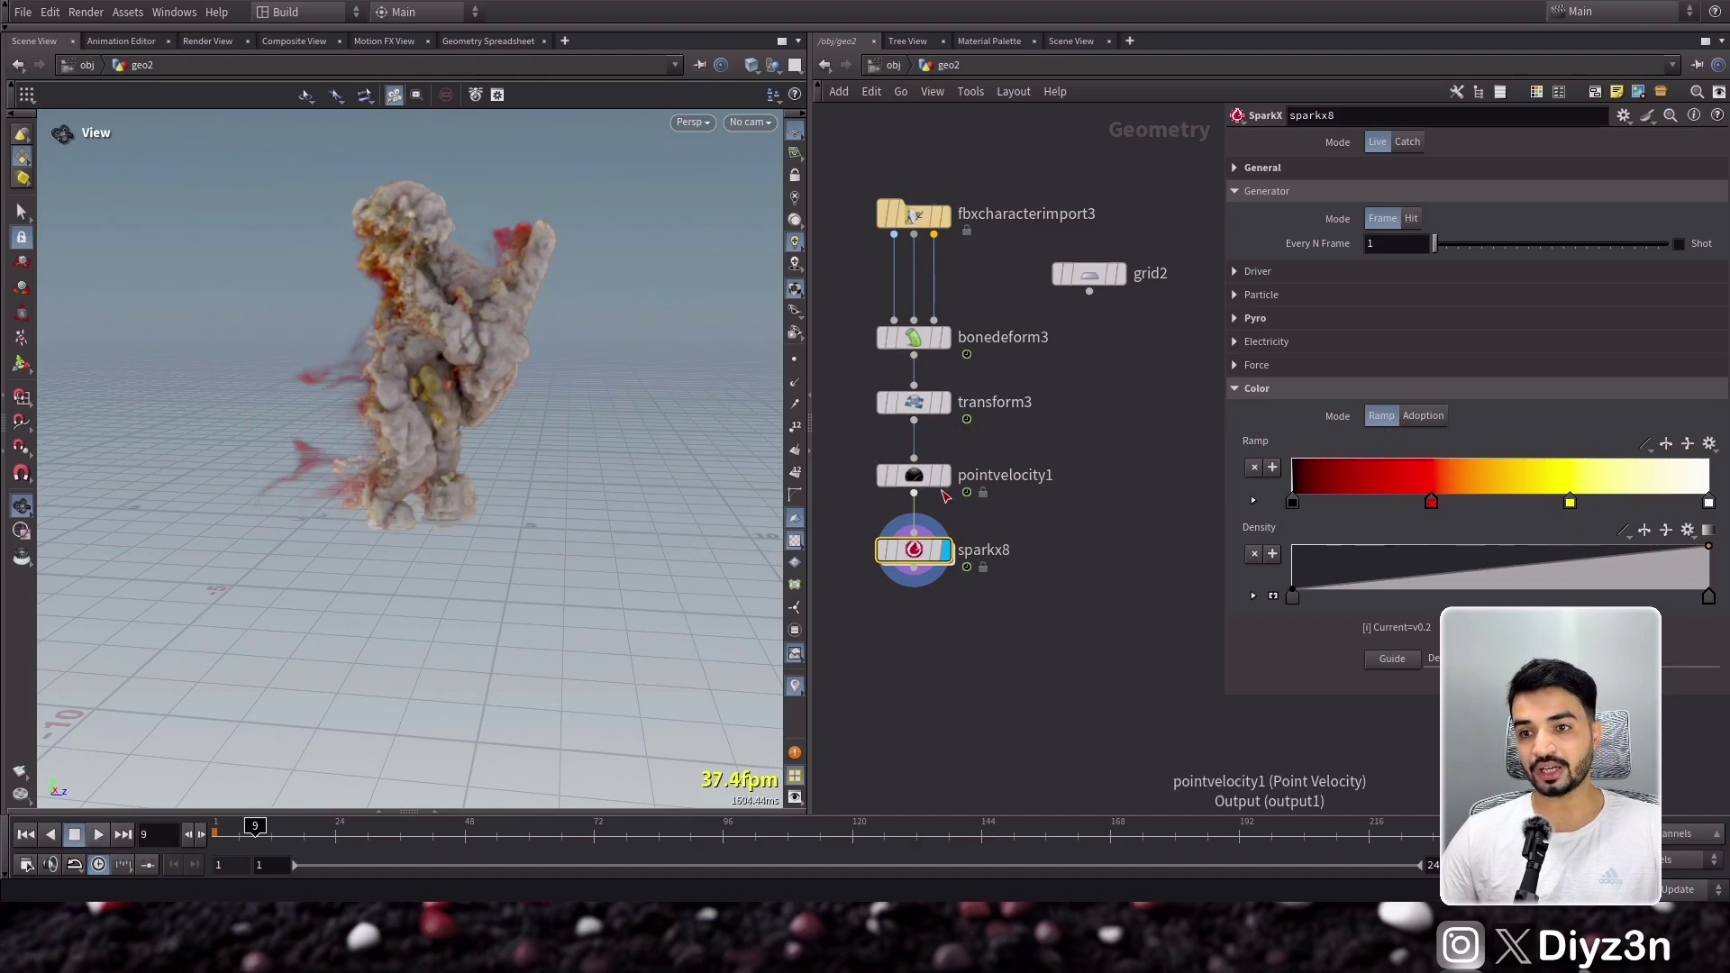
pyautogui.click(943, 475)
pyautogui.moveTo(980, 590); pyautogui.dragTo(993, 520, button='middle')
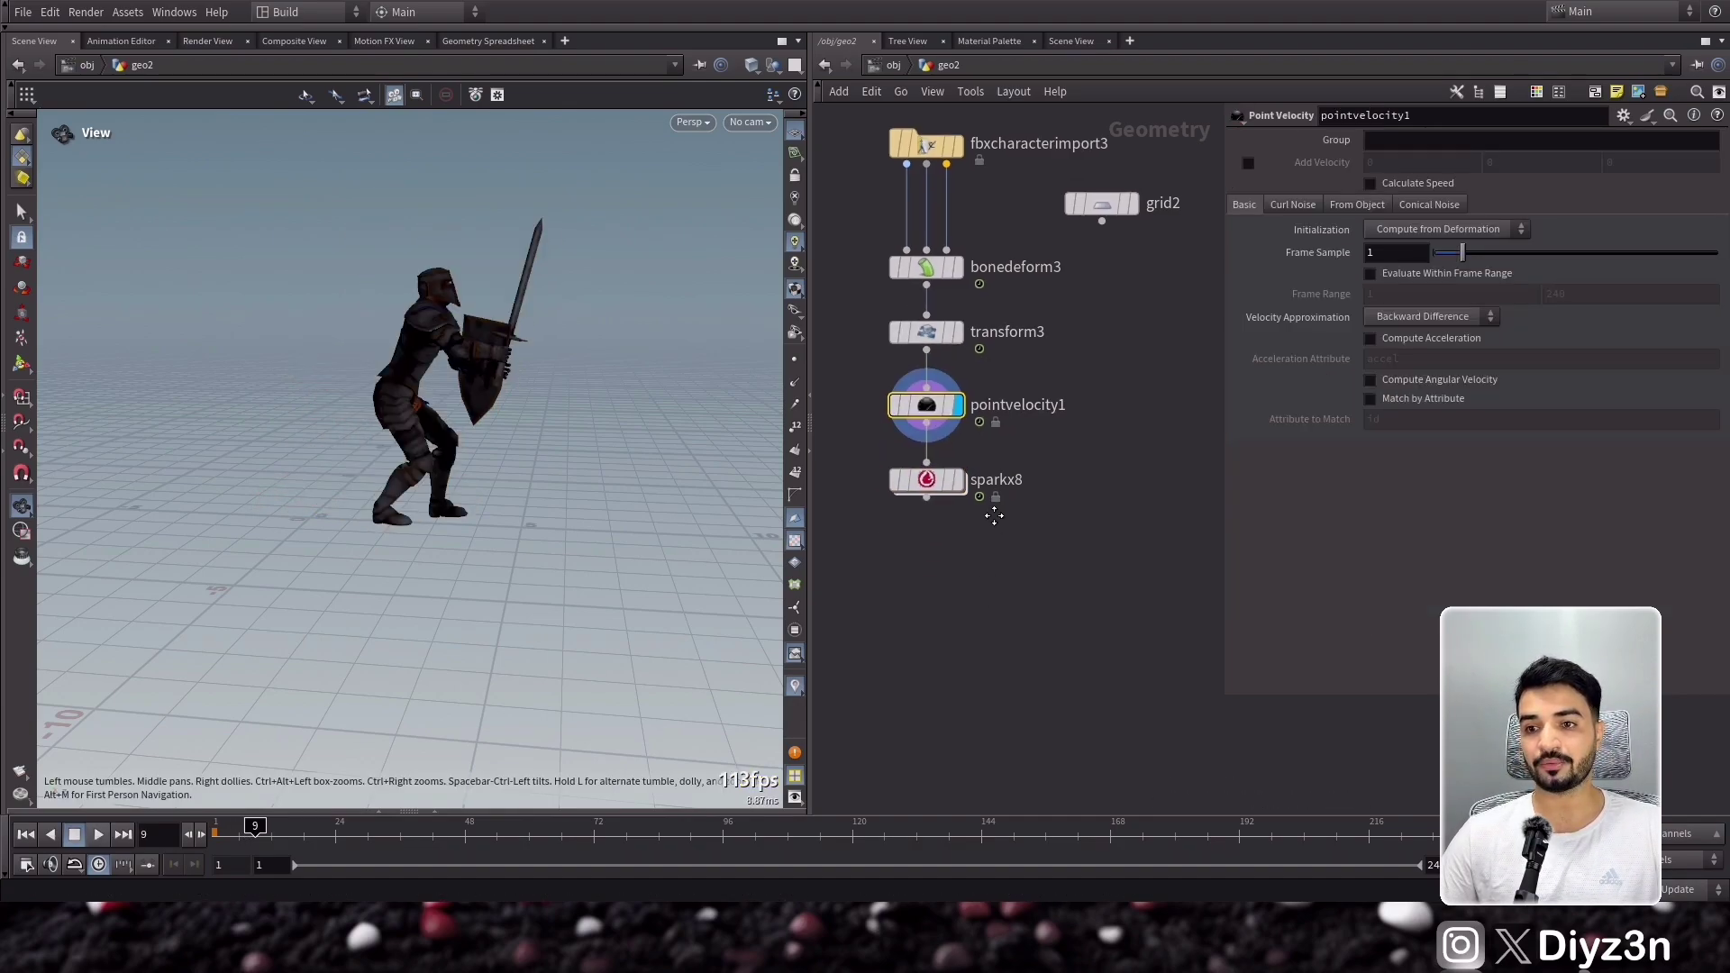
pyautogui.moveTo(929, 479); pyautogui.dragTo(930, 575)
pyautogui.moveTo(1060, 451); pyautogui.dragTo(1222, 447, button='middle')
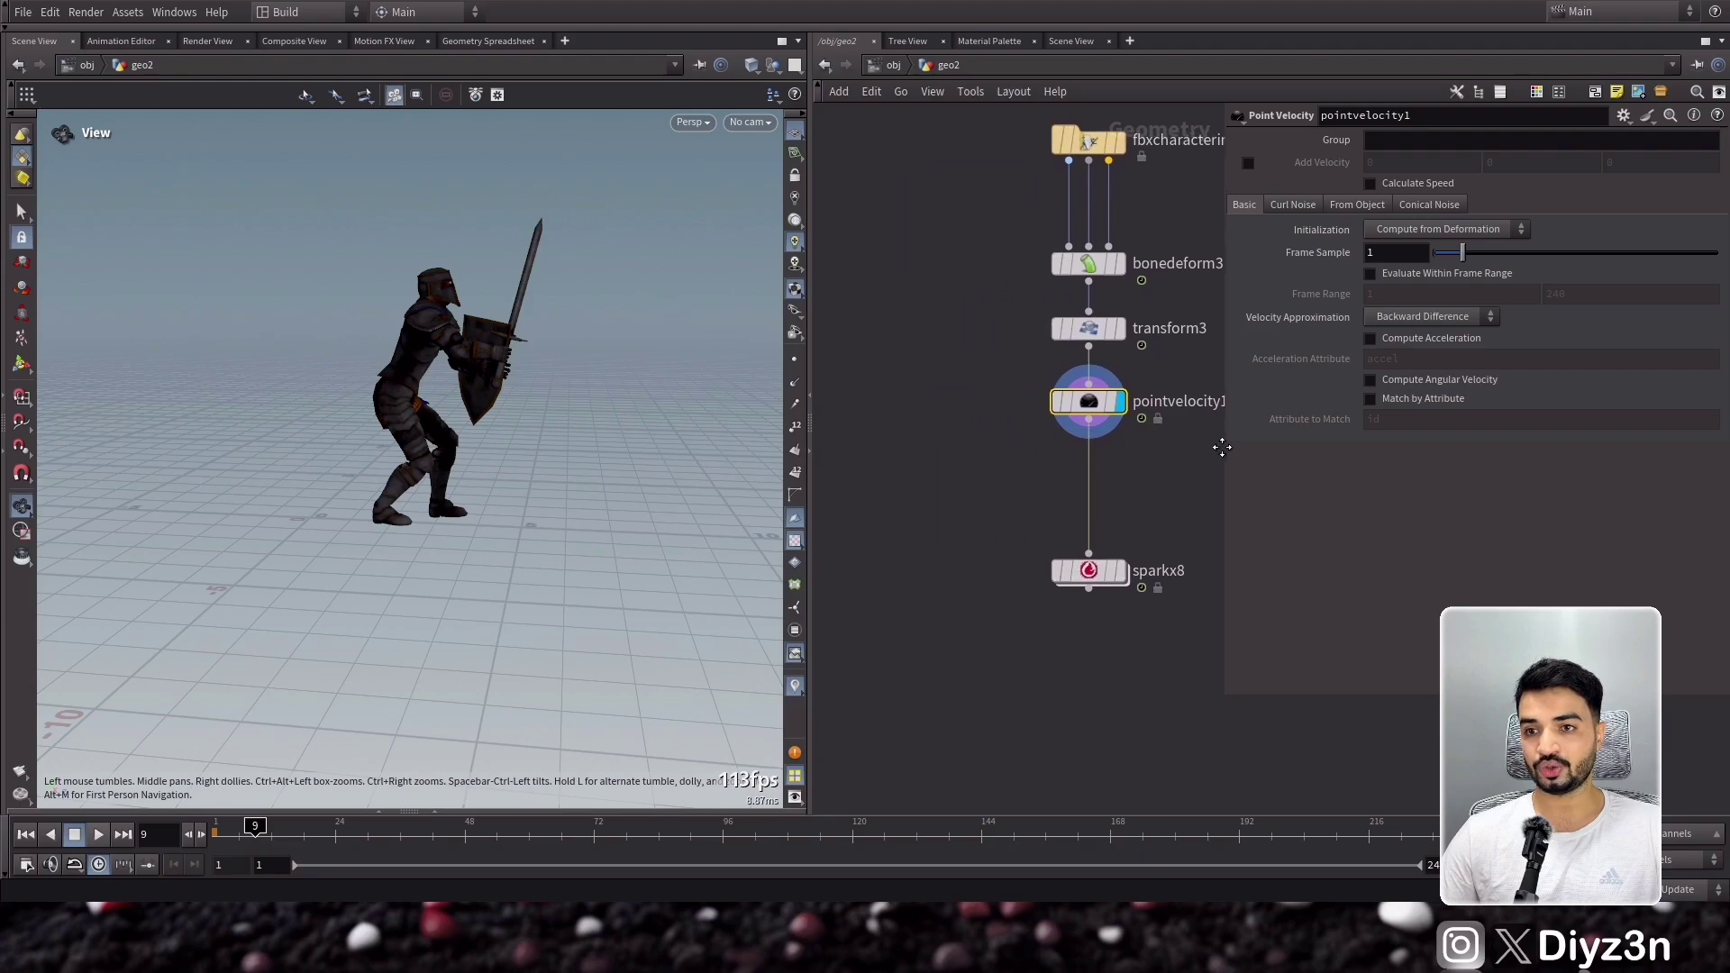
# - Add a Test Geometry: Pig Head node beside the character network with uniform scale 3 and Add Shader off
pyautogui.click(899, 325)
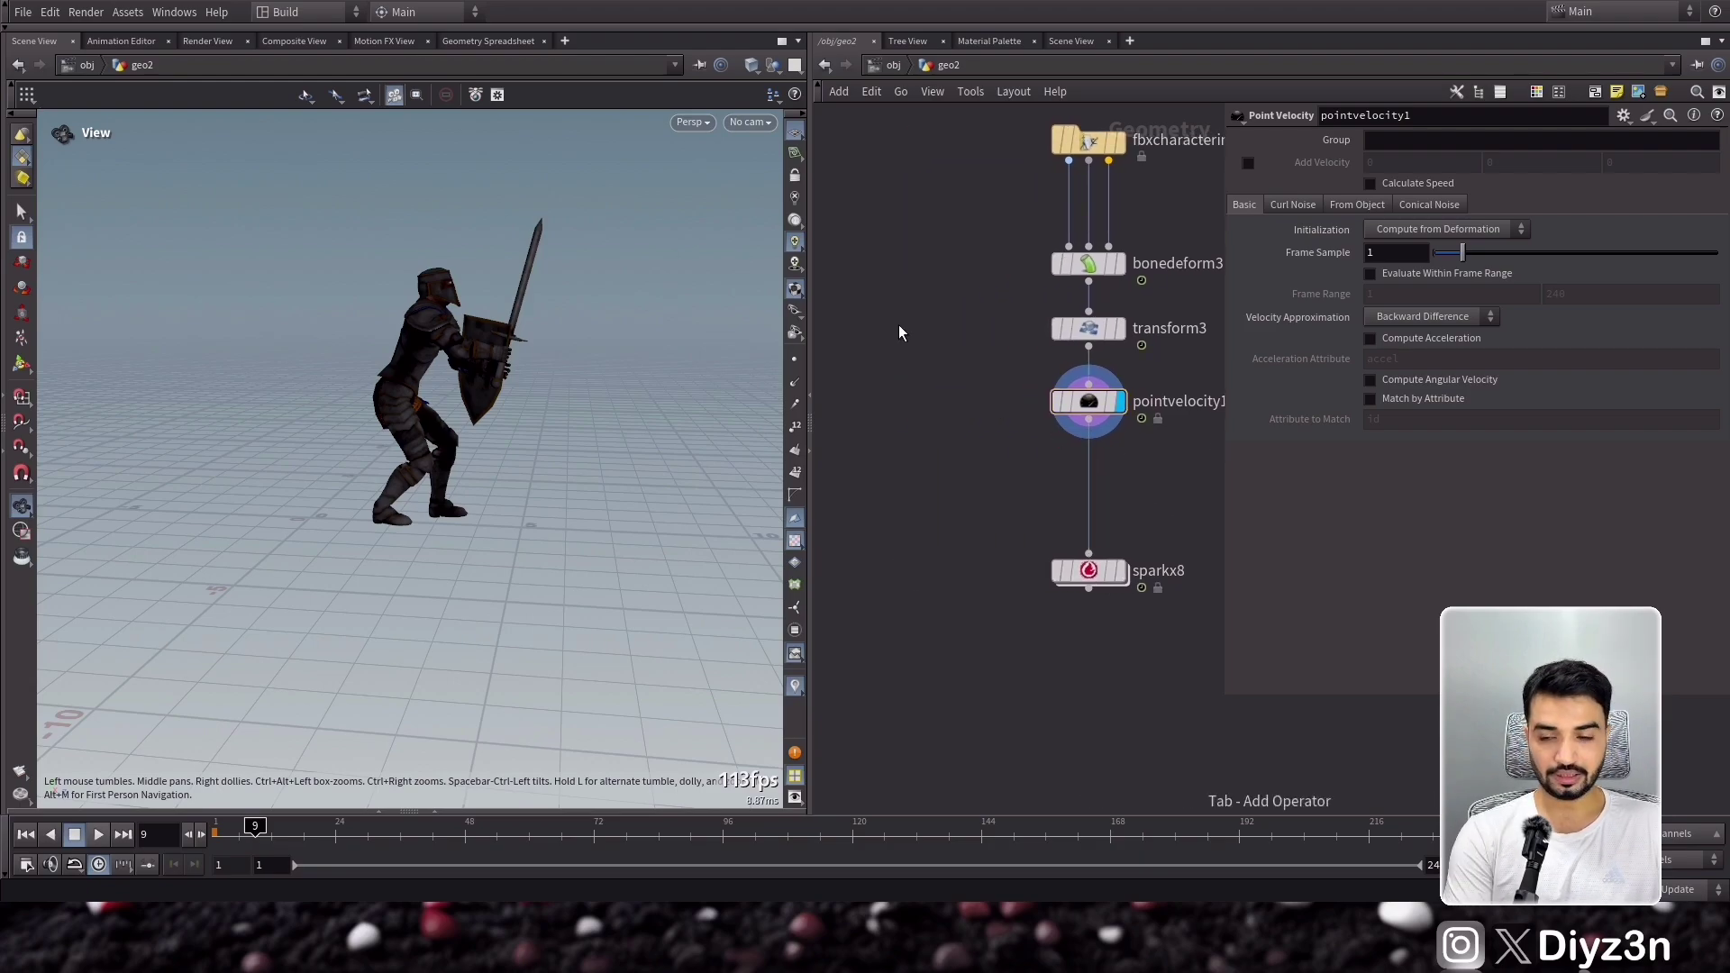
pyautogui.click(913, 293)
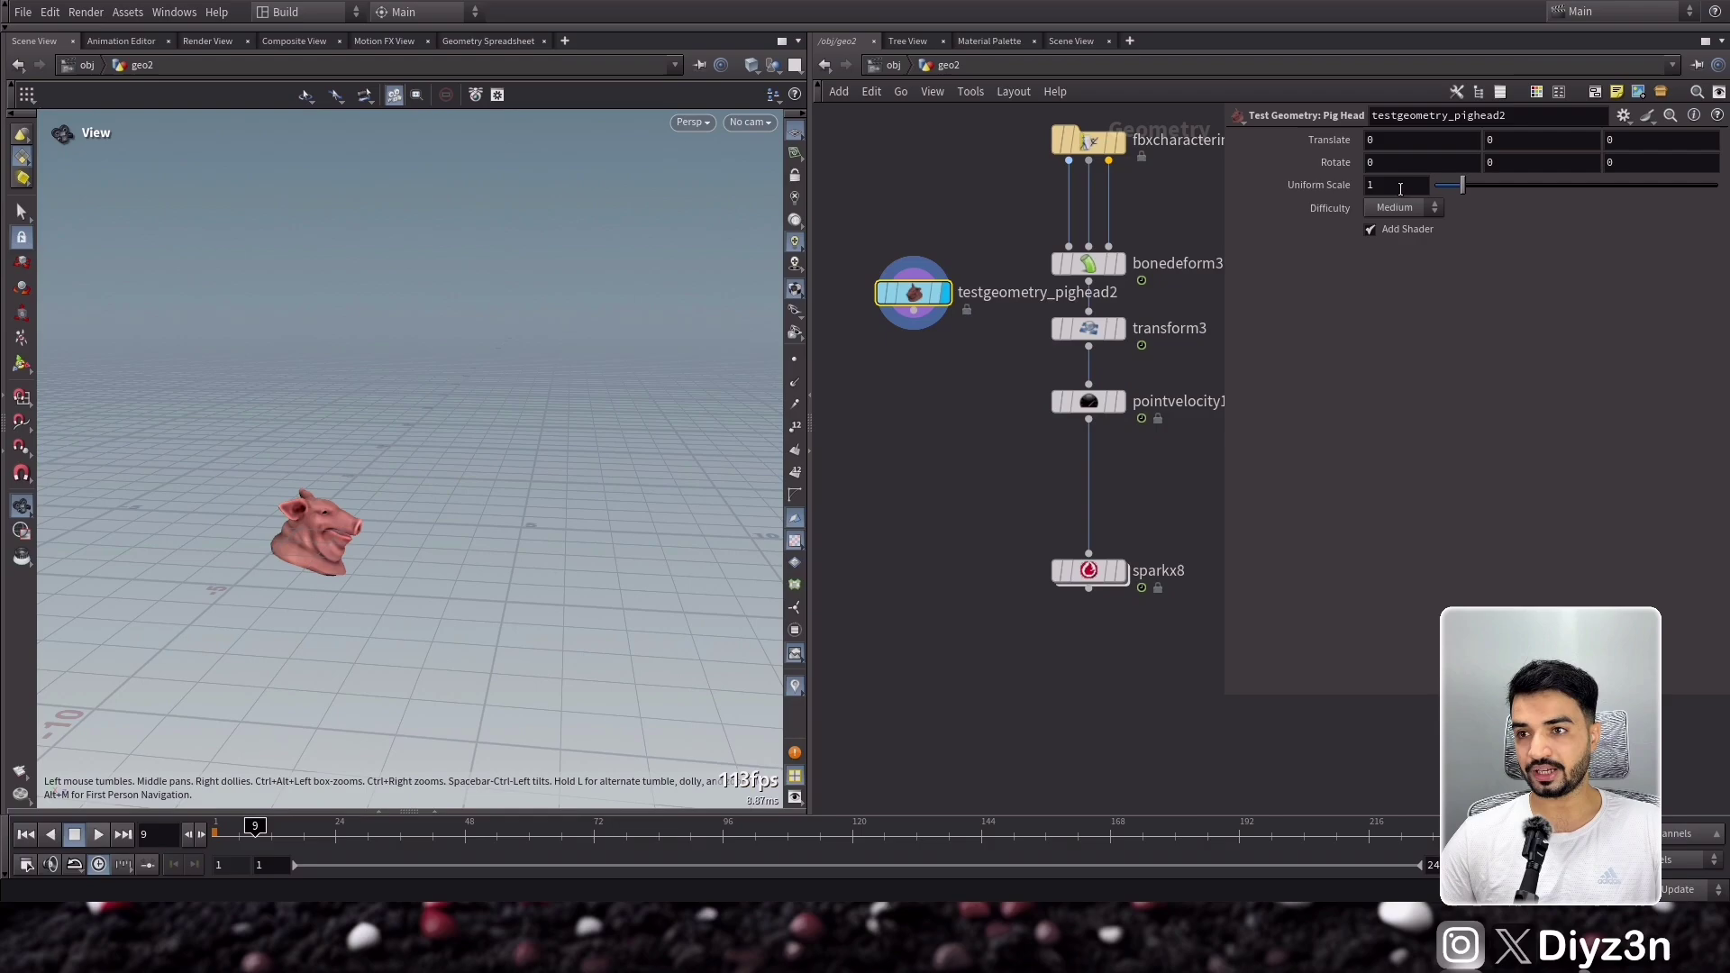
pyautogui.moveTo(1462, 185); pyautogui.dragTo(1520, 187)
pyautogui.click(1392, 231)
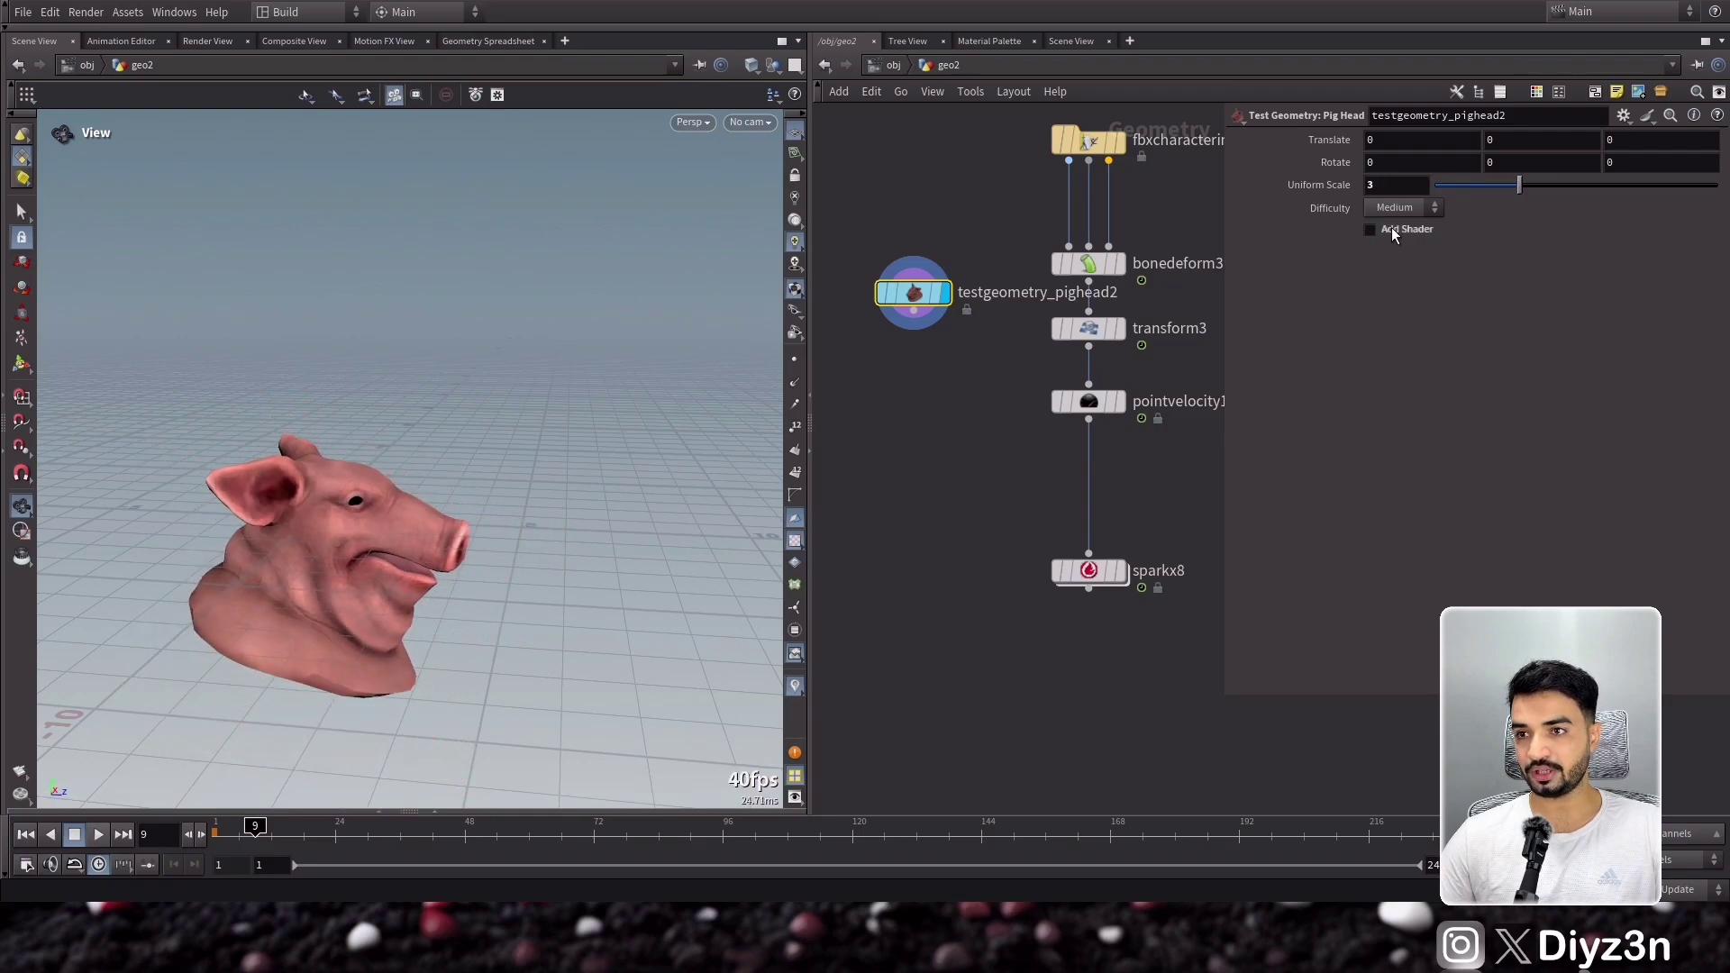
# - Connect a Color node below the pig head, display it and set its Color Type to Bounding Box
pyautogui.moveTo(914, 316); pyautogui.dragTo(895, 398)
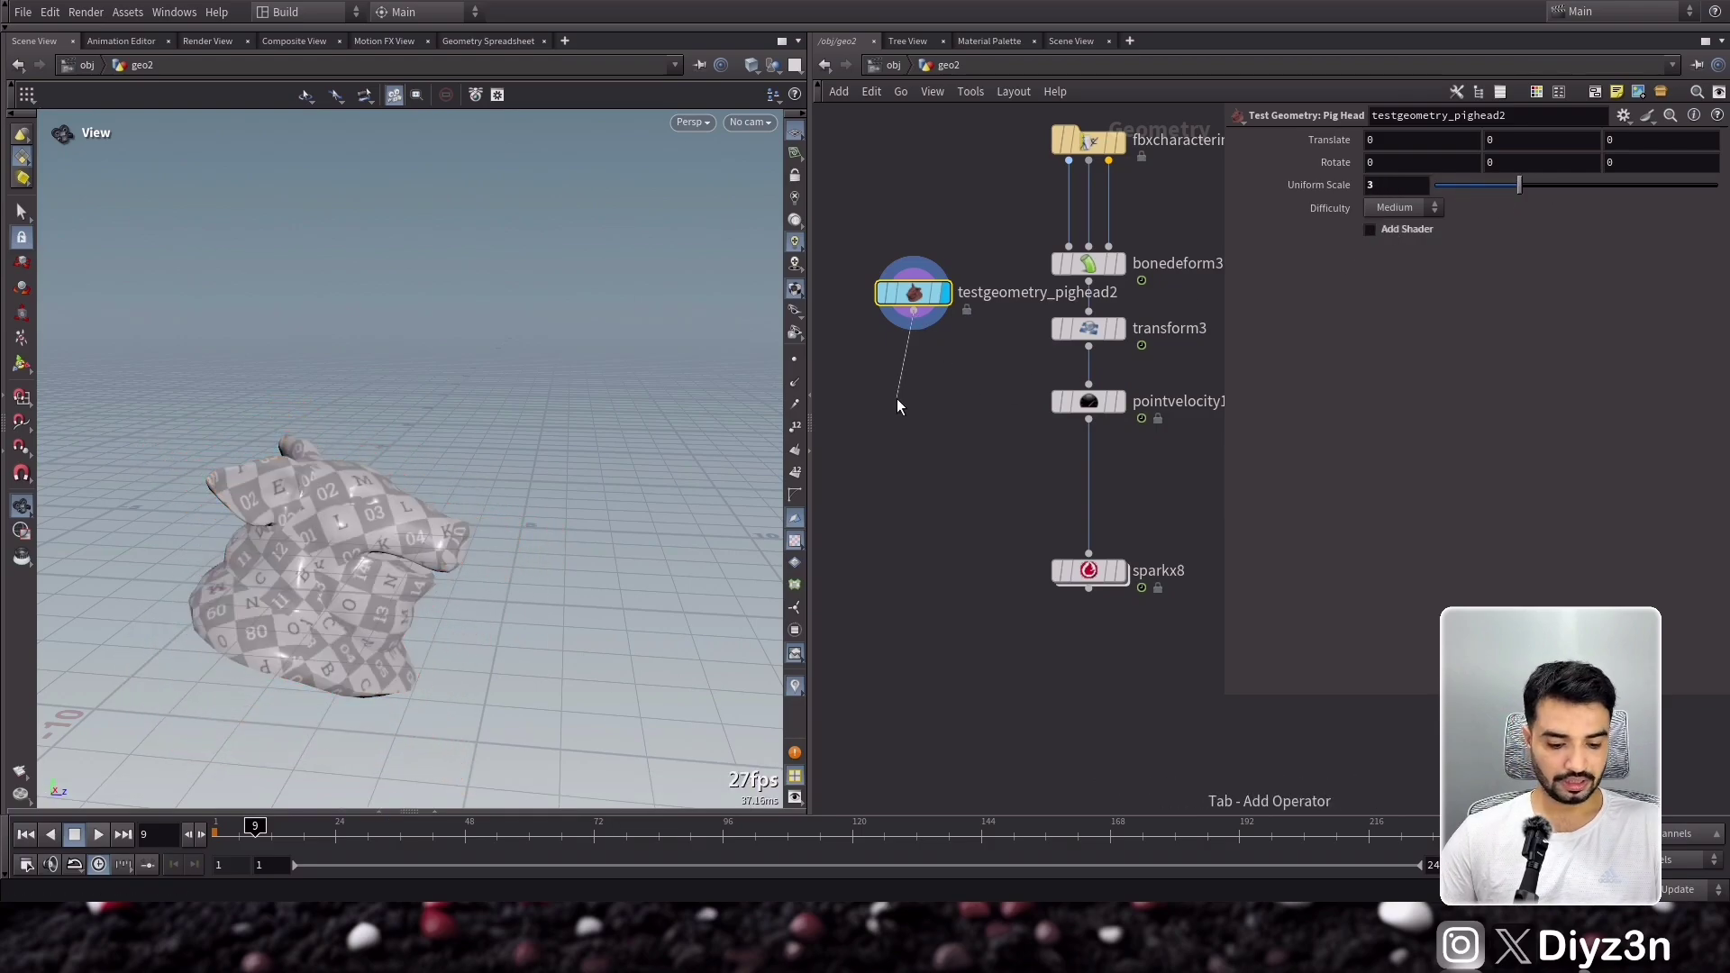
pyautogui.click(1071, 425)
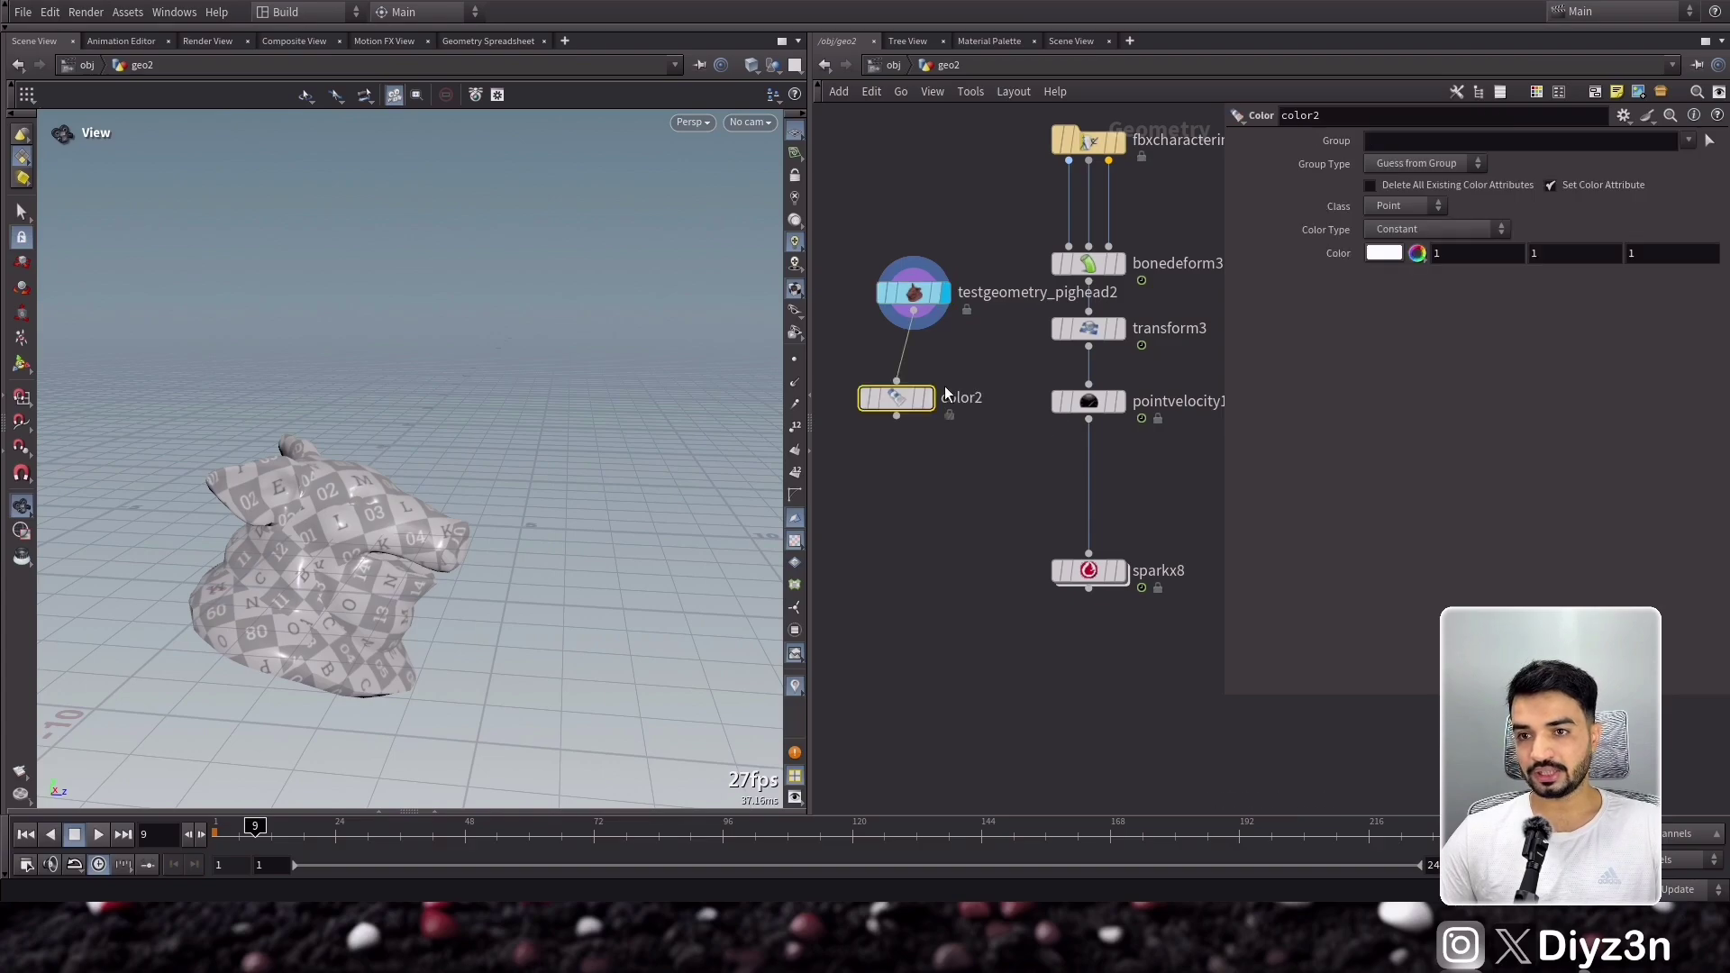
pyautogui.press('r')
pyautogui.moveTo(897, 401)
pyautogui.mouseDown()
pyautogui.moveTo(929, 392)
pyautogui.moveTo(914, 382)
pyautogui.mouseUp()
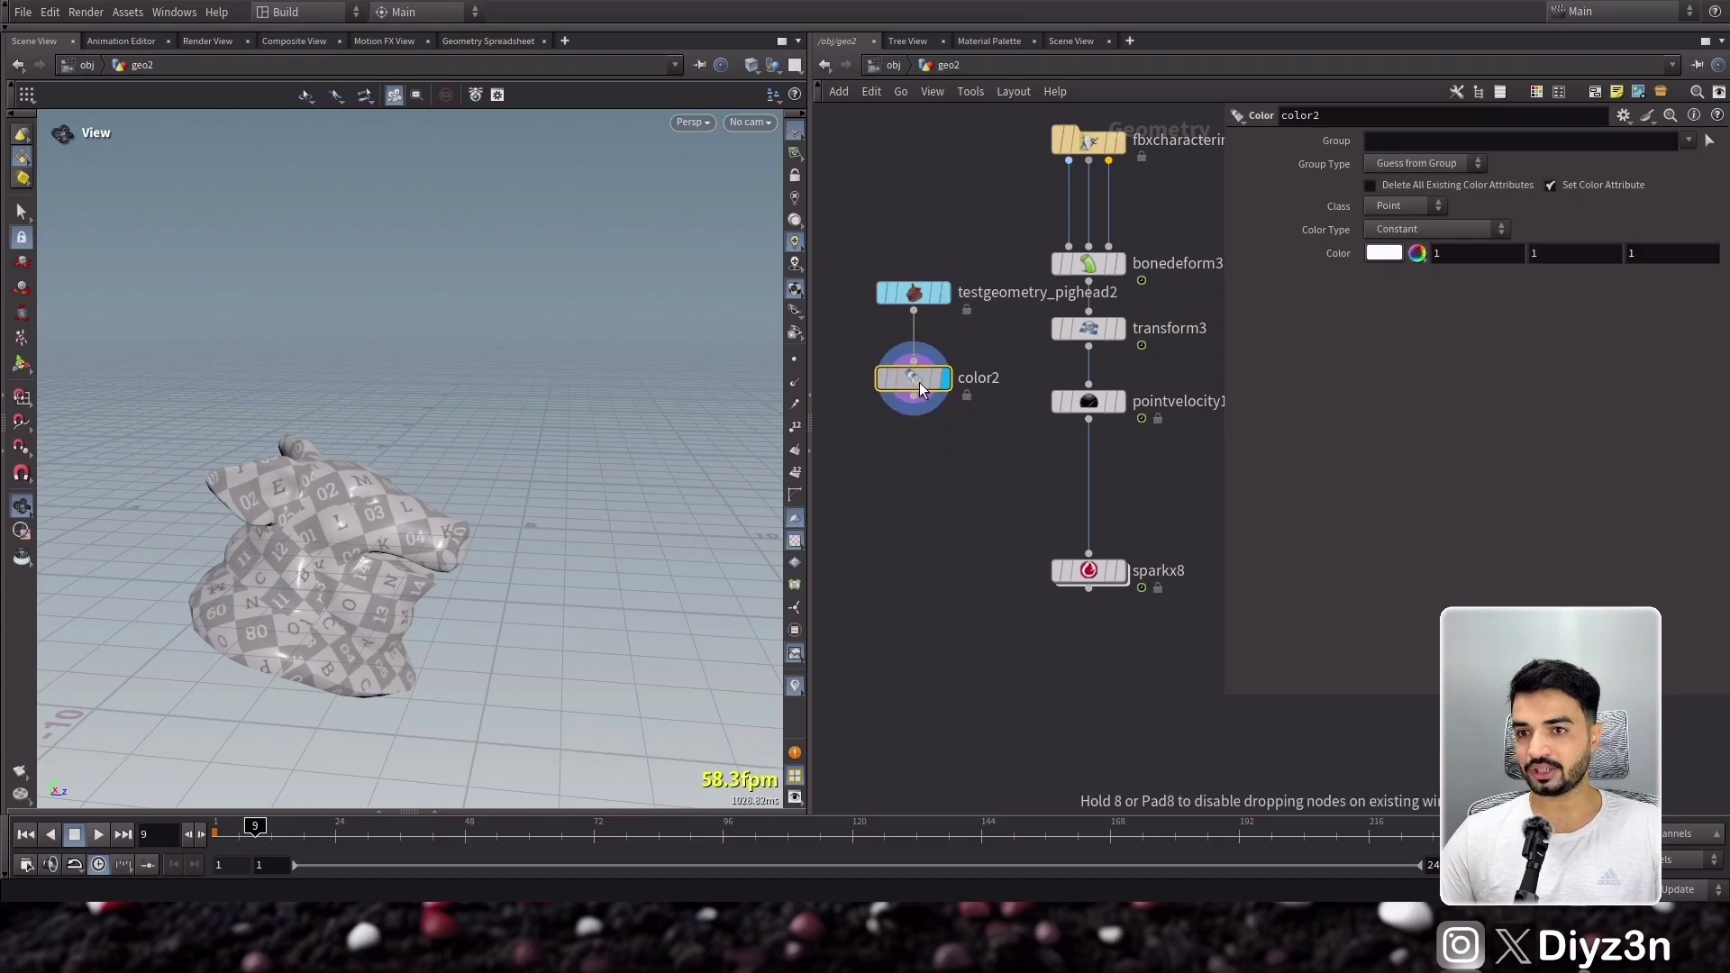
pyautogui.click(1421, 268)
pyautogui.moveTo(433, 531); pyautogui.dragTo(266, 529)
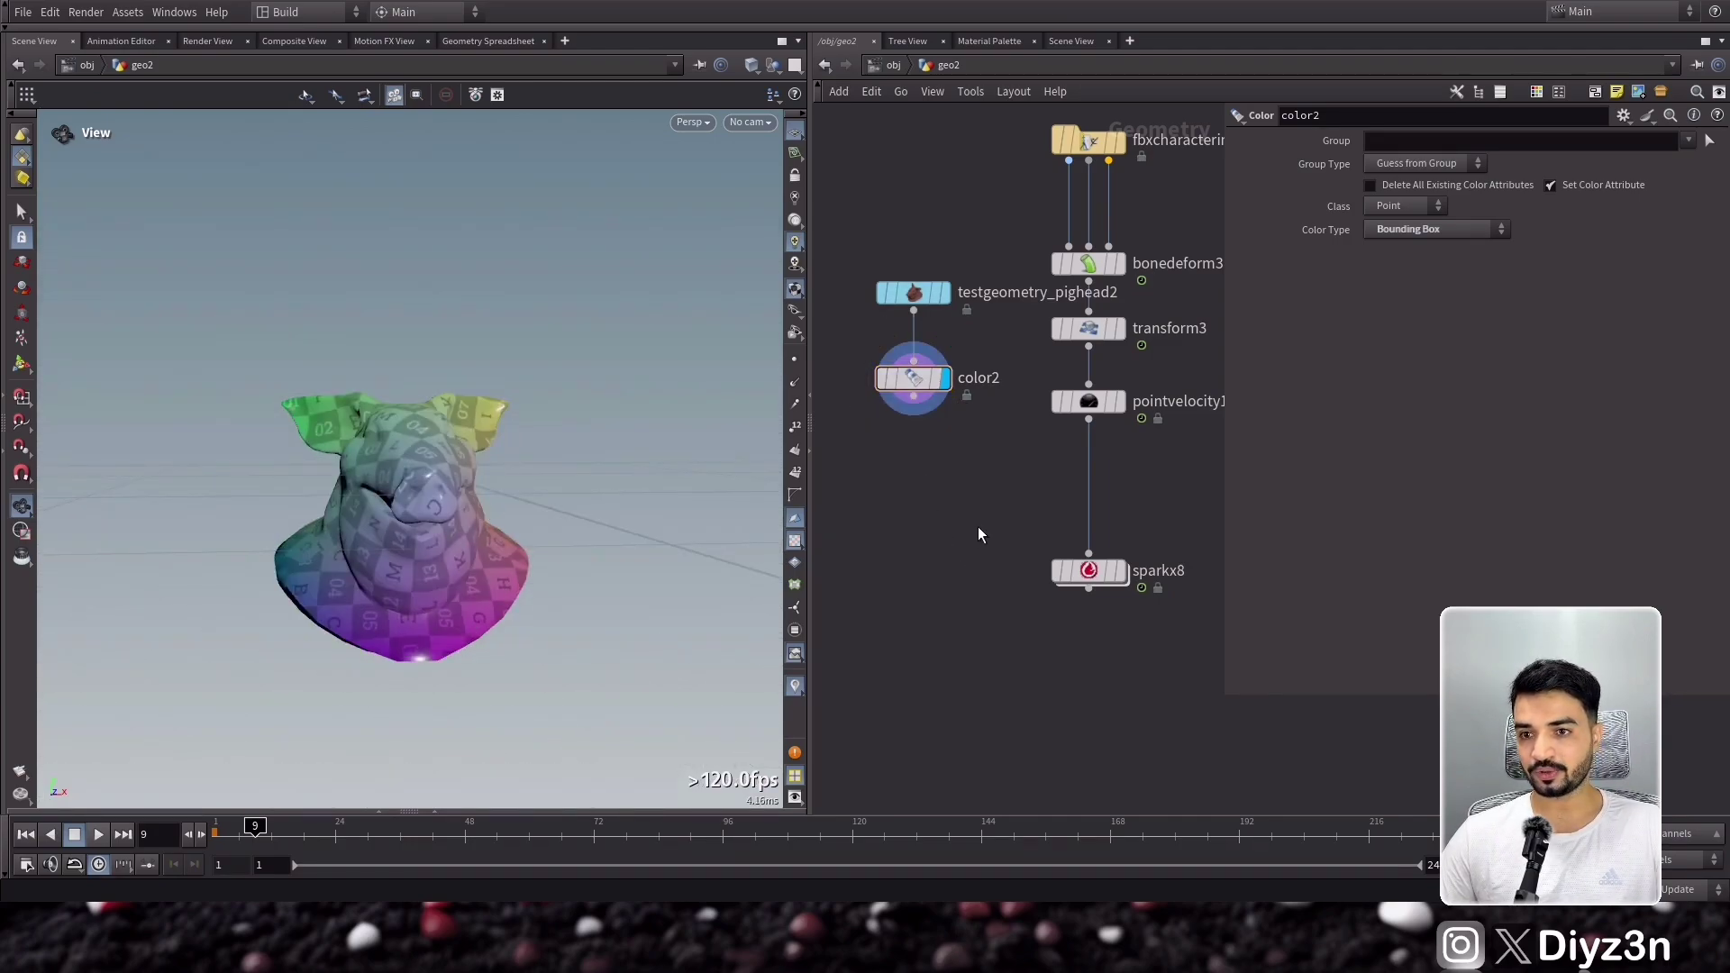
# - Add a SparkX node below the pig head's Color node, display it and enable its Pyro at frame 1
pyautogui.press('Tab')
pyautogui.write('sparkx')
pyautogui.press('Return')
pyautogui.click(926, 444)
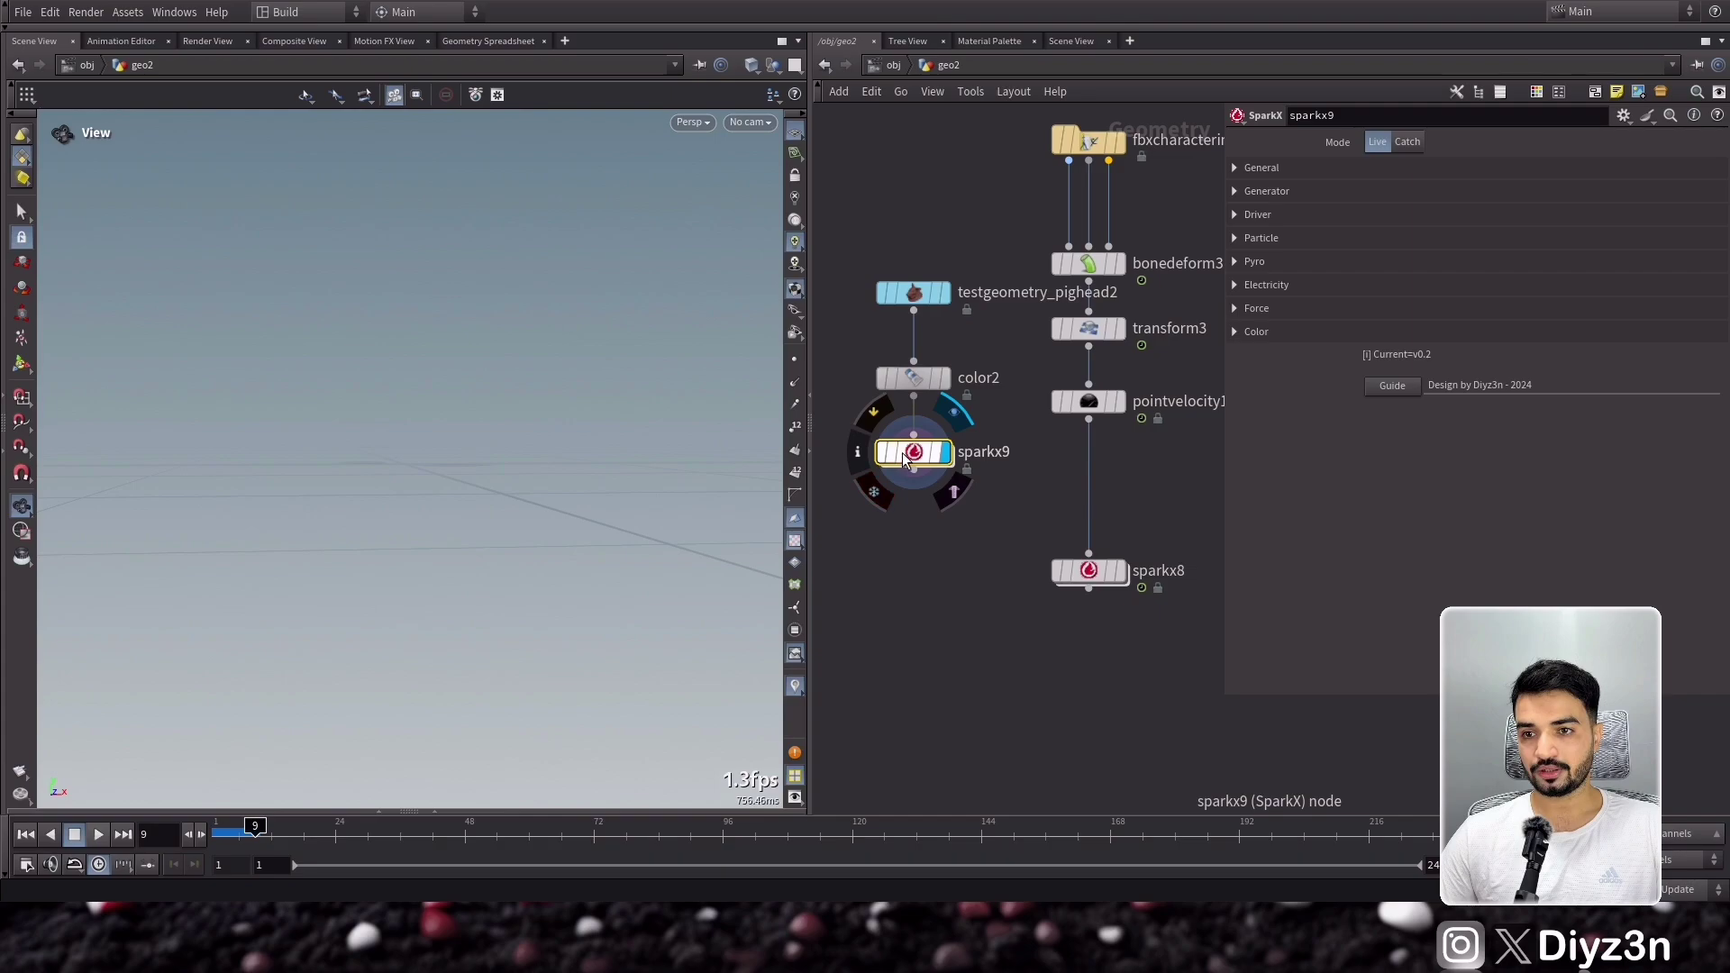
pyautogui.click(1267, 262)
pyautogui.click(1372, 285)
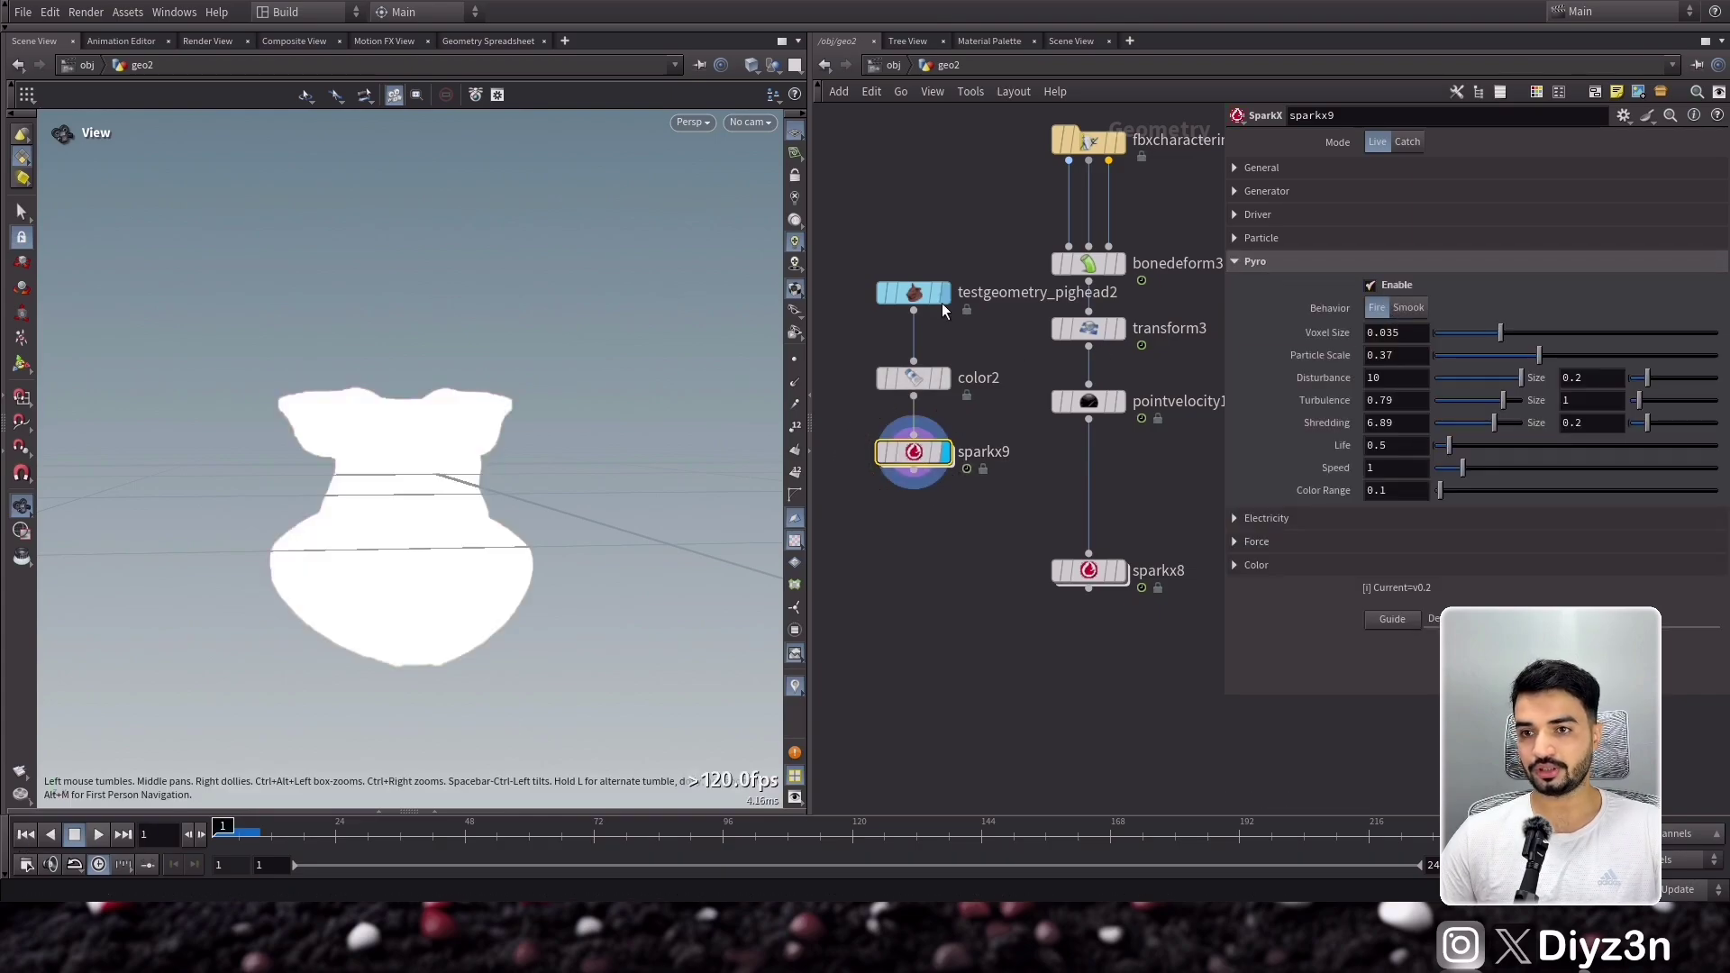
# - Set the pig head's uniform scale to 1 and hide the viewport's reference grid
pyautogui.click(917, 295)
pyautogui.click(1462, 185)
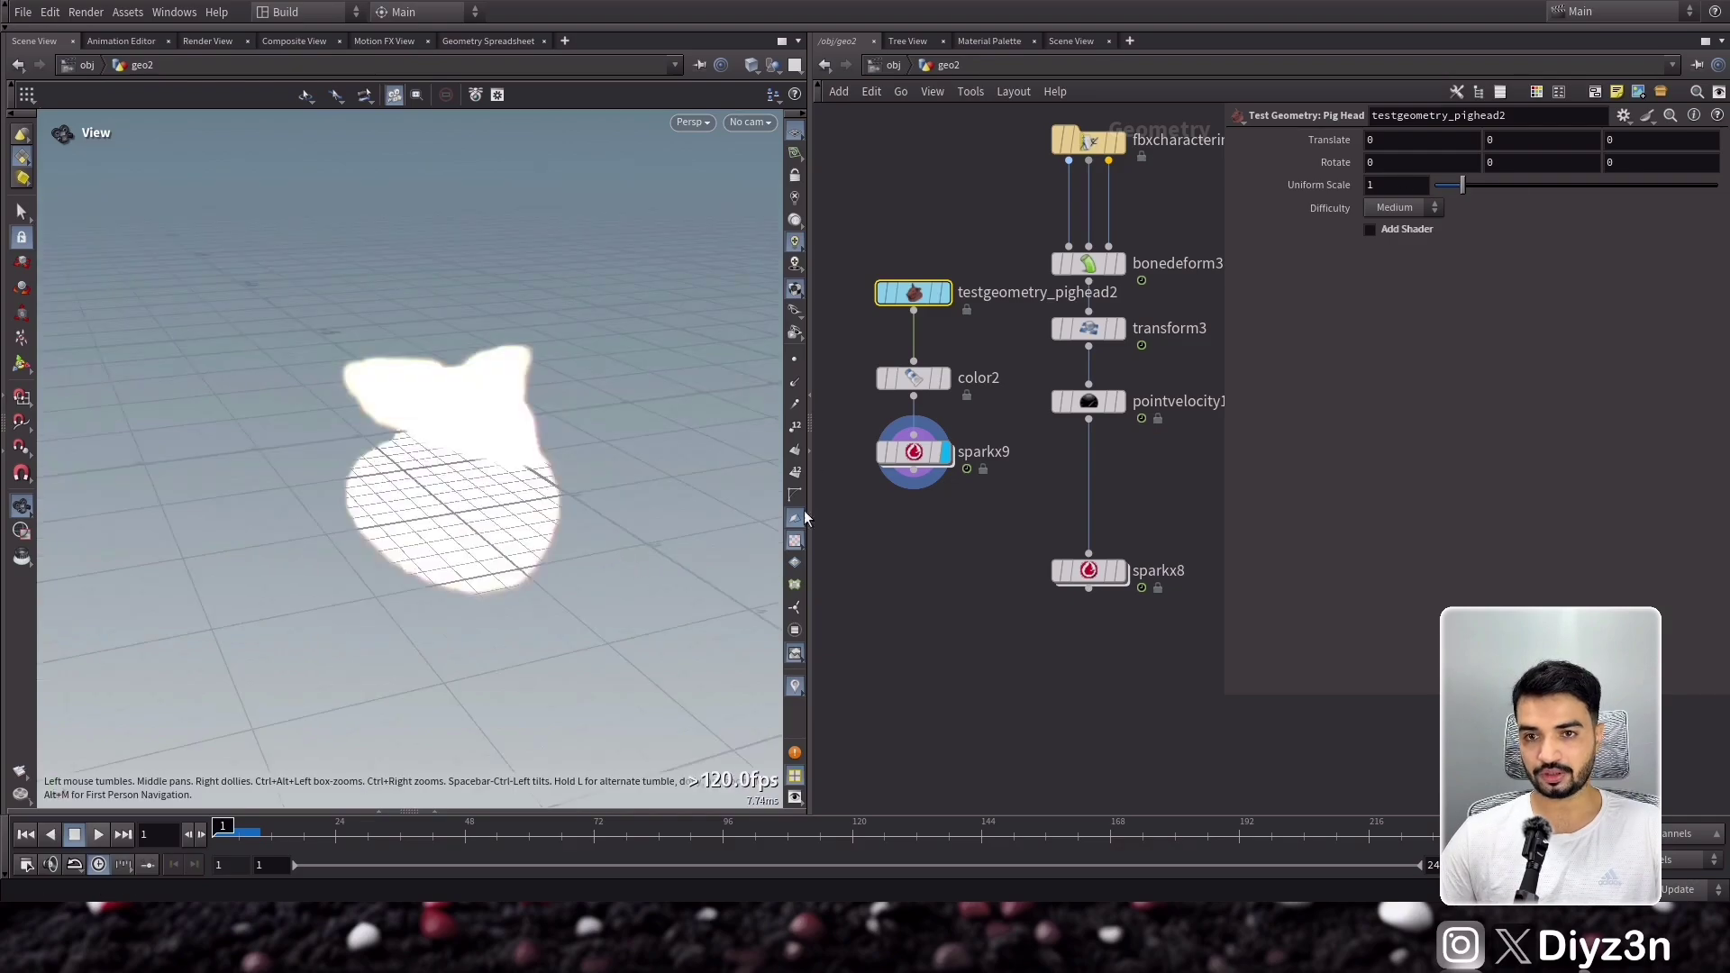
pyautogui.click(914, 451)
pyautogui.click(796, 132)
# - Set the pig head SparkX node's Pyro behavior to Smoke and its Color mode to Adoption using the Cd attribute
pyautogui.click(1408, 308)
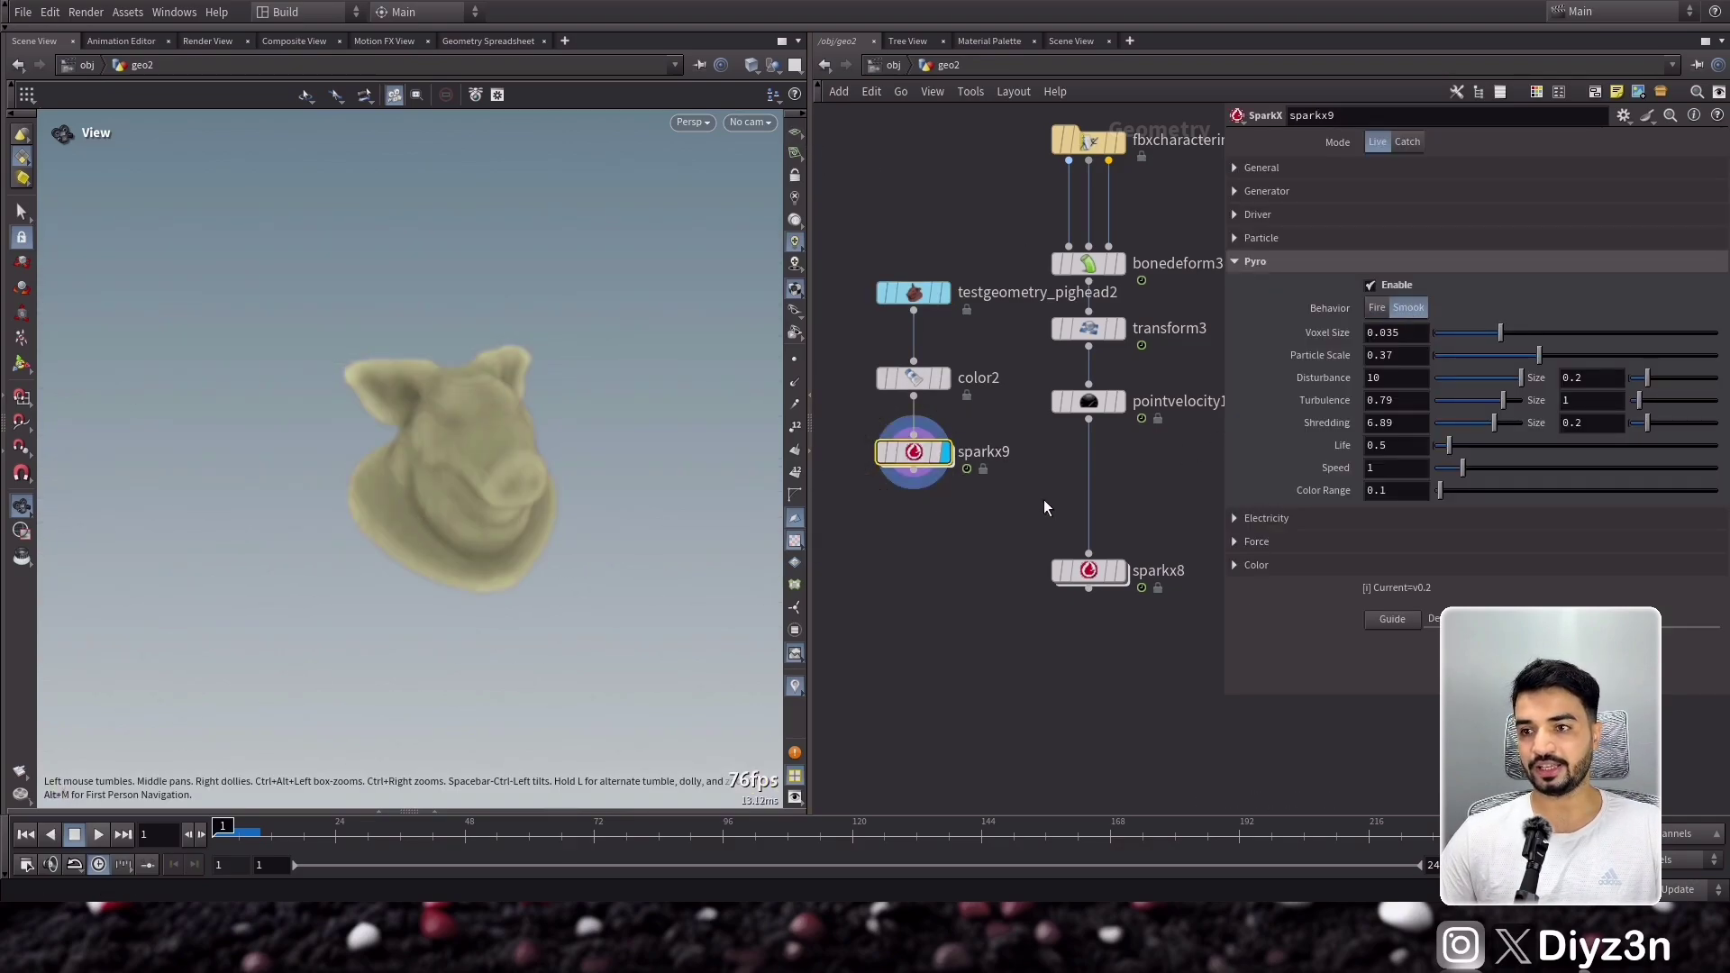
pyautogui.click(1272, 563)
pyautogui.click(1424, 592)
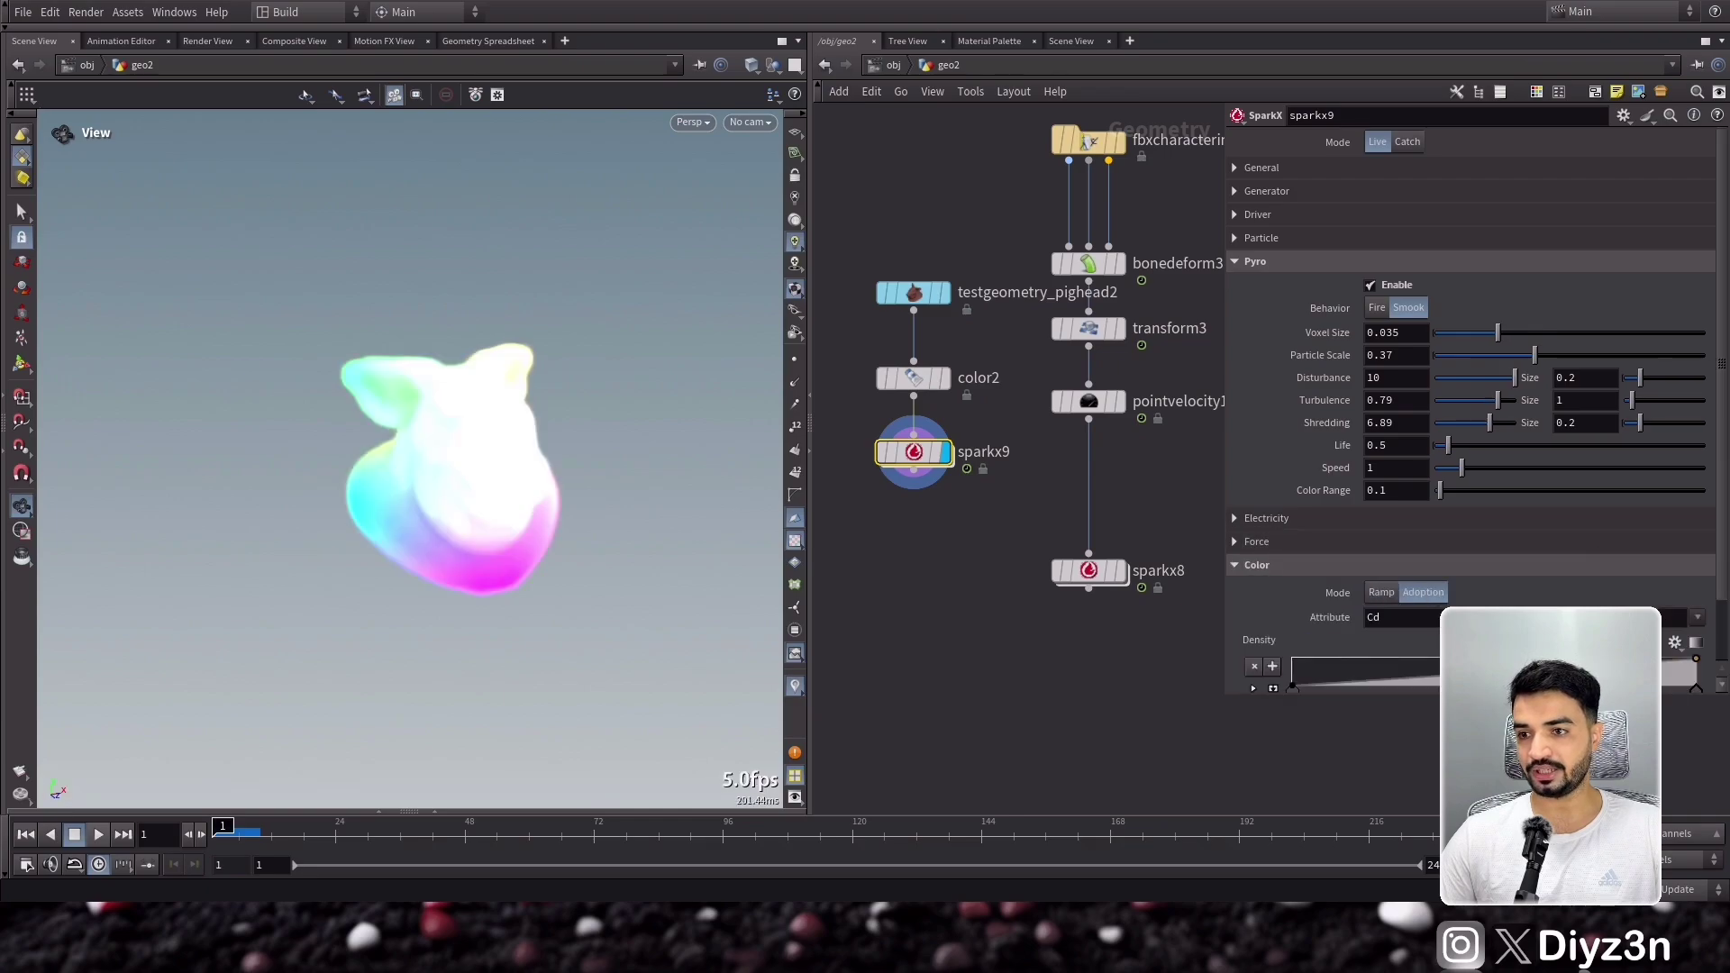
pyautogui.scroll(-2, 1370, 553)
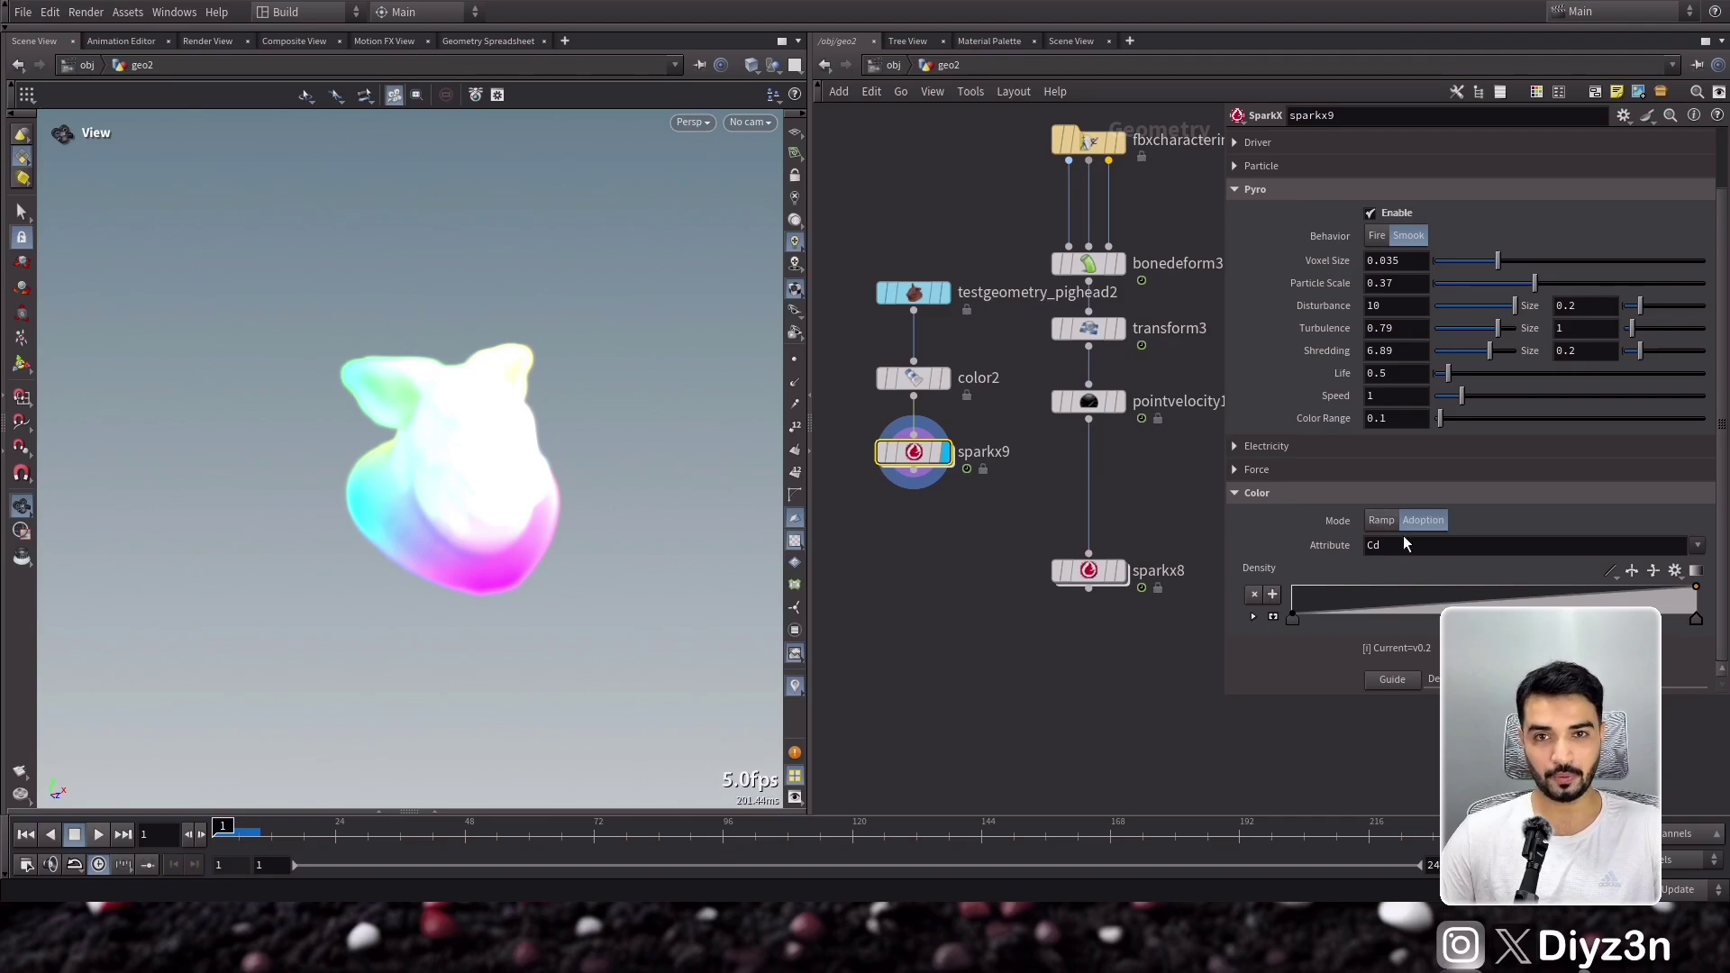
pyautogui.moveTo(429, 479); pyautogui.dragTo(451, 471)
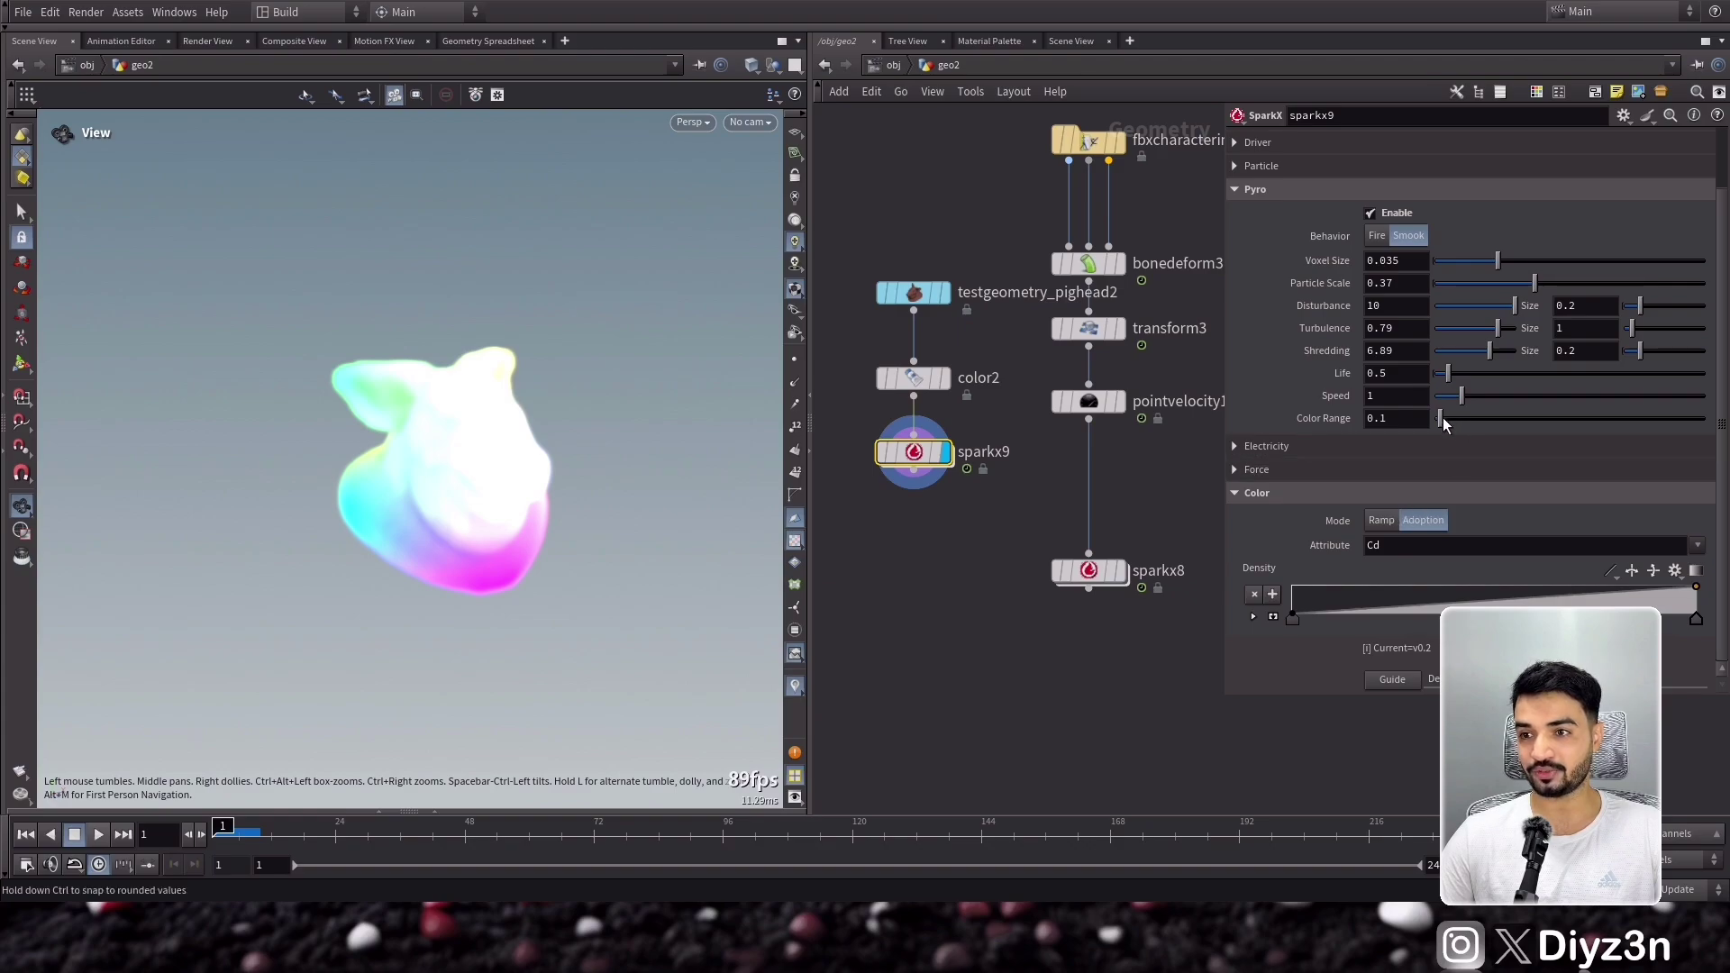
# - Set the pig head SparkX node's Pyro Color Range to 0.37, play the smoke simulation and rewind to frame 1
pyautogui.moveTo(1442, 418); pyautogui.dragTo(1454, 418)
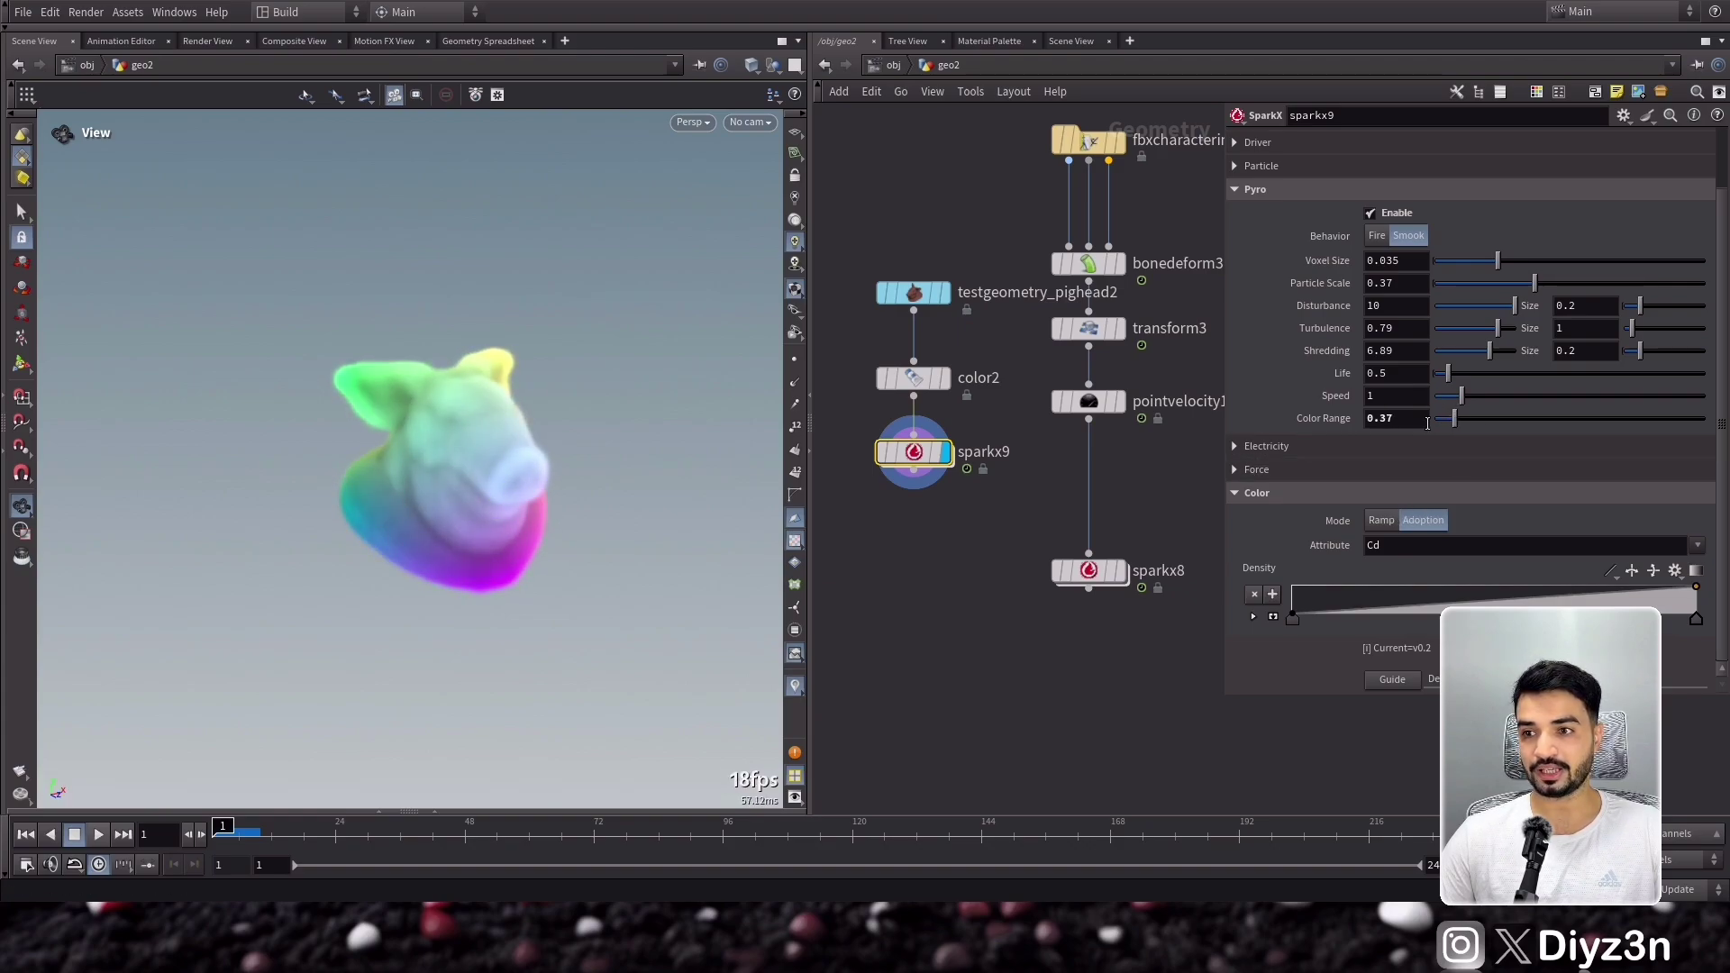
pyautogui.click(100, 834)
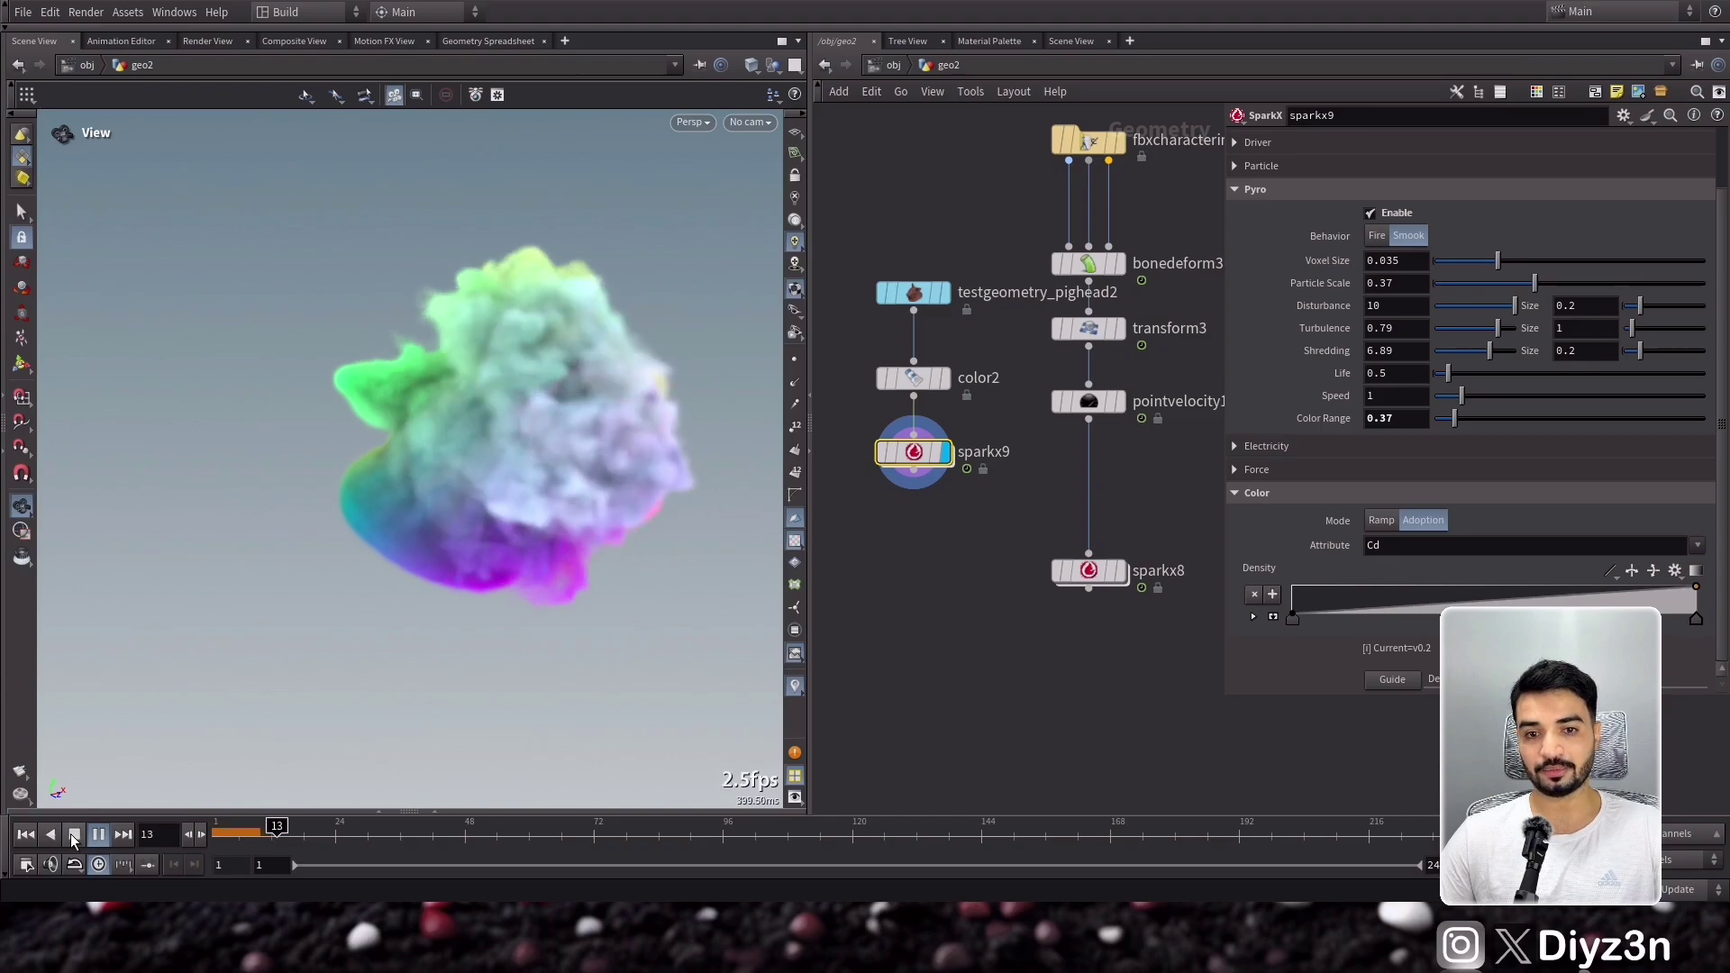
pyautogui.click(74, 834)
pyautogui.moveTo(375, 527); pyautogui.dragTo(404, 360)
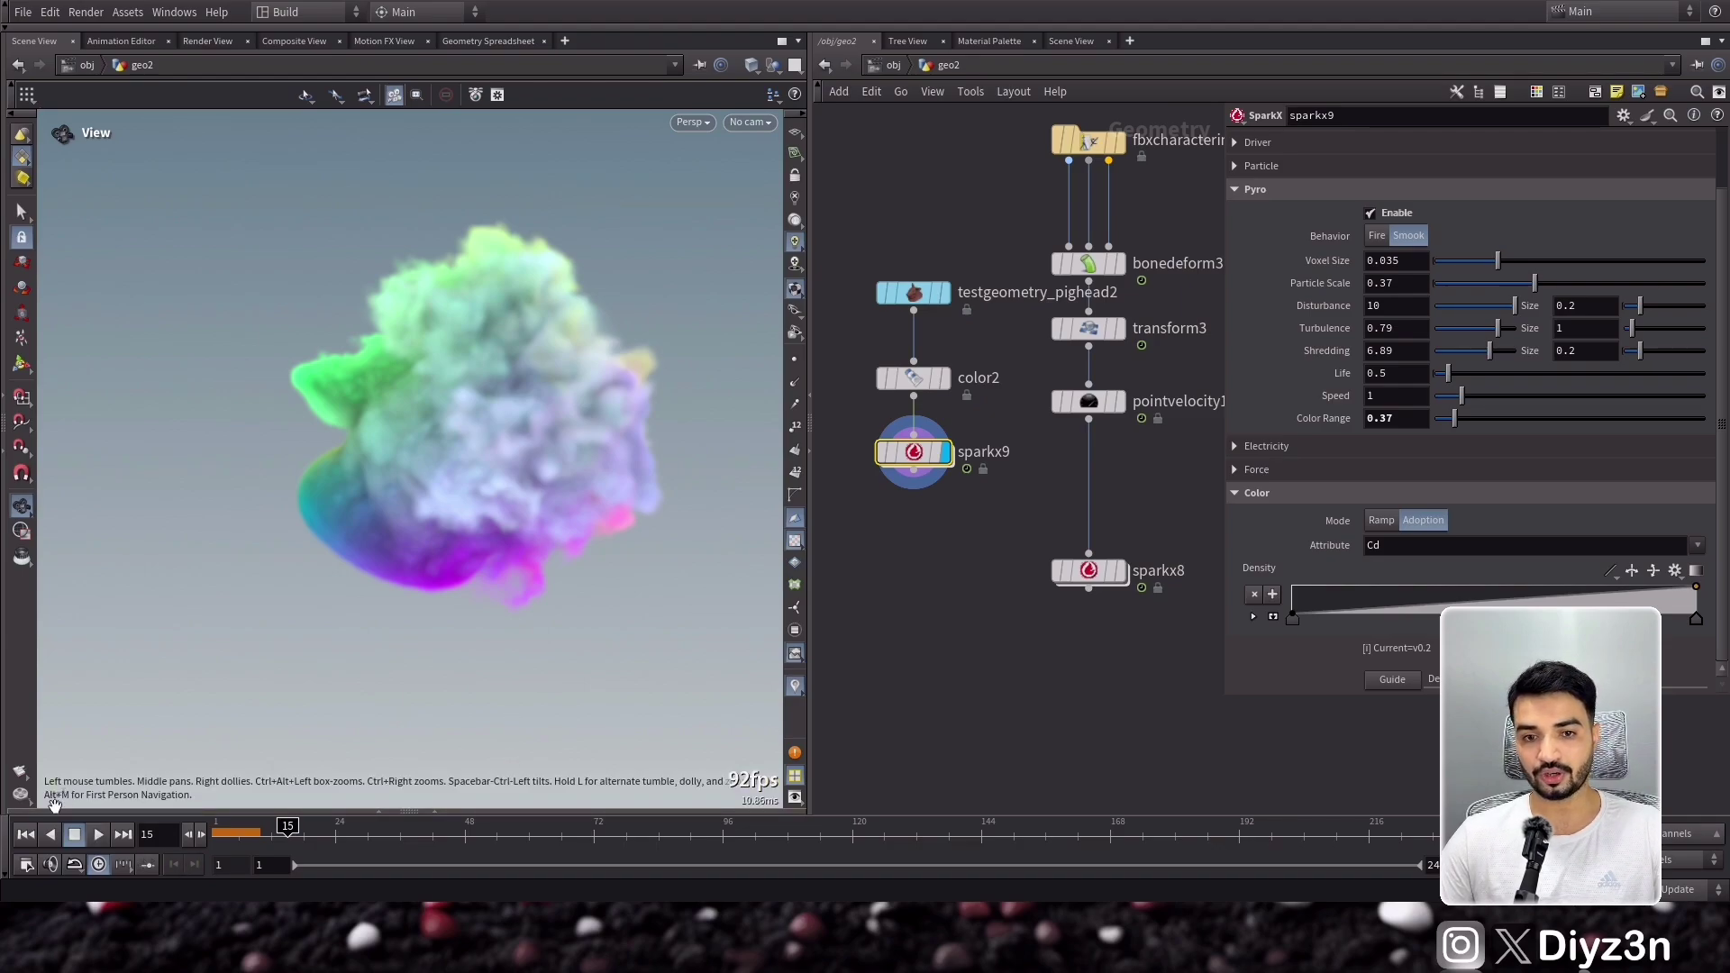
pyautogui.click(26, 834)
# - Set the Color Type of the pig head's Color node to Random
pyautogui.click(908, 381)
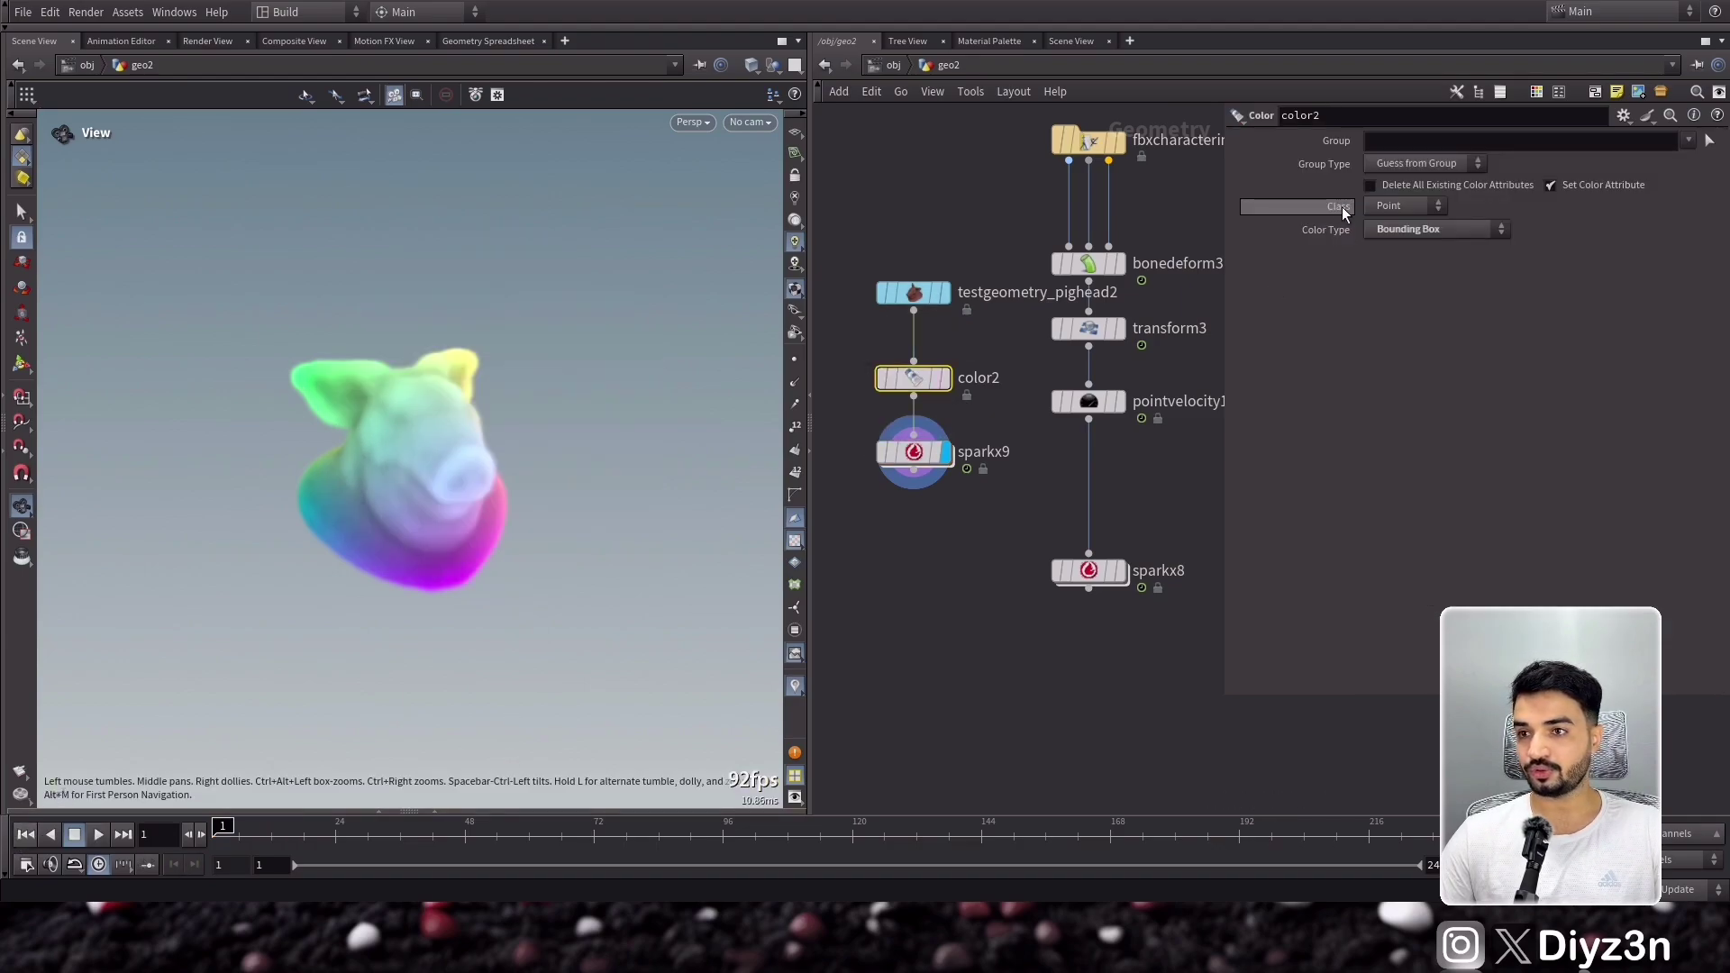
pyautogui.click(1437, 229)
pyautogui.click(1408, 283)
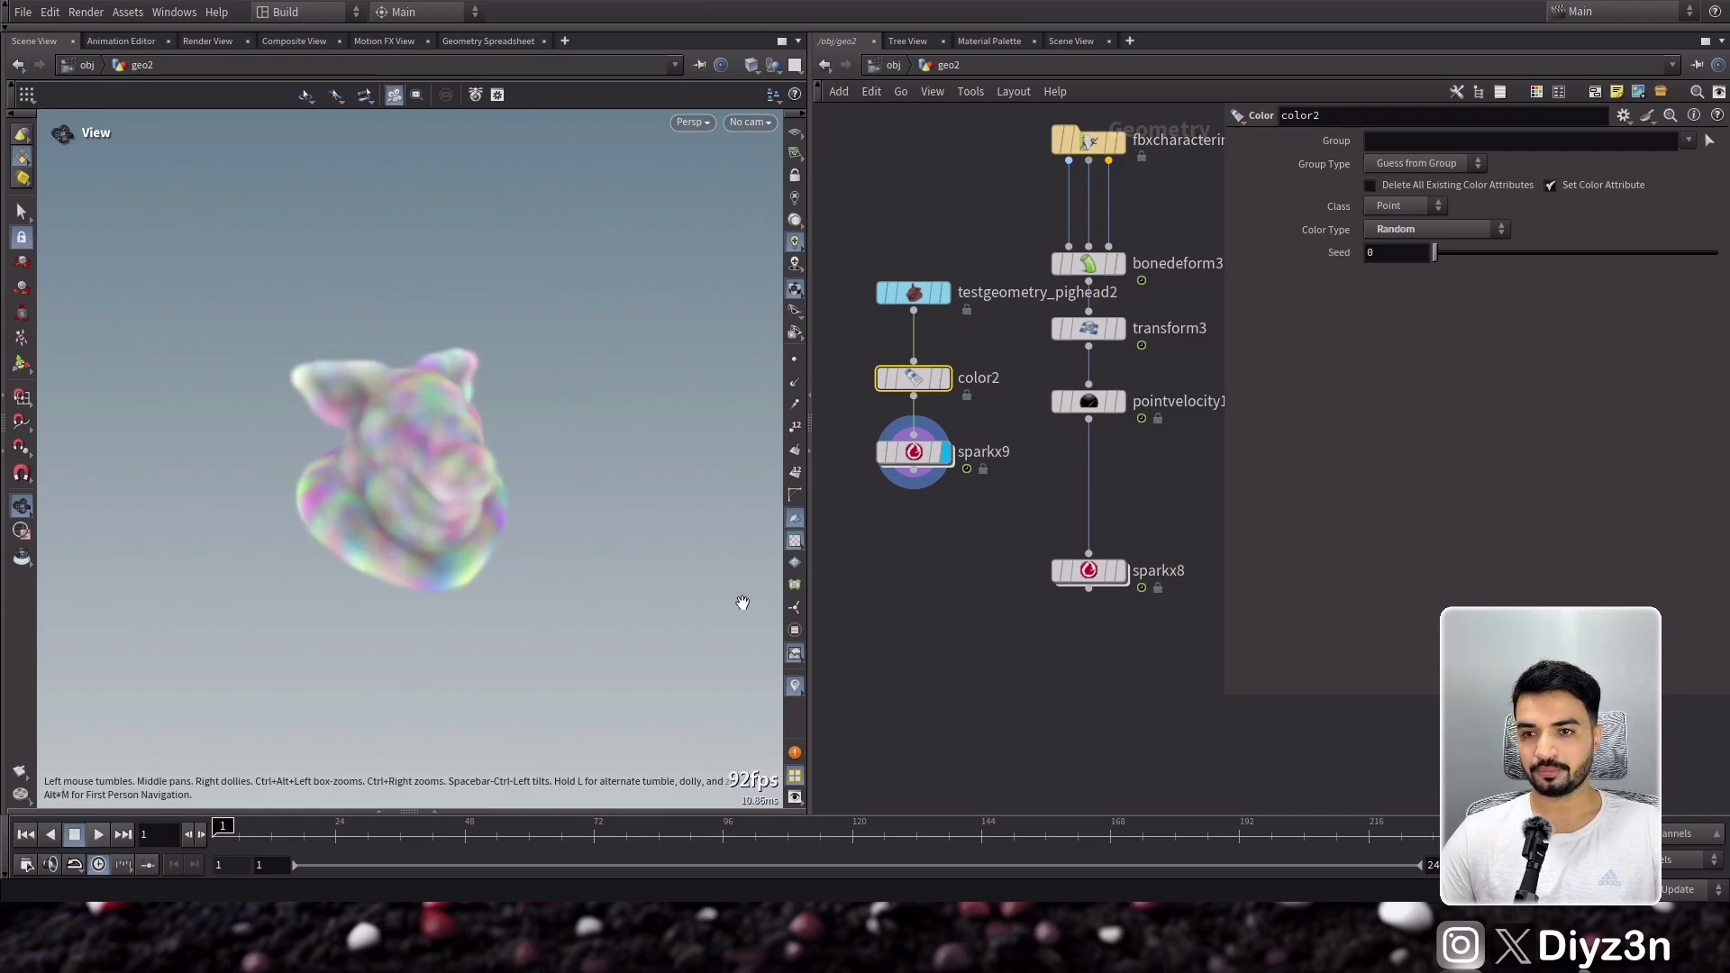
# - Rewind the pig head simulation to the first frame and set its SparkX node's Pyro behavior to Smoke
pyautogui.click(914, 453)
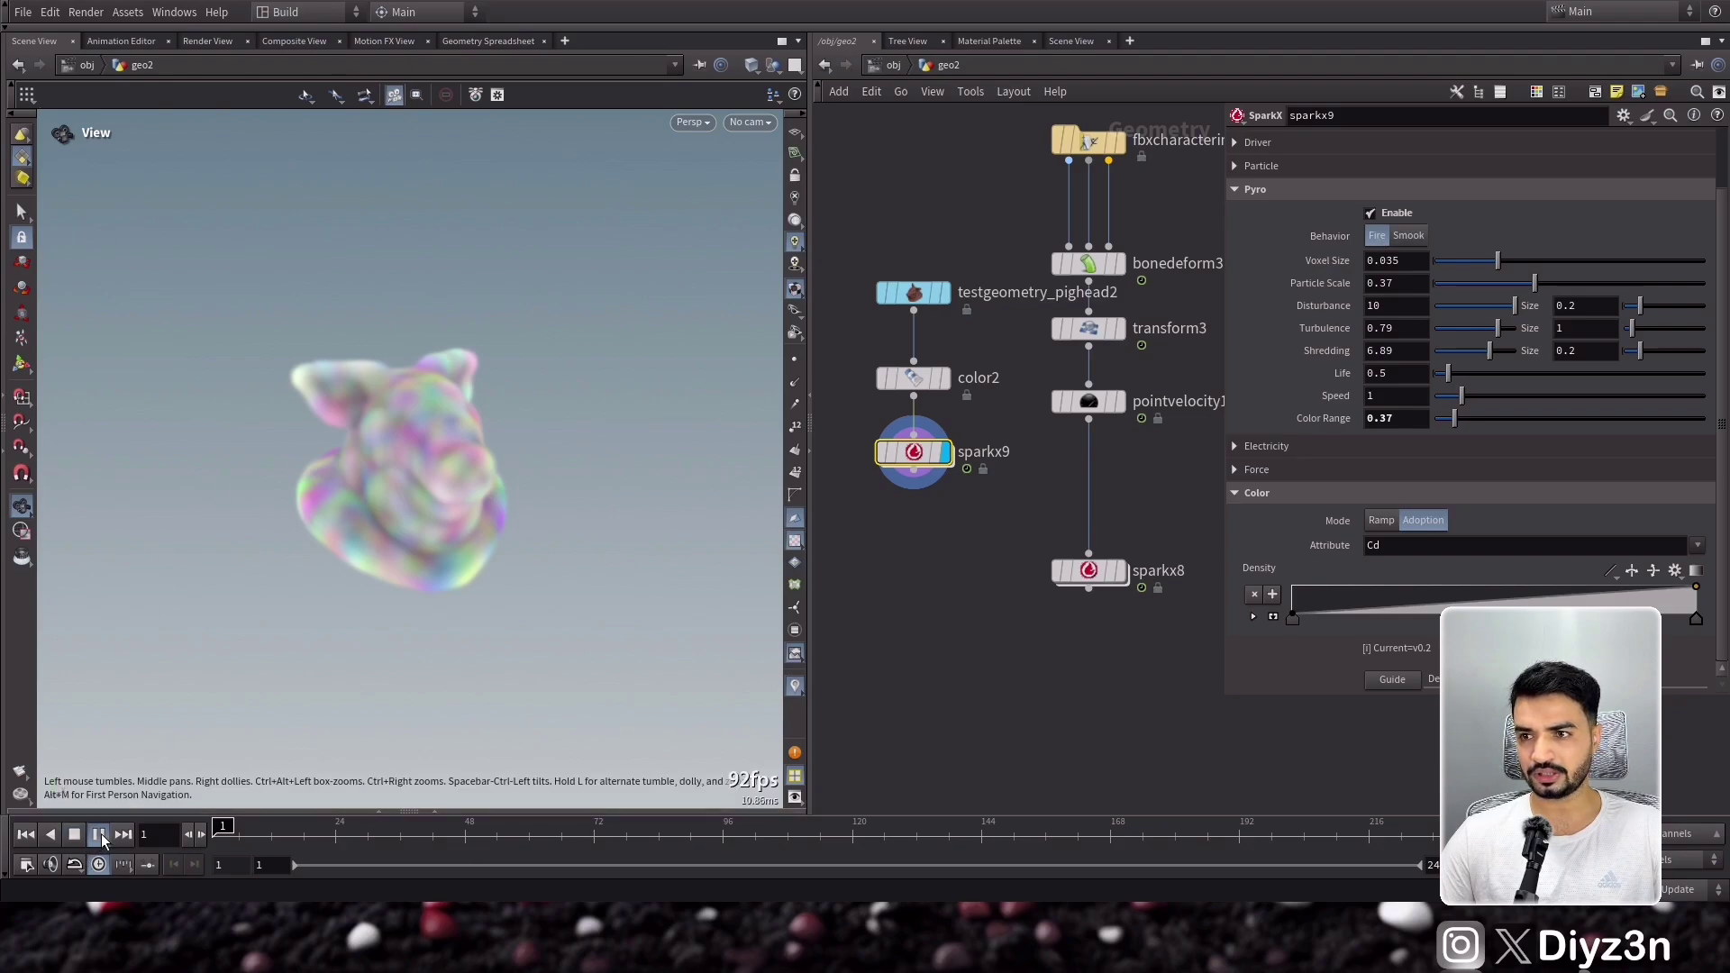
pyautogui.click(27, 841)
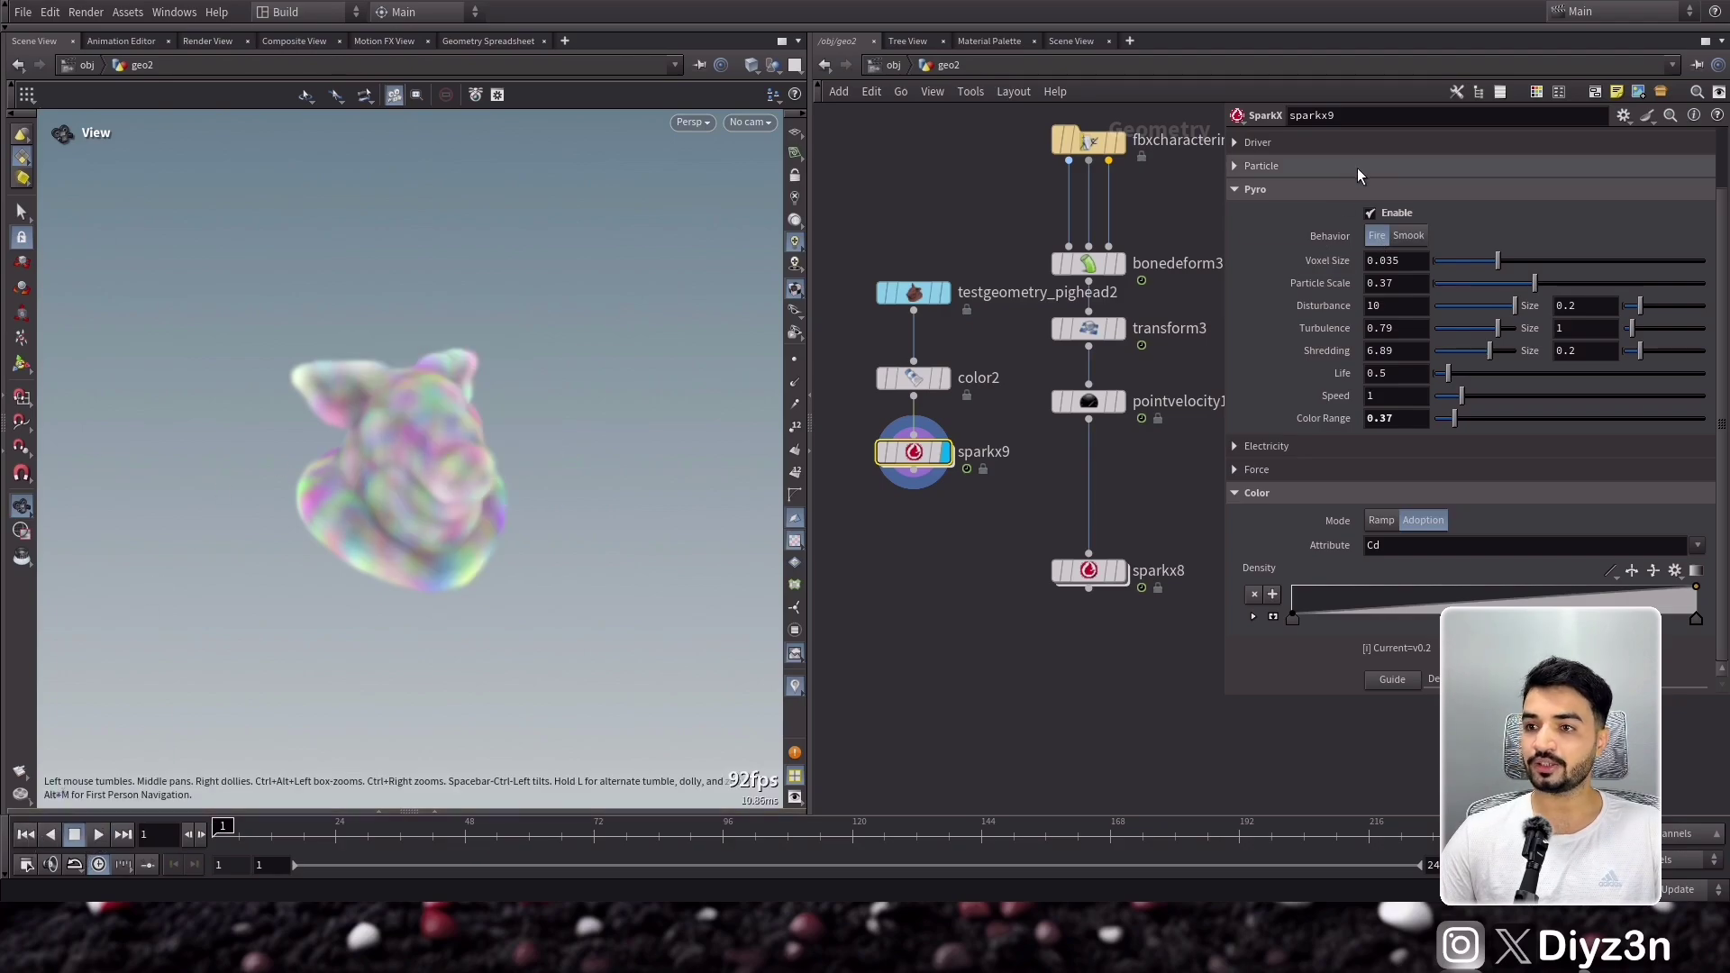
pyautogui.click(1398, 236)
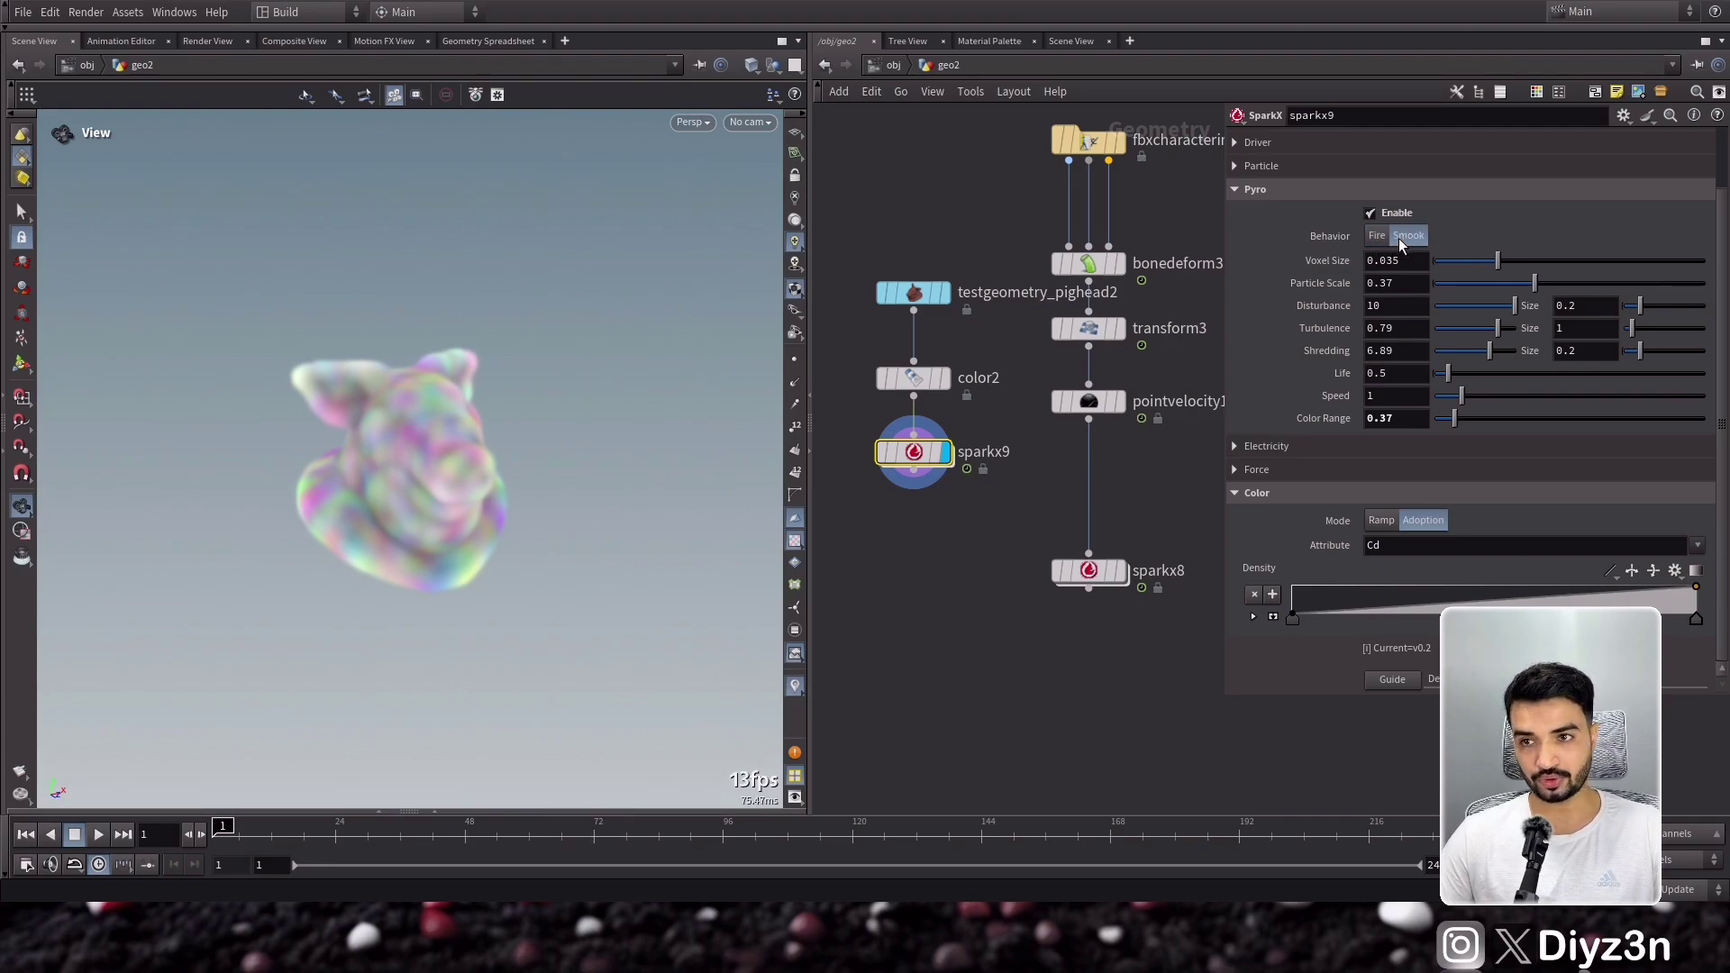
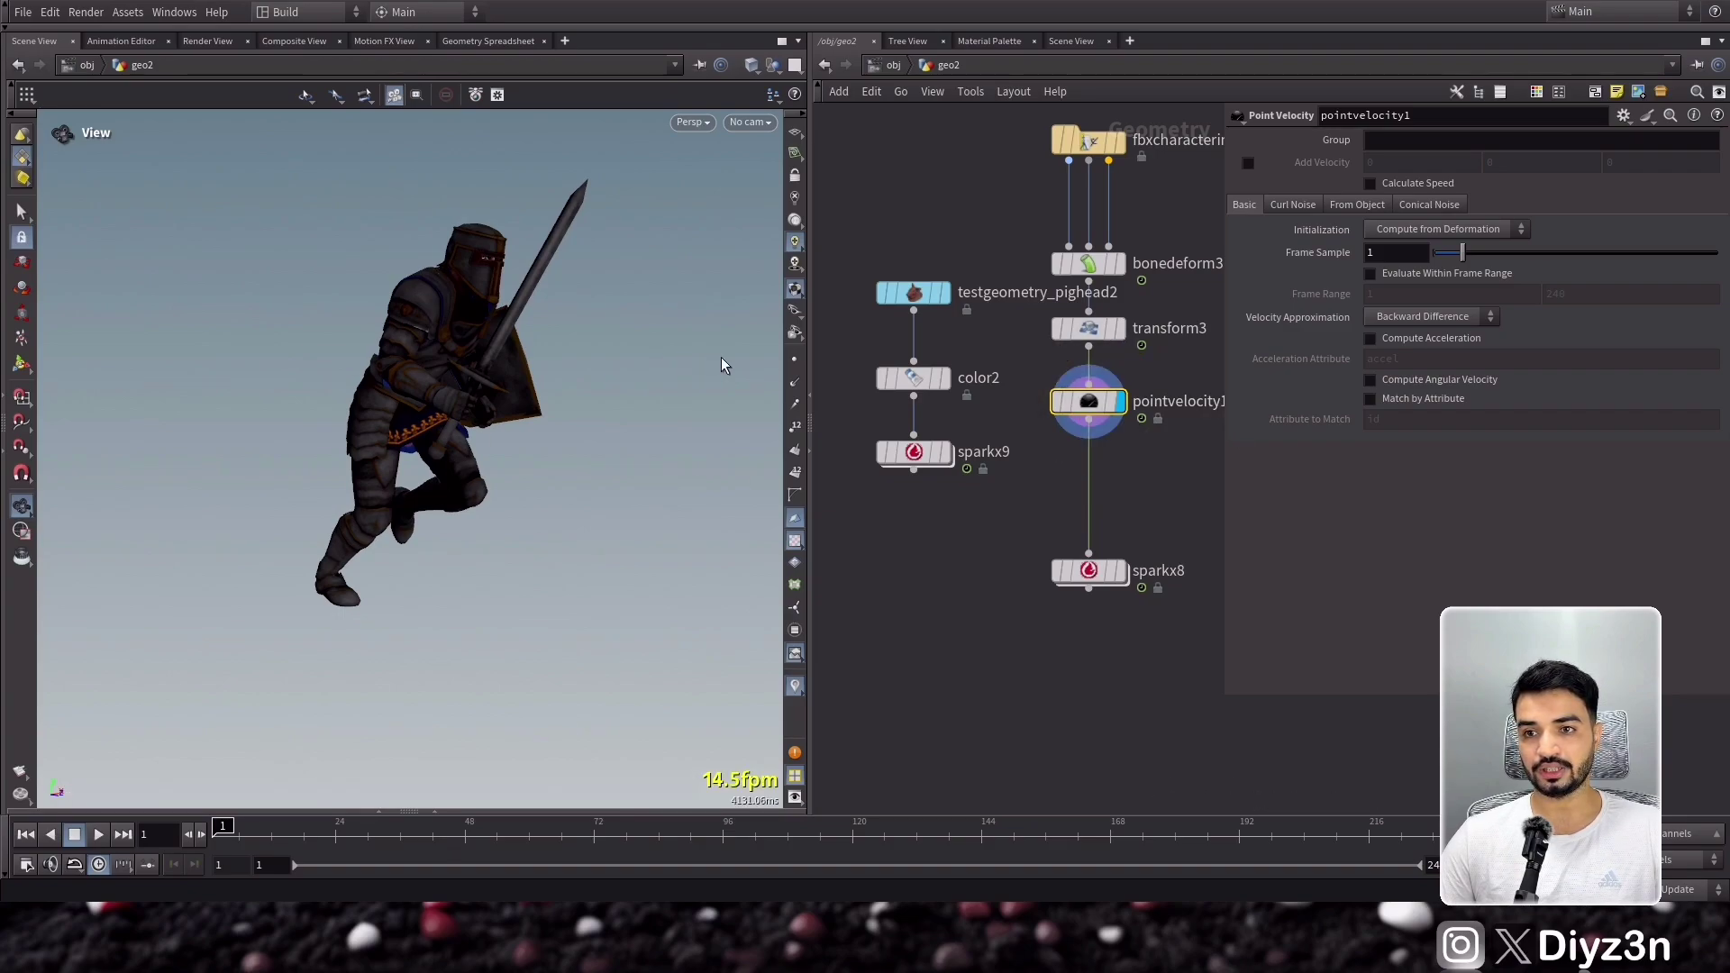
# - Insert an Attribute Delete node below the knight's Point Velocity node, display it and delete the shop_materialpath primitive and varmap detail attributes
pyautogui.moveTo(456, 372); pyautogui.dragTo(456, 408)
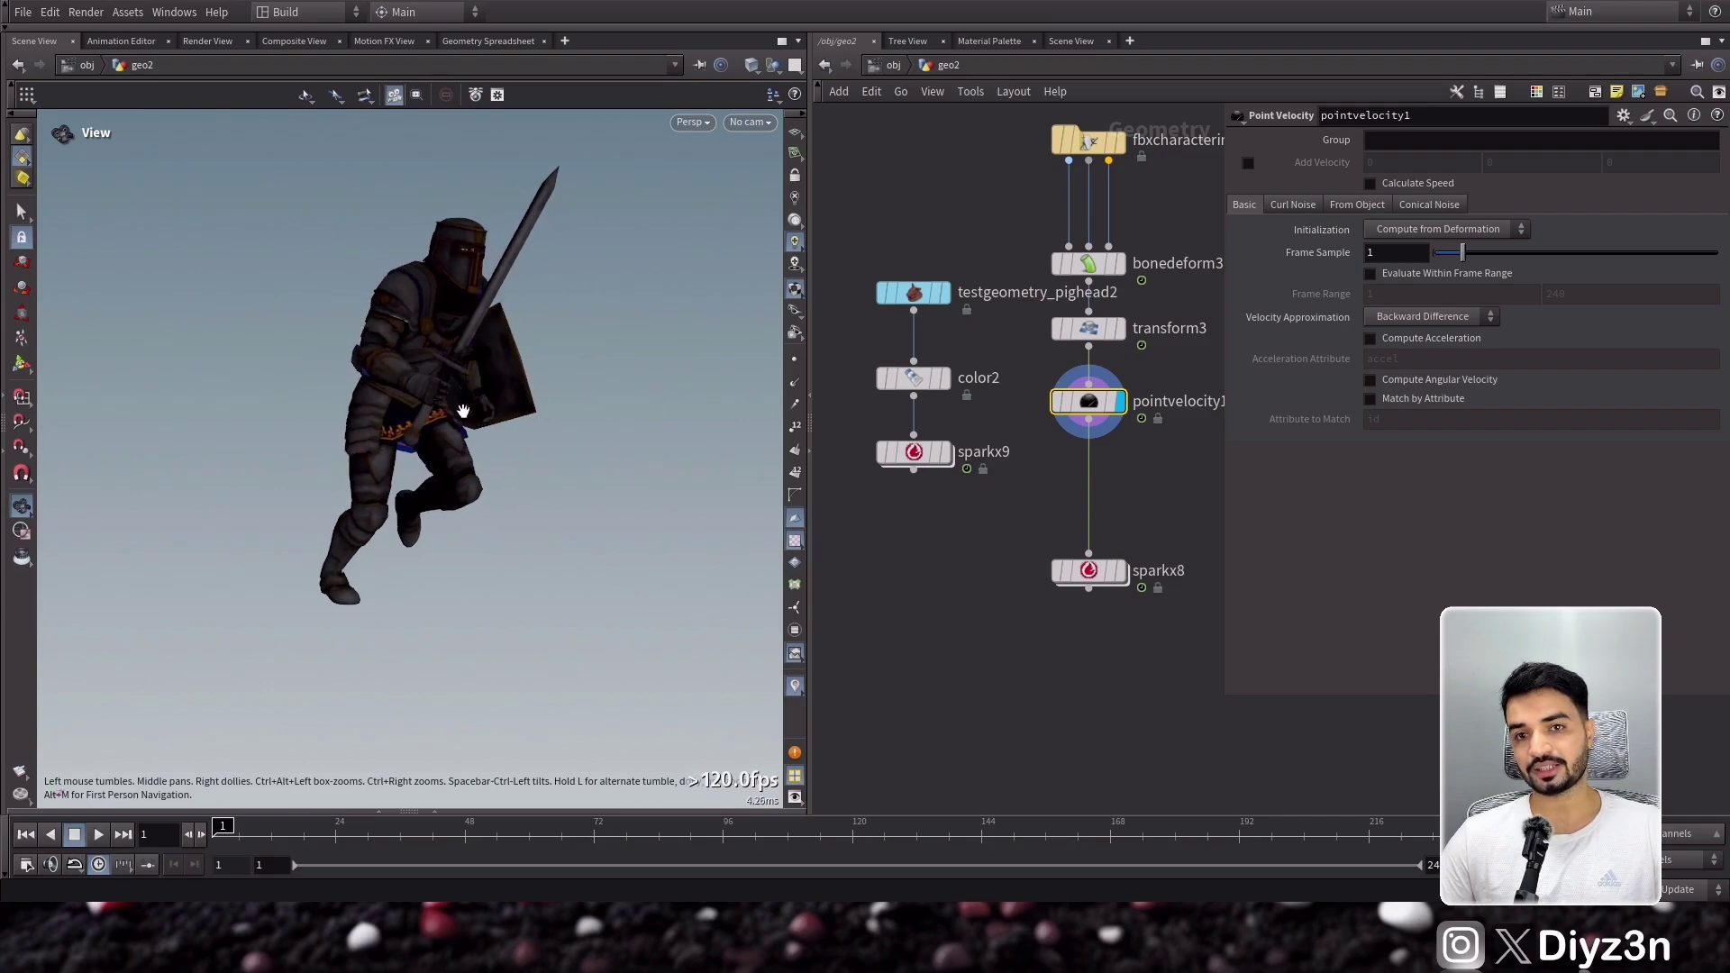
pyautogui.moveTo(992, 517); pyautogui.dragTo(935, 498, button='middle')
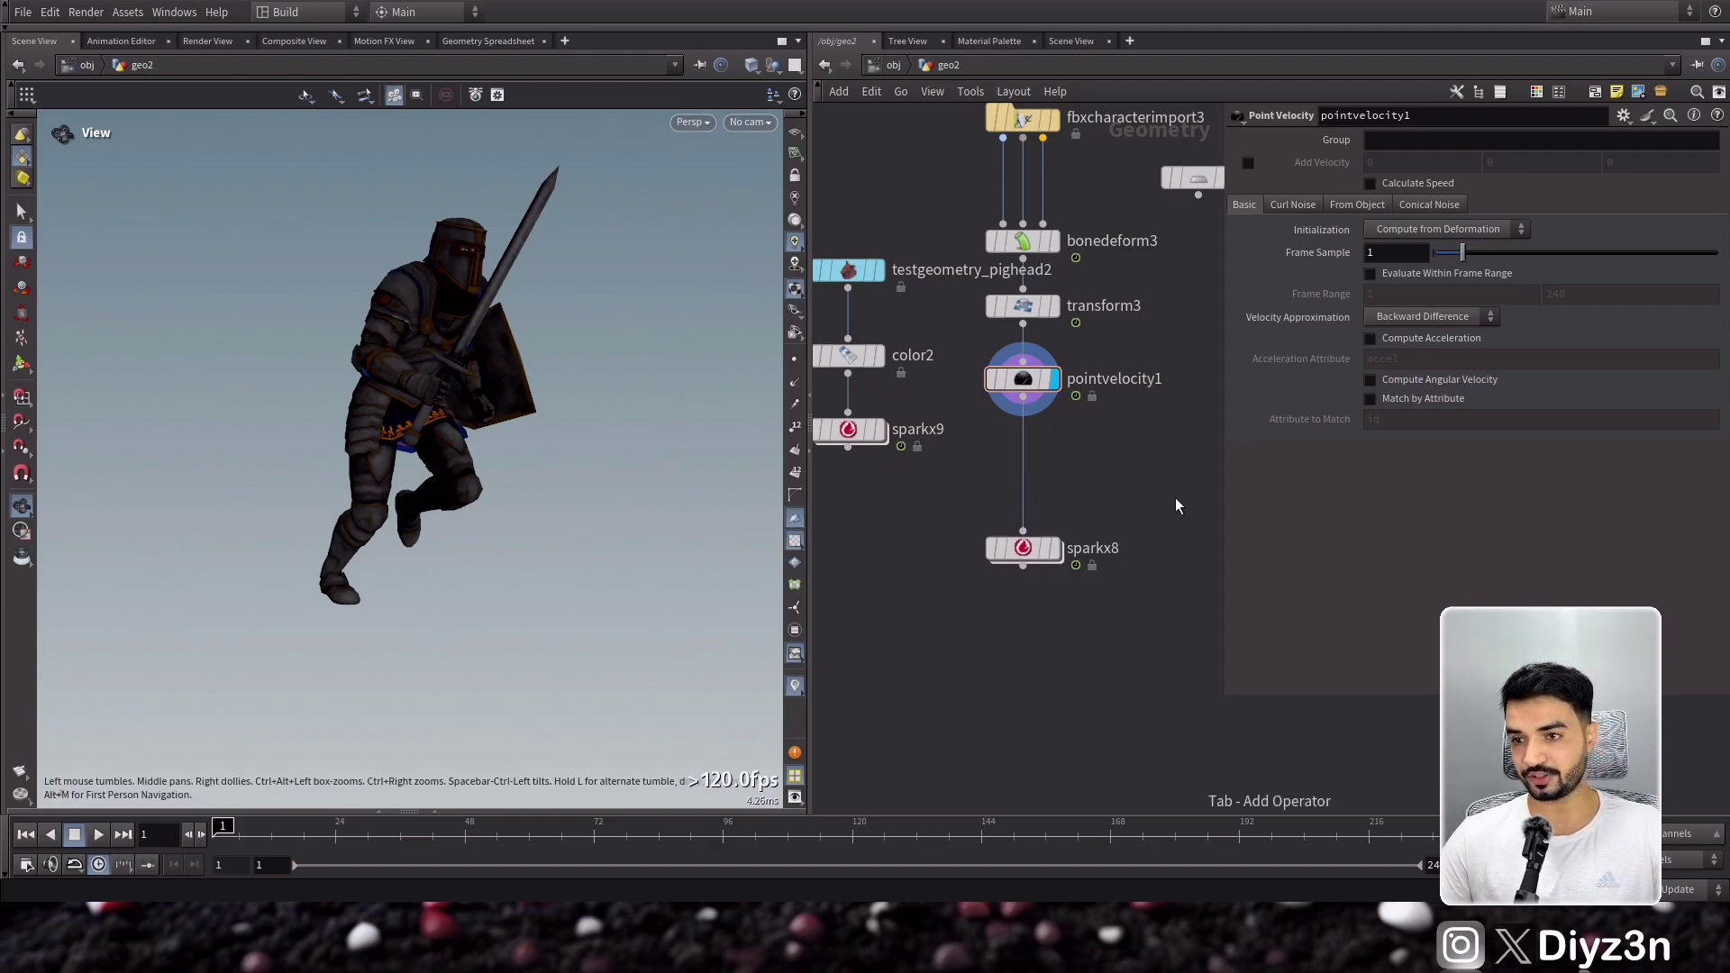
pyautogui.click(1020, 441)
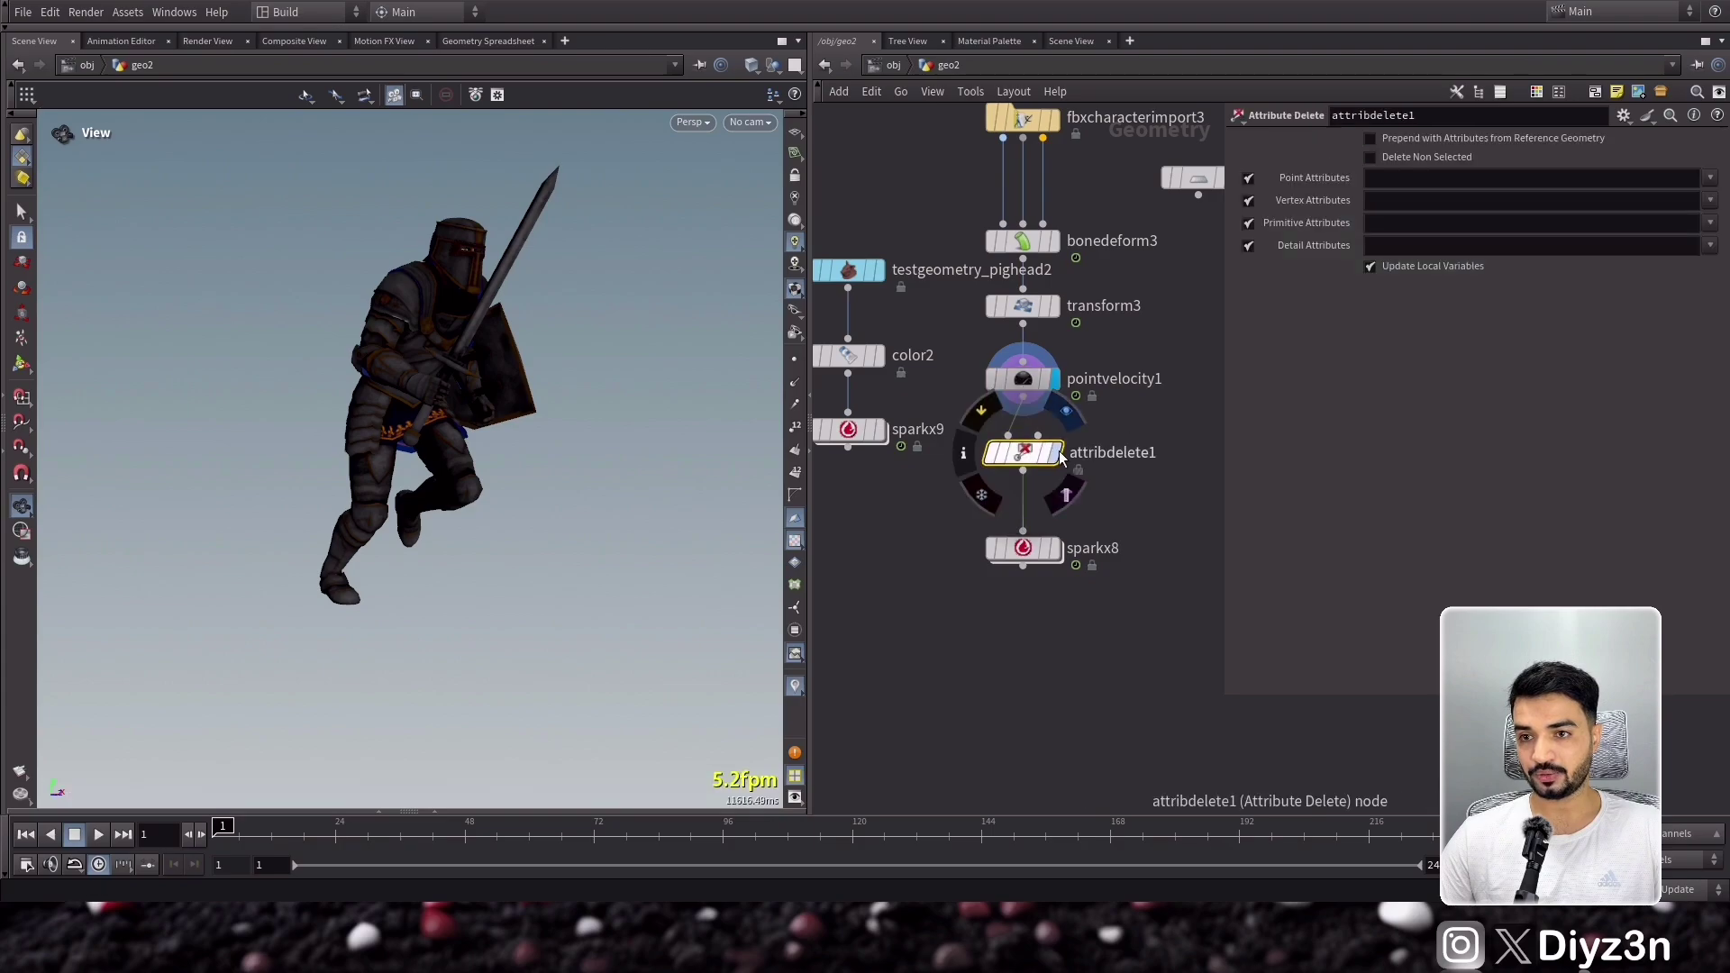
pyautogui.click(1711, 222)
pyautogui.click(1706, 243)
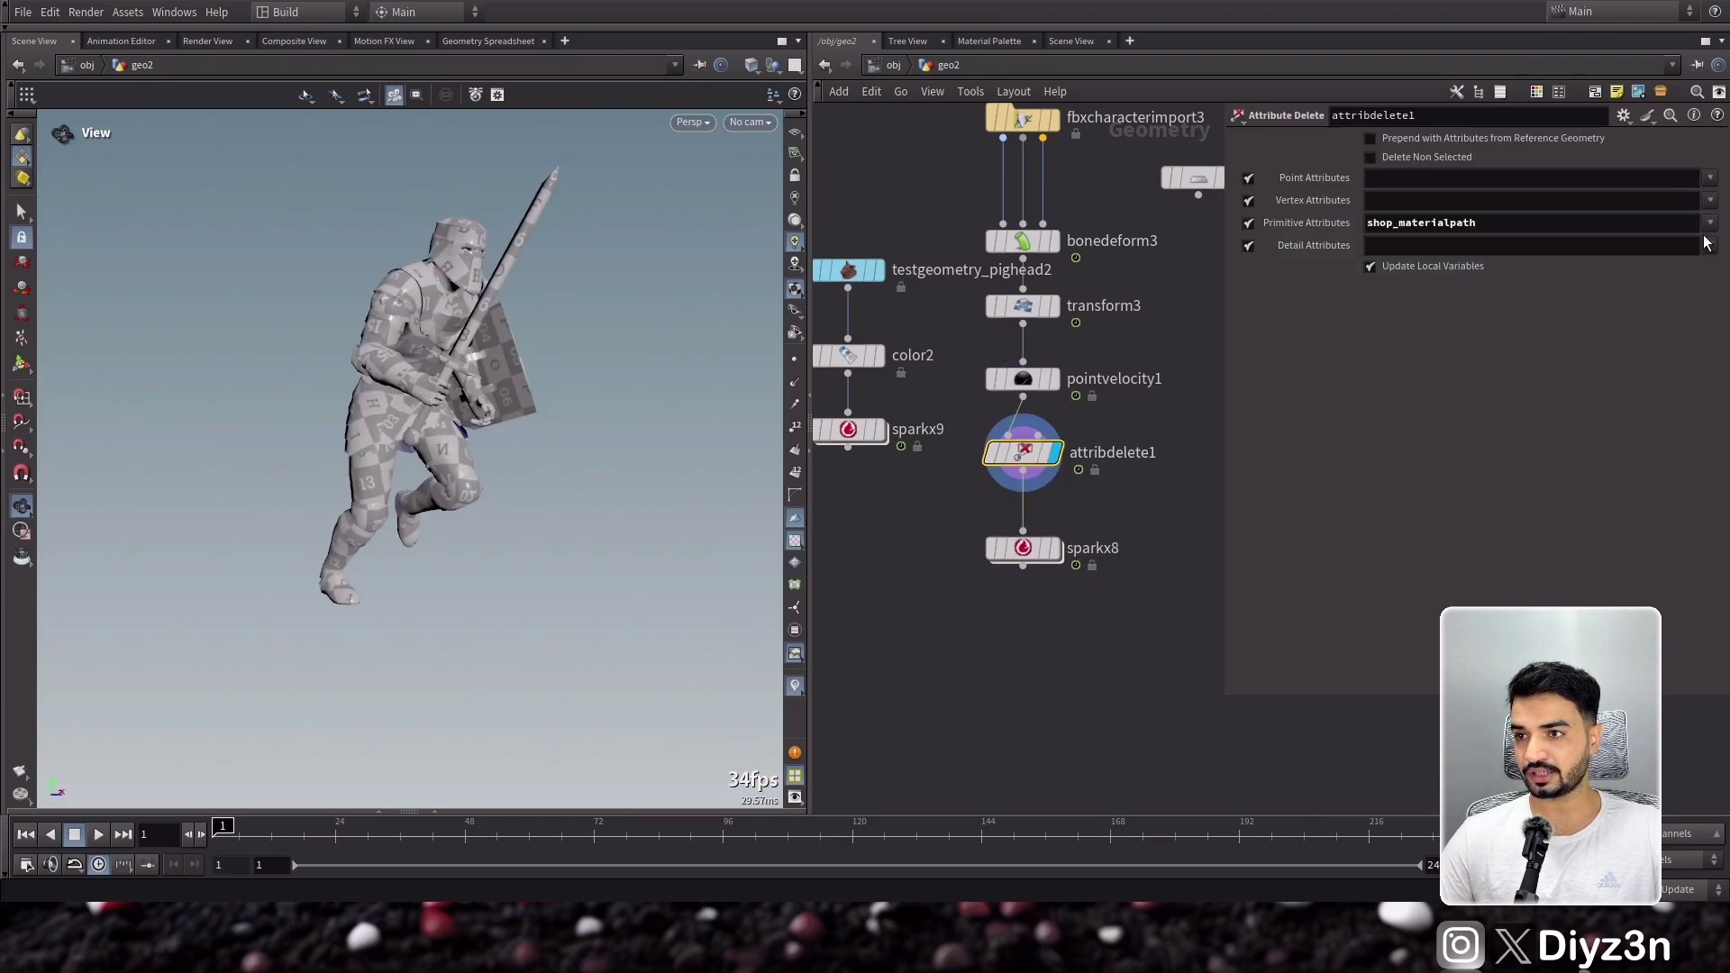
pyautogui.moveTo(427, 370)
pyautogui.mouseDown()
pyautogui.moveTo(371, 378)
pyautogui.moveTo(425, 373)
pyautogui.mouseUp()
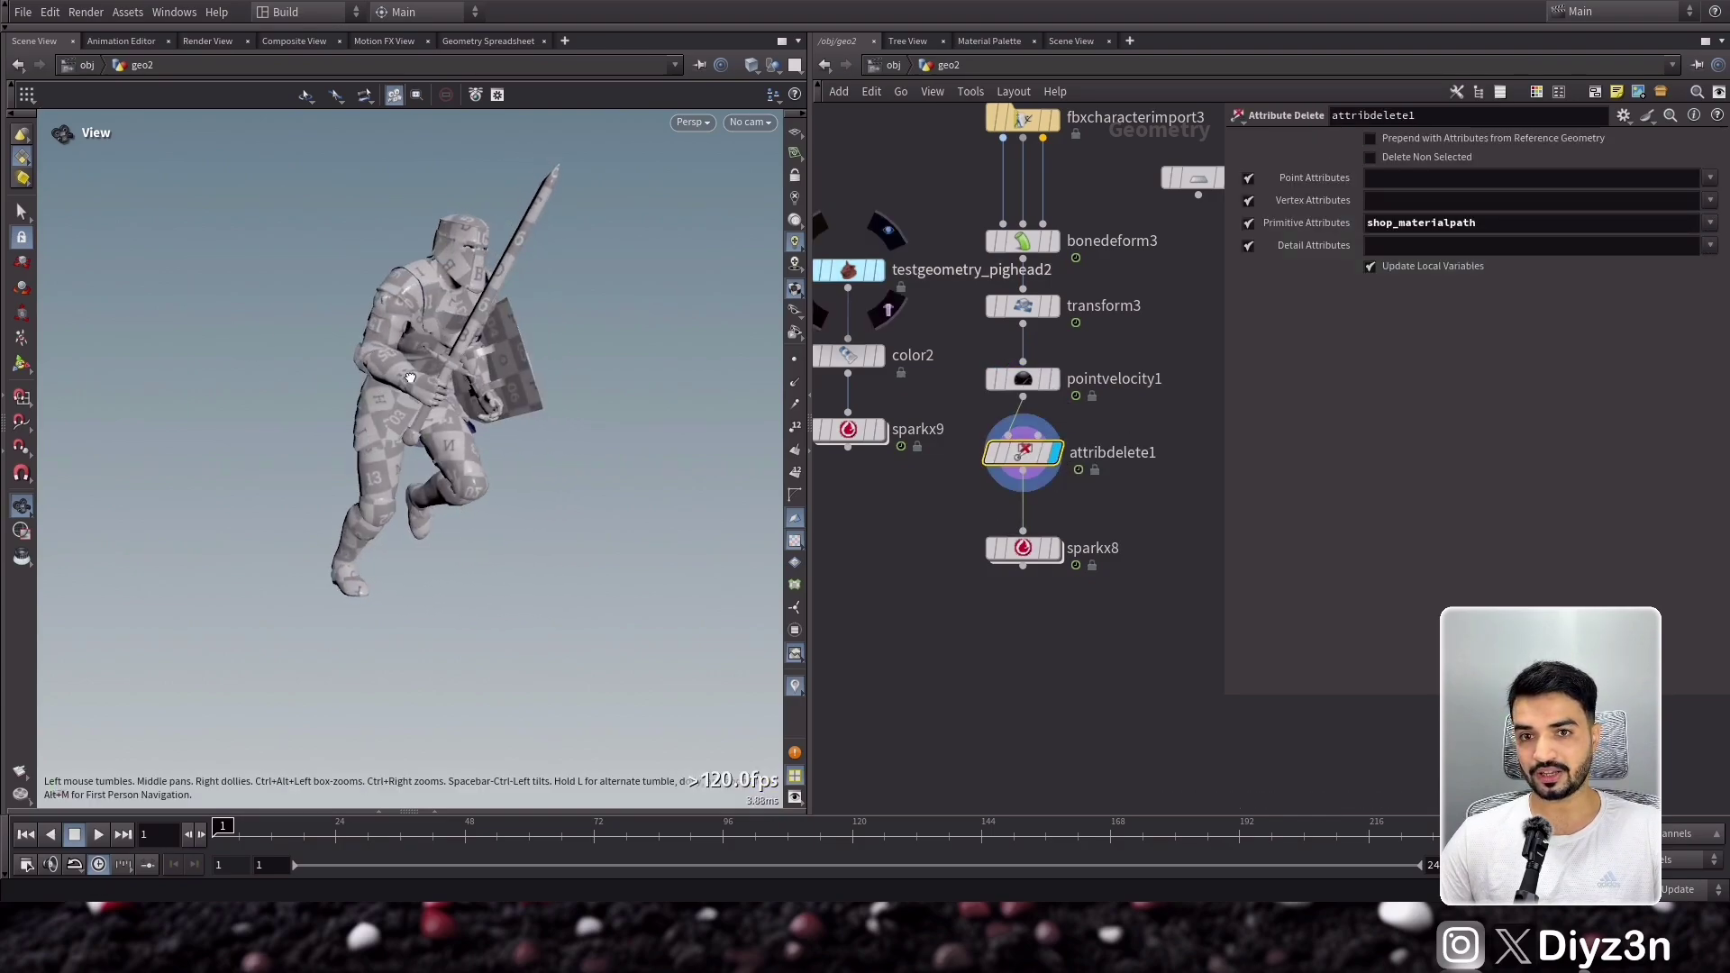
pyautogui.click(1696, 270)
# - Insert an Attribute from Map node between the Attribute Delete and SparkX nodes, display it and load the knight's texture file into Cd
pyautogui.moveTo(1028, 548); pyautogui.dragTo(1029, 634)
pyautogui.click(1052, 532)
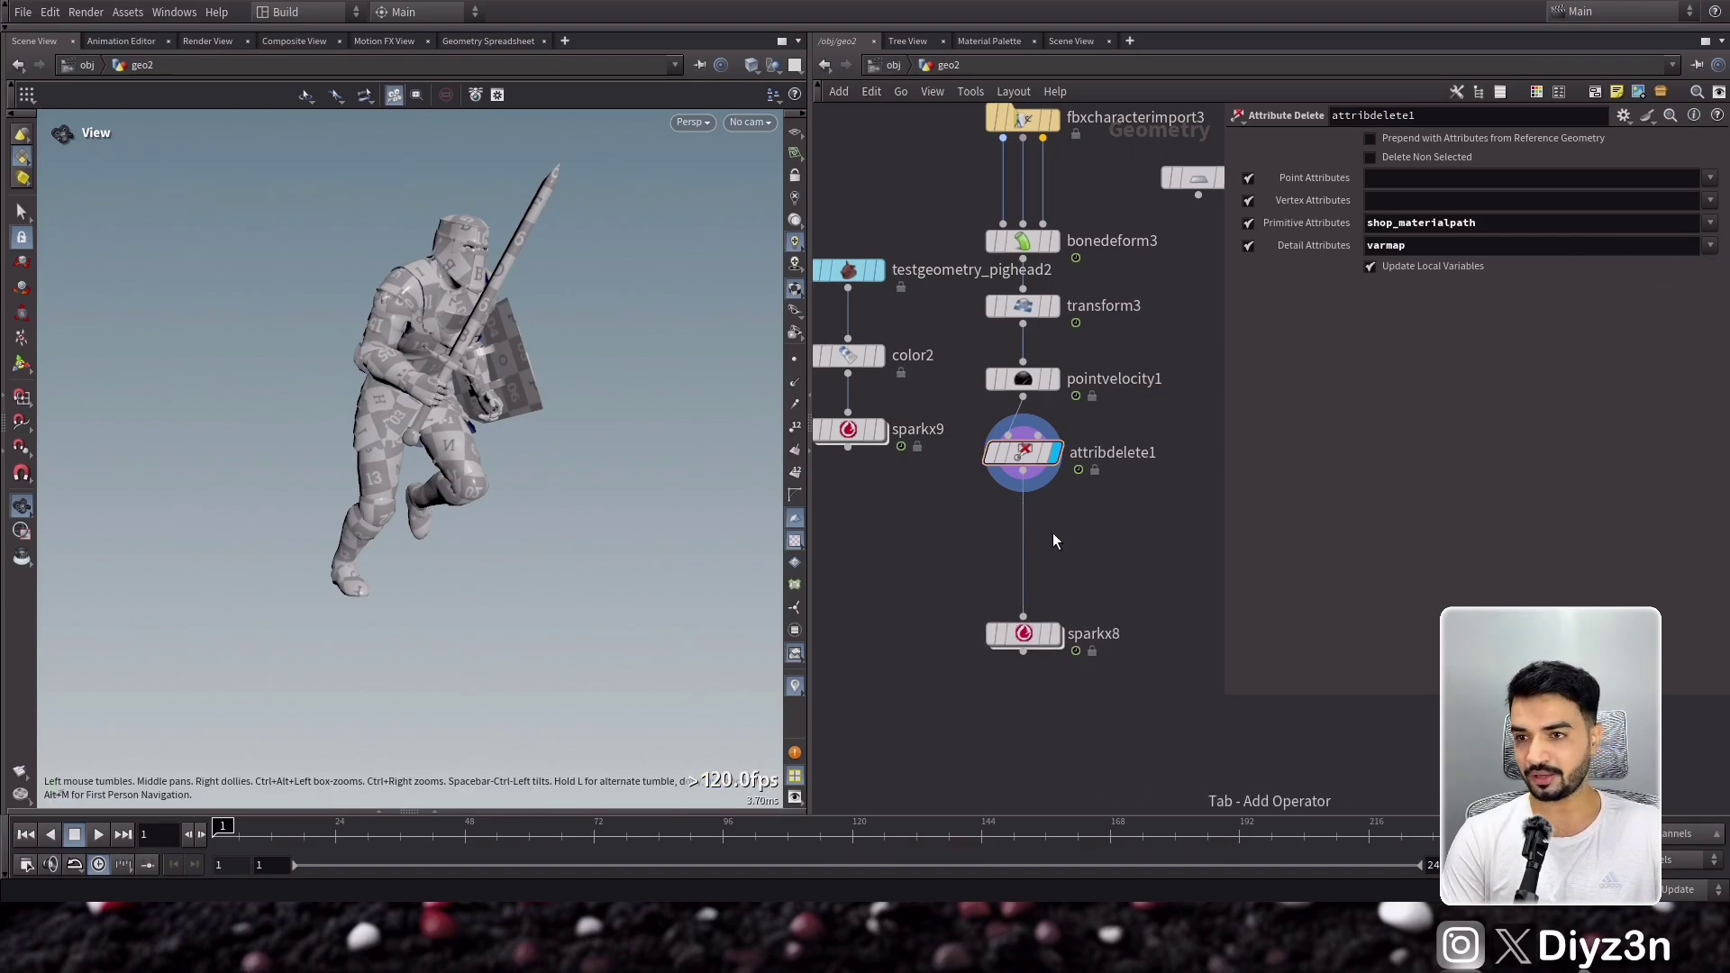
pyautogui.press('Tab')
pyautogui.press('Return')
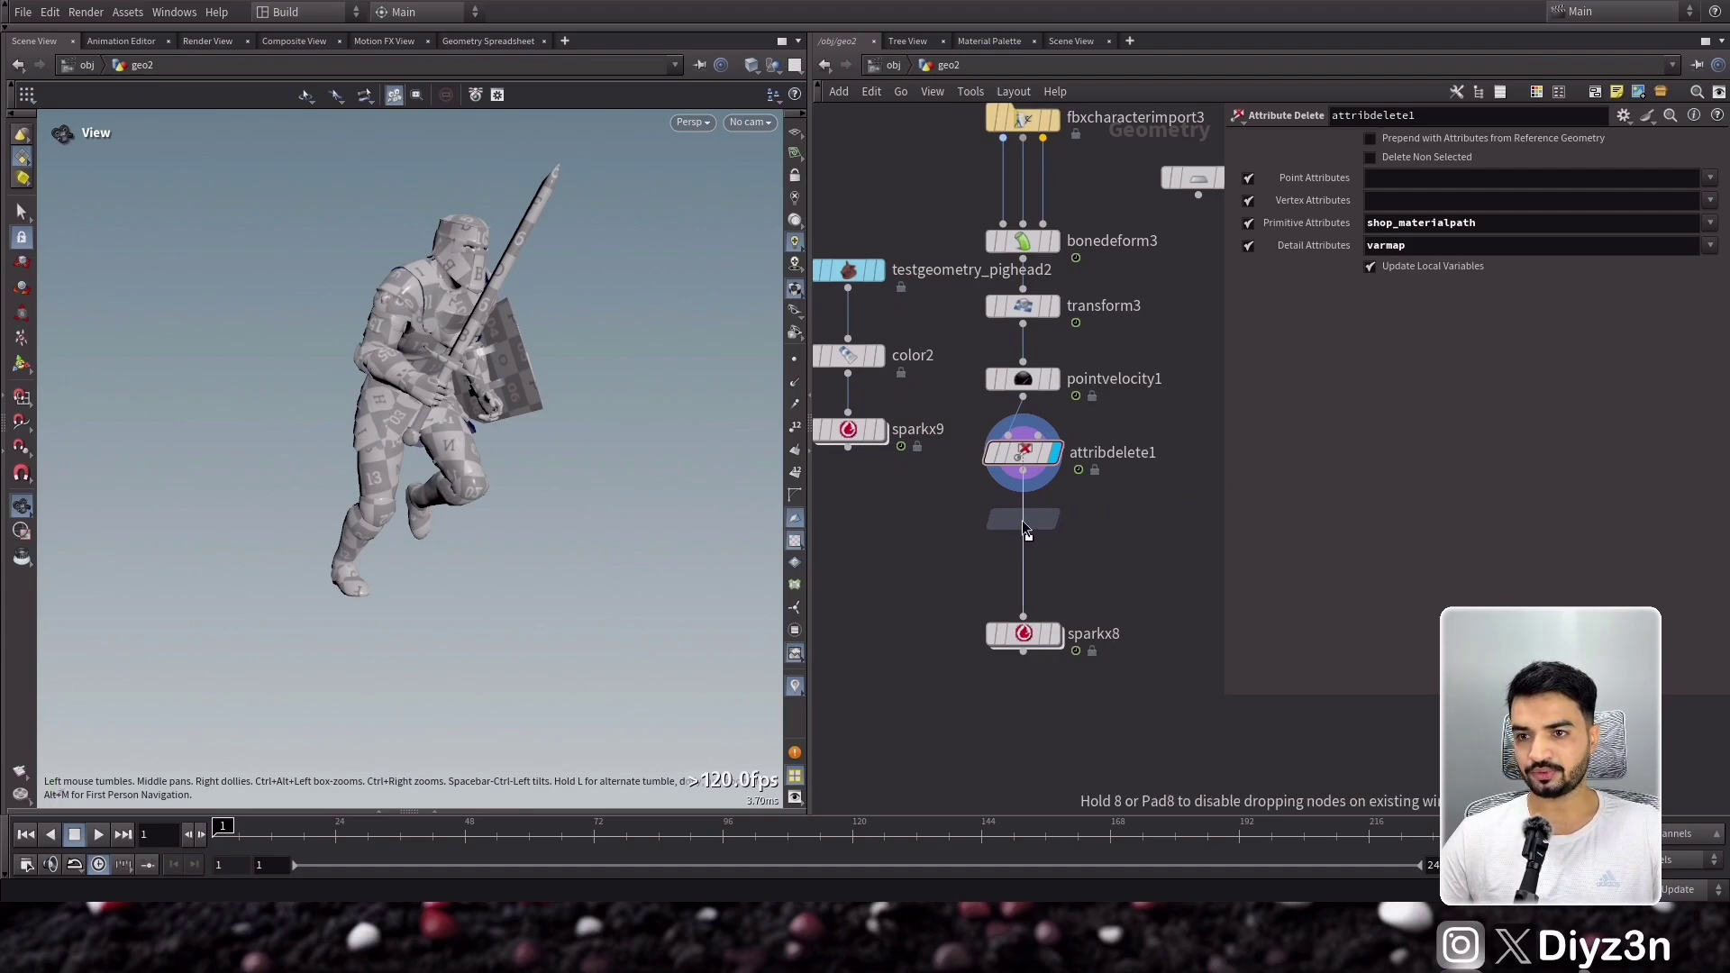
pyautogui.click(1026, 525)
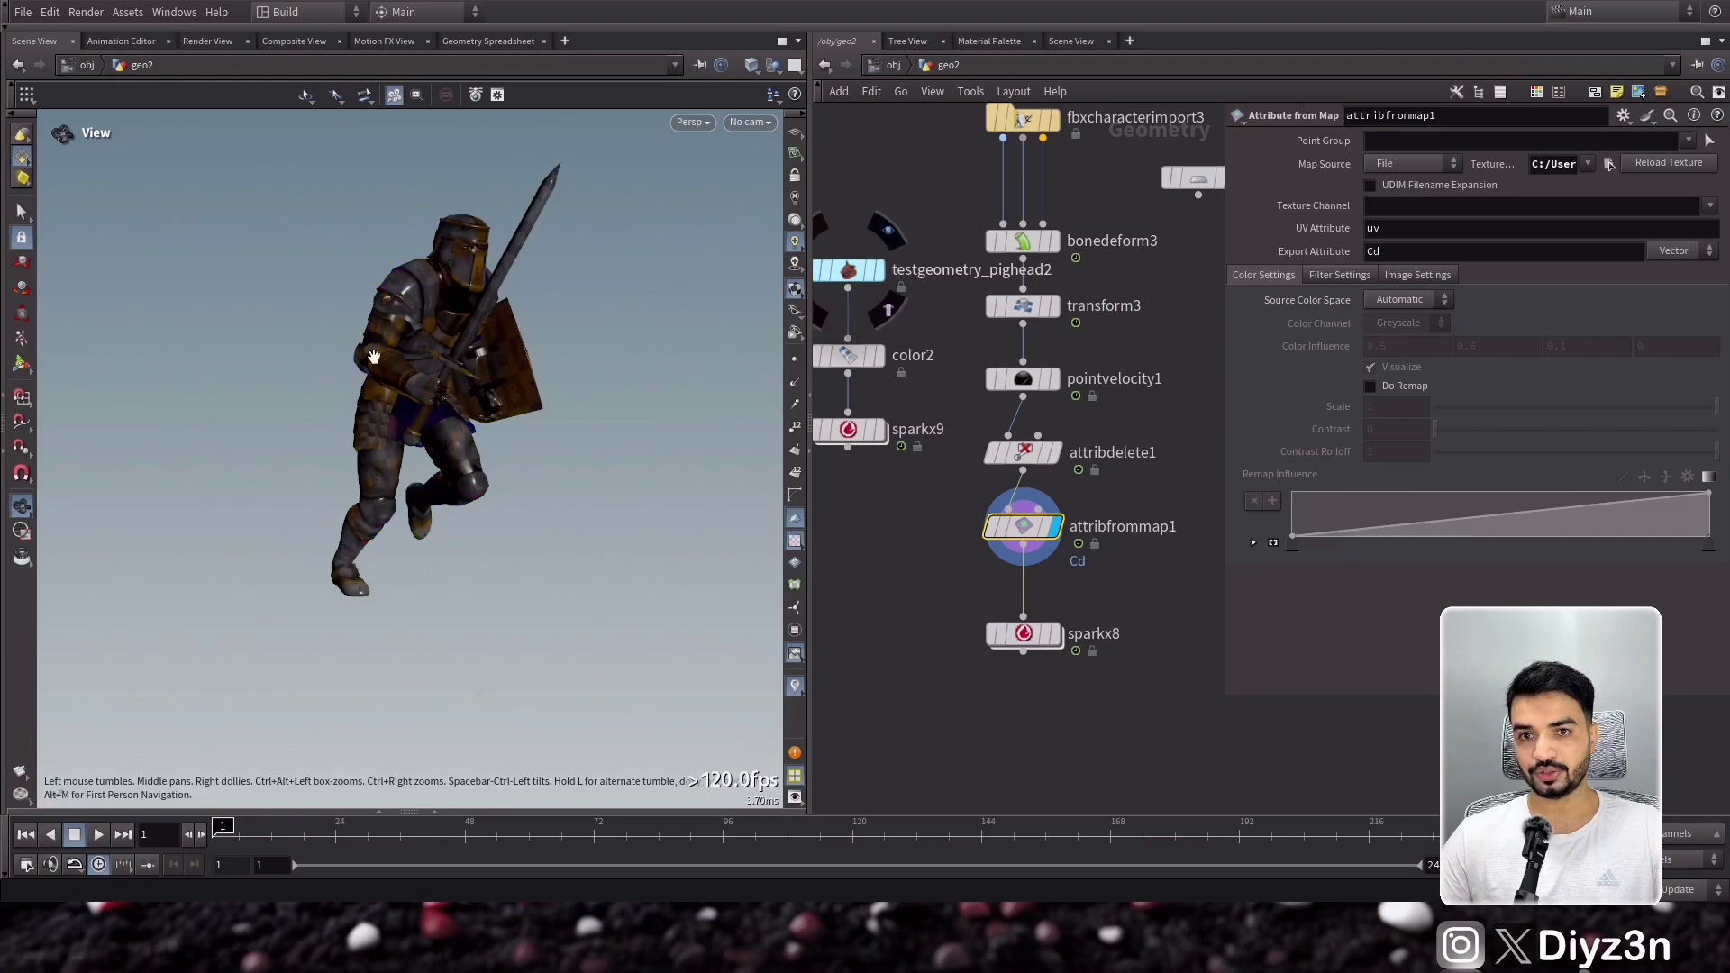
pyautogui.moveTo(396, 361); pyautogui.dragTo(577, 432)
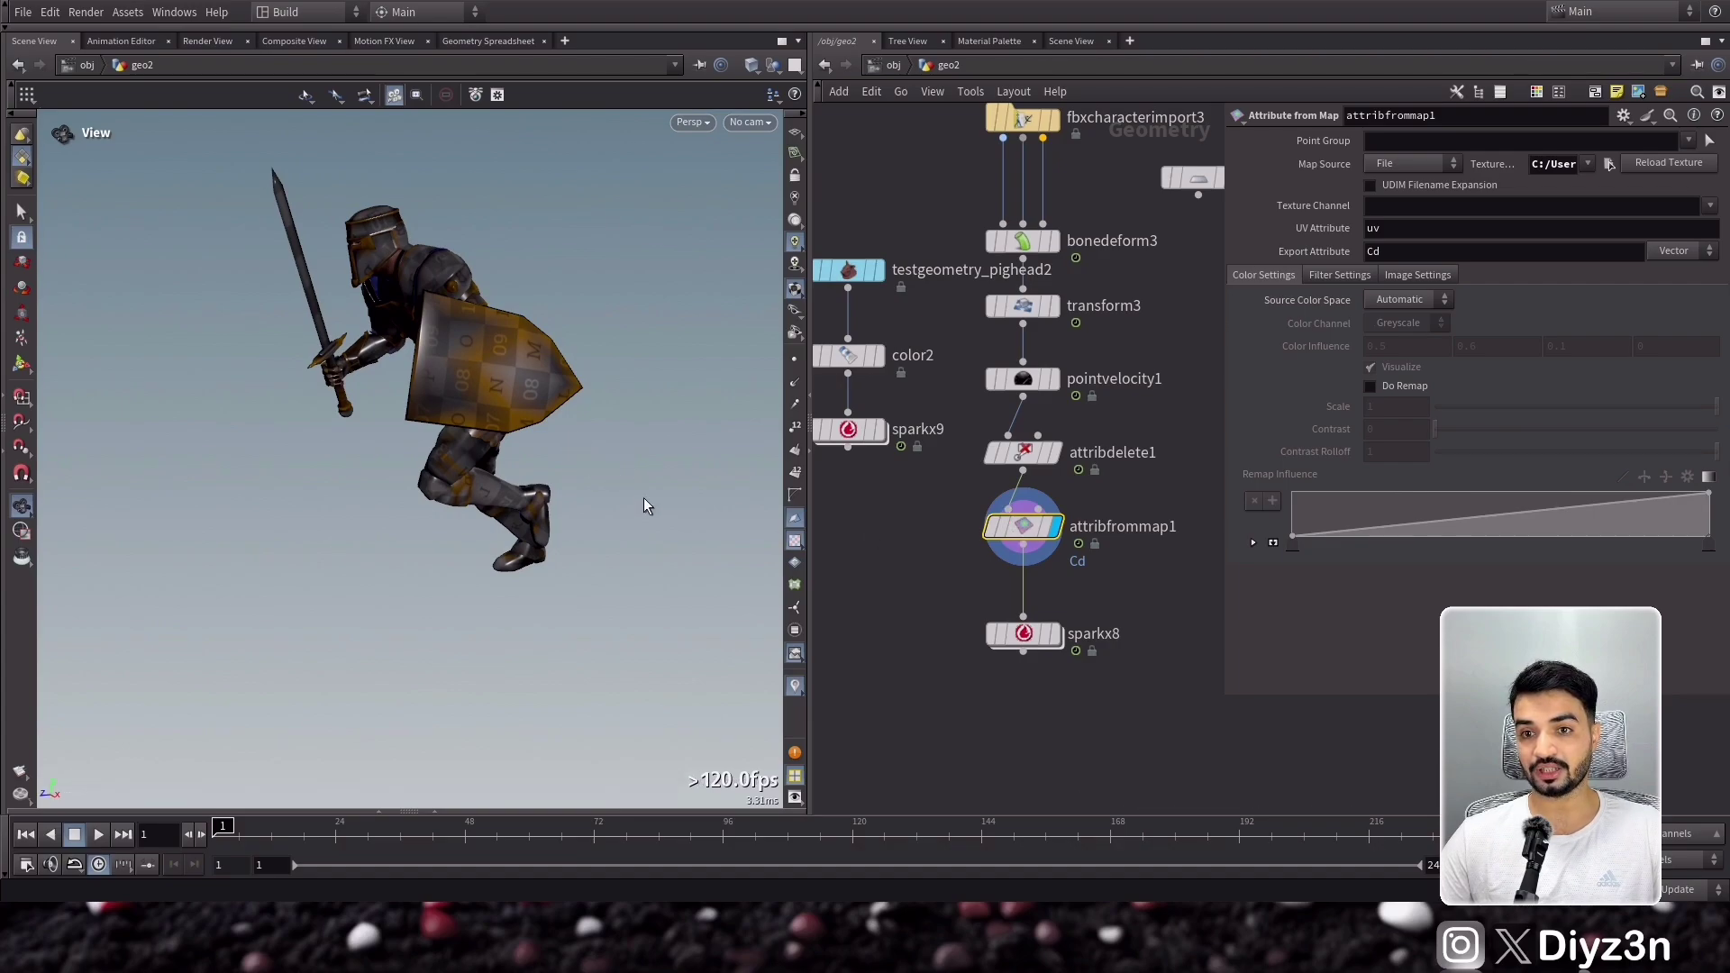
# - Insert a Subdivide node below the Attribute from Map node, display it and set its Depth to 2
pyautogui.moveTo(1082, 584); pyautogui.dragTo(1080, 496, button='middle')
pyautogui.moveTo(1037, 545); pyautogui.dragTo(1036, 597)
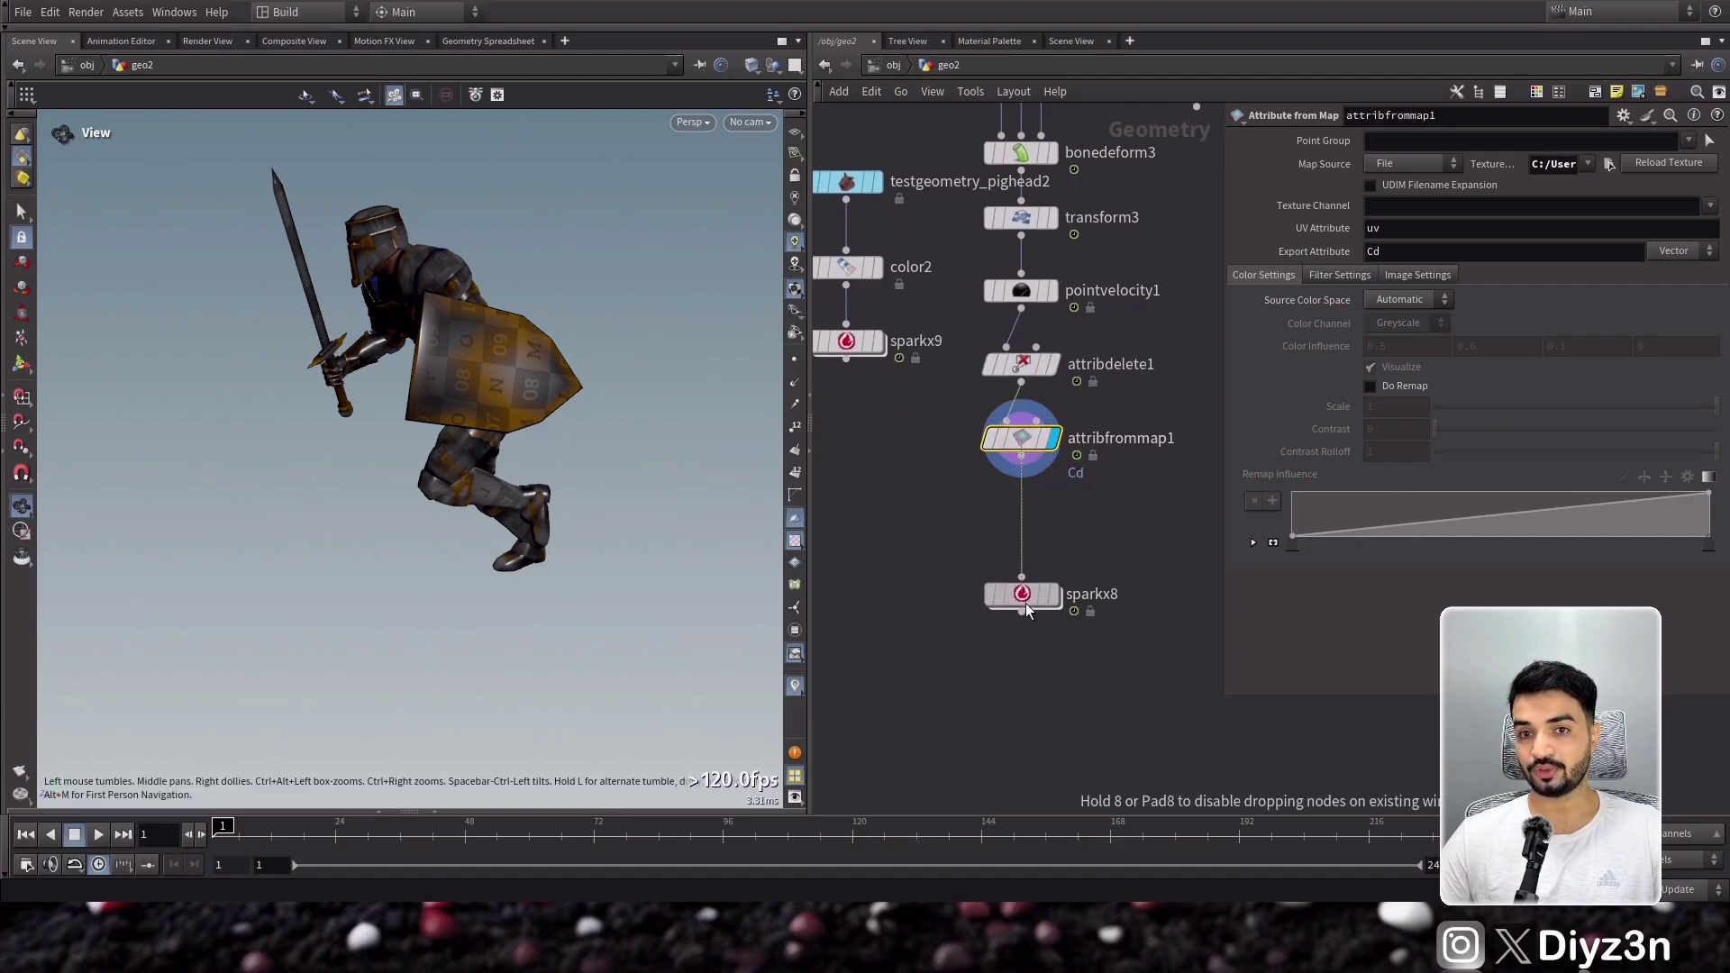
pyautogui.click(1045, 553)
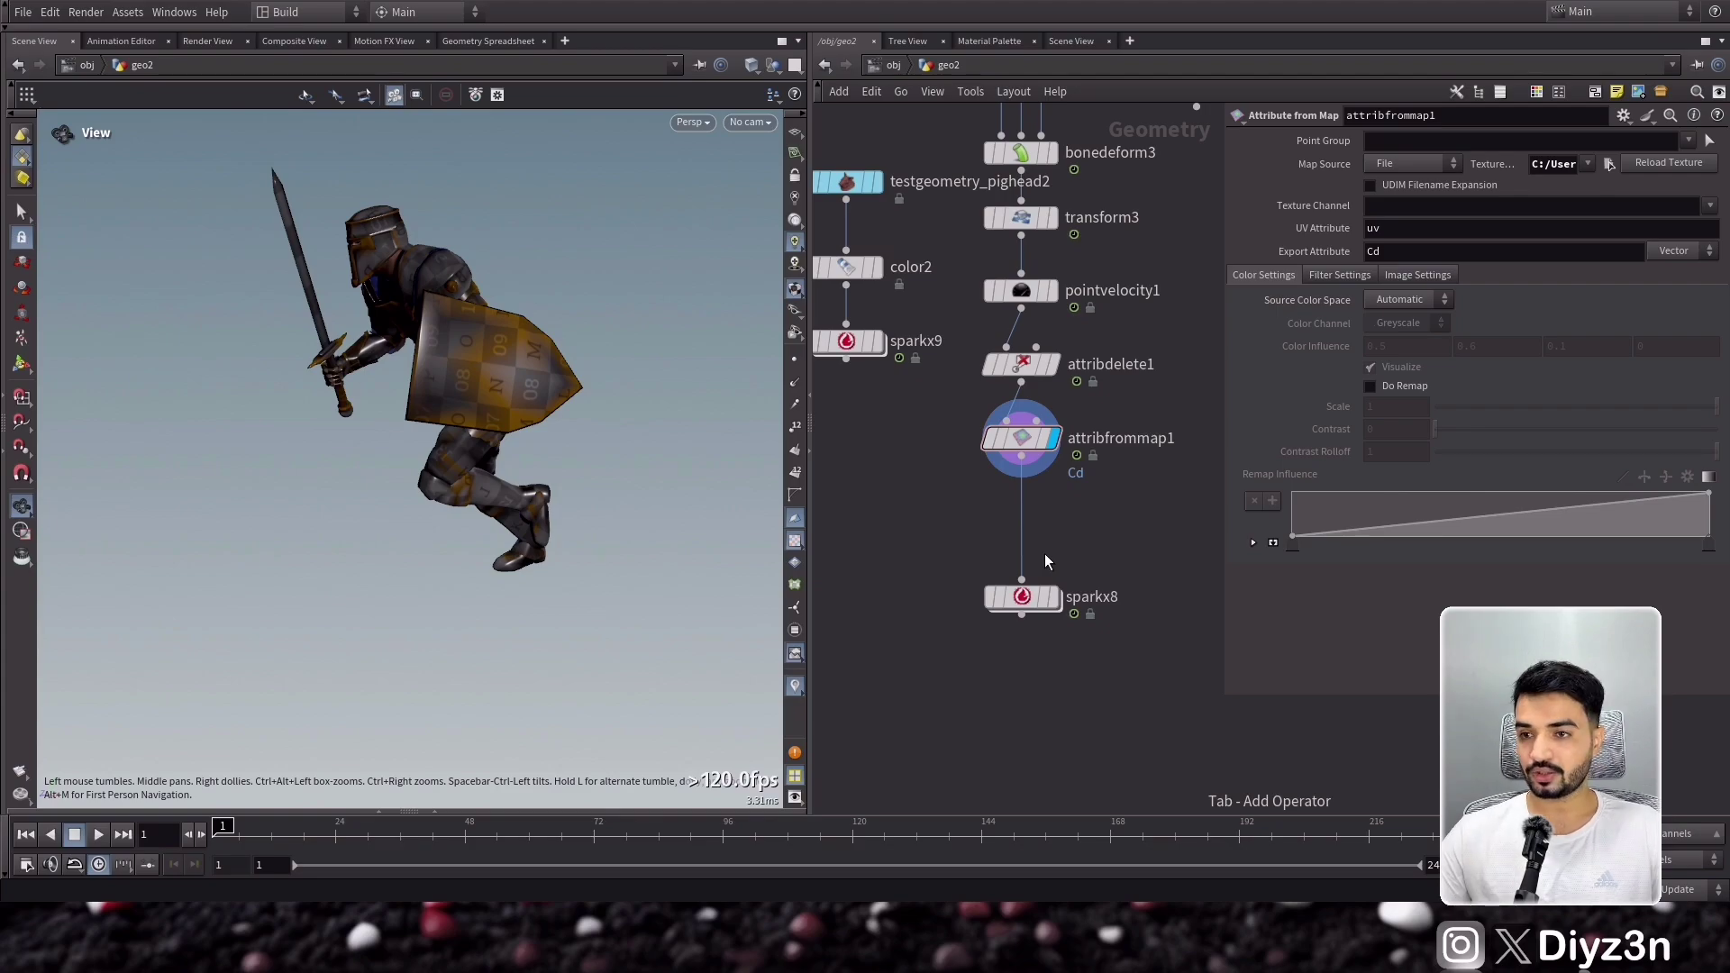
pyautogui.click(1024, 510)
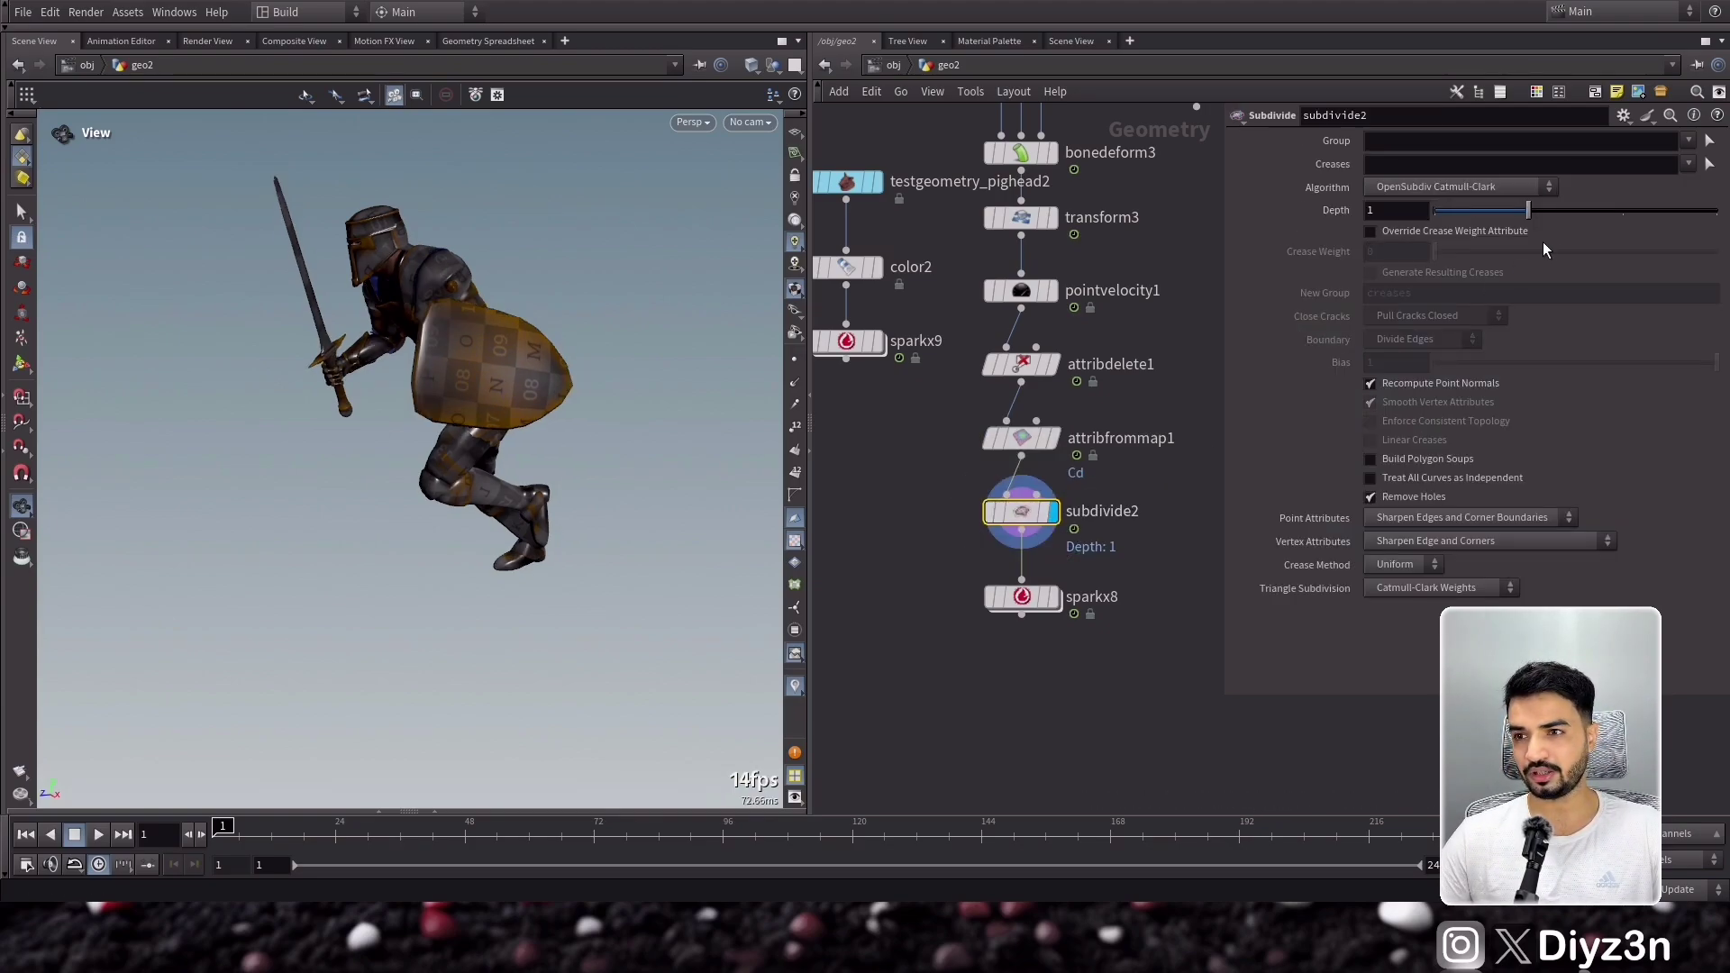
pyautogui.moveTo(1529, 210); pyautogui.dragTo(1623, 210)
# - Move the Subdivide node above the Attribute from Map node and bypass it
pyautogui.moveTo(298, 383); pyautogui.dragTo(597, 387)
pyautogui.hotkey('ctrl', 'x')
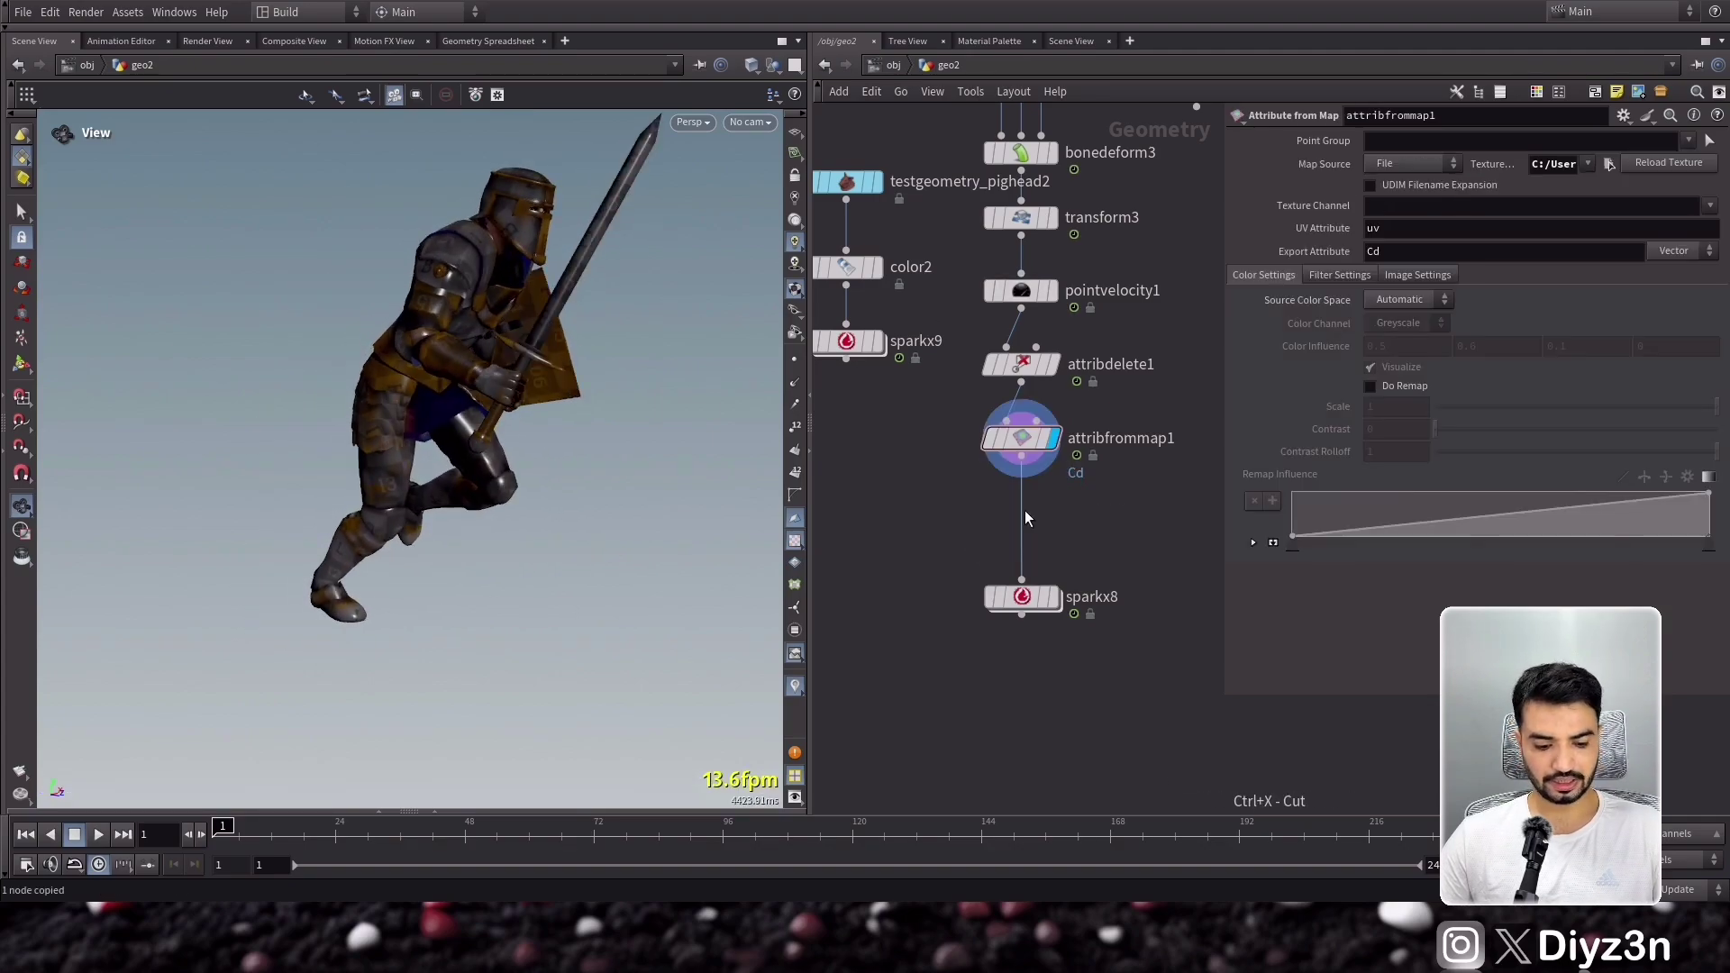
pyautogui.moveTo(1023, 442); pyautogui.dragTo(1025, 503)
pyautogui.hotkey('ctrl', 'v')
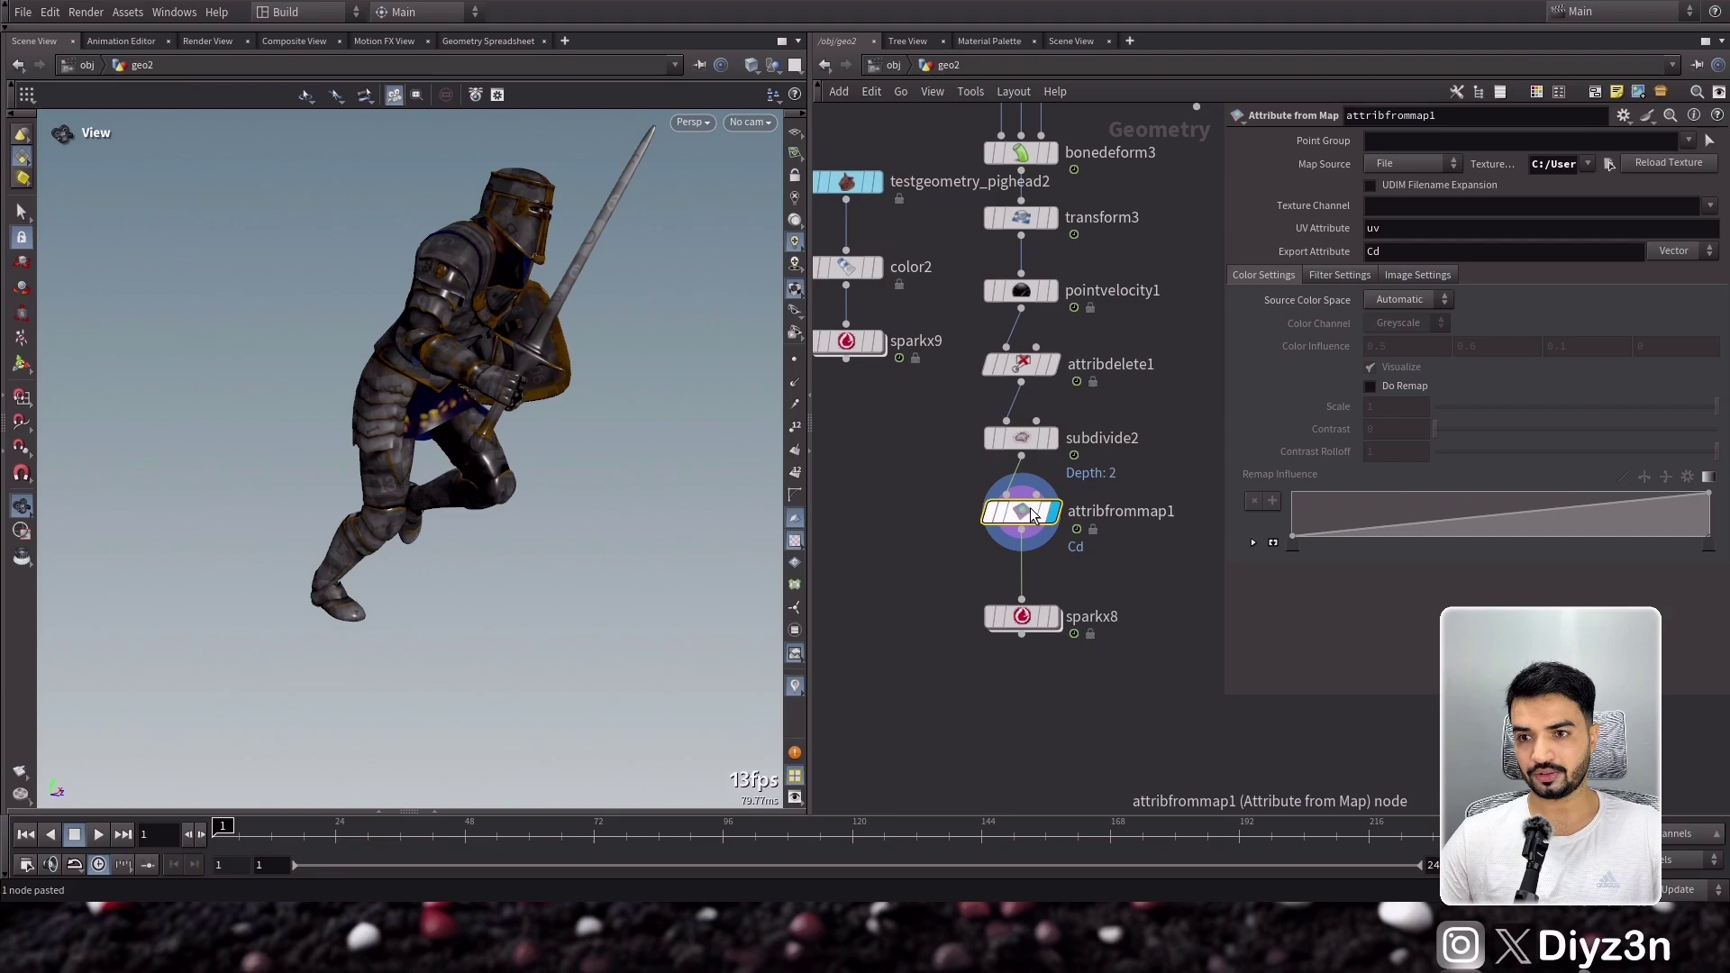
pyautogui.moveTo(605, 389); pyautogui.dragTo(416, 370)
pyautogui.click(990, 438)
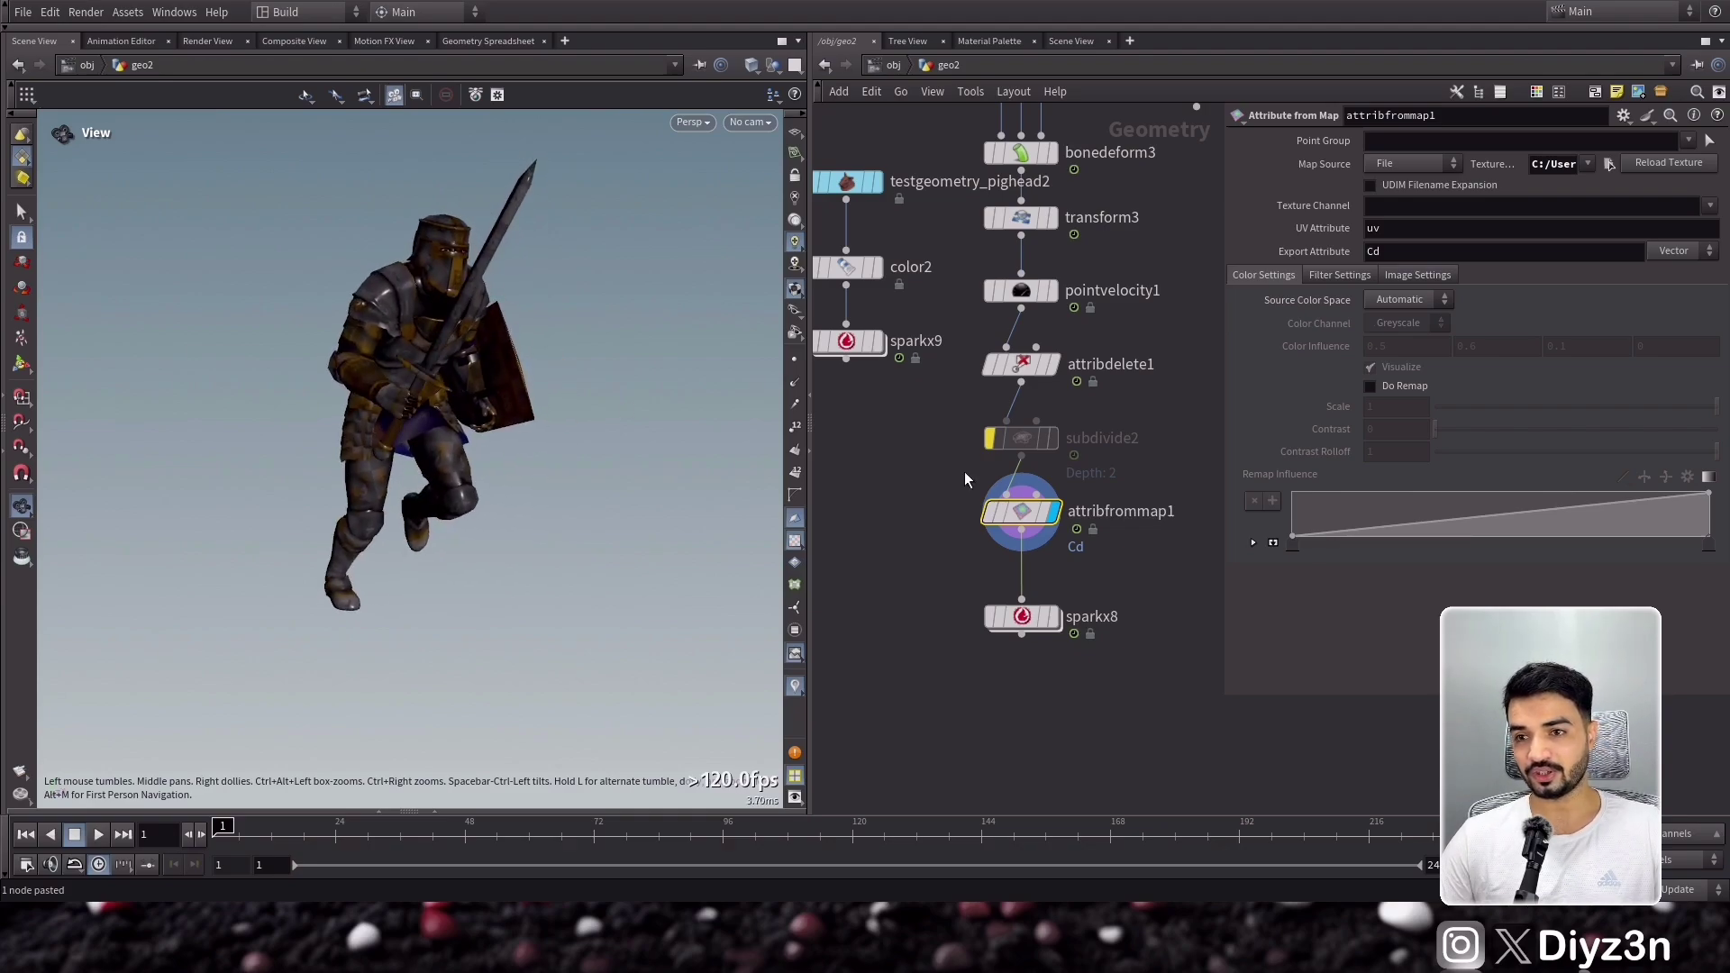
# - Display the knight's SparkX node and set its Color mode to Adoption using the Cd attribute
pyautogui.click(1057, 618)
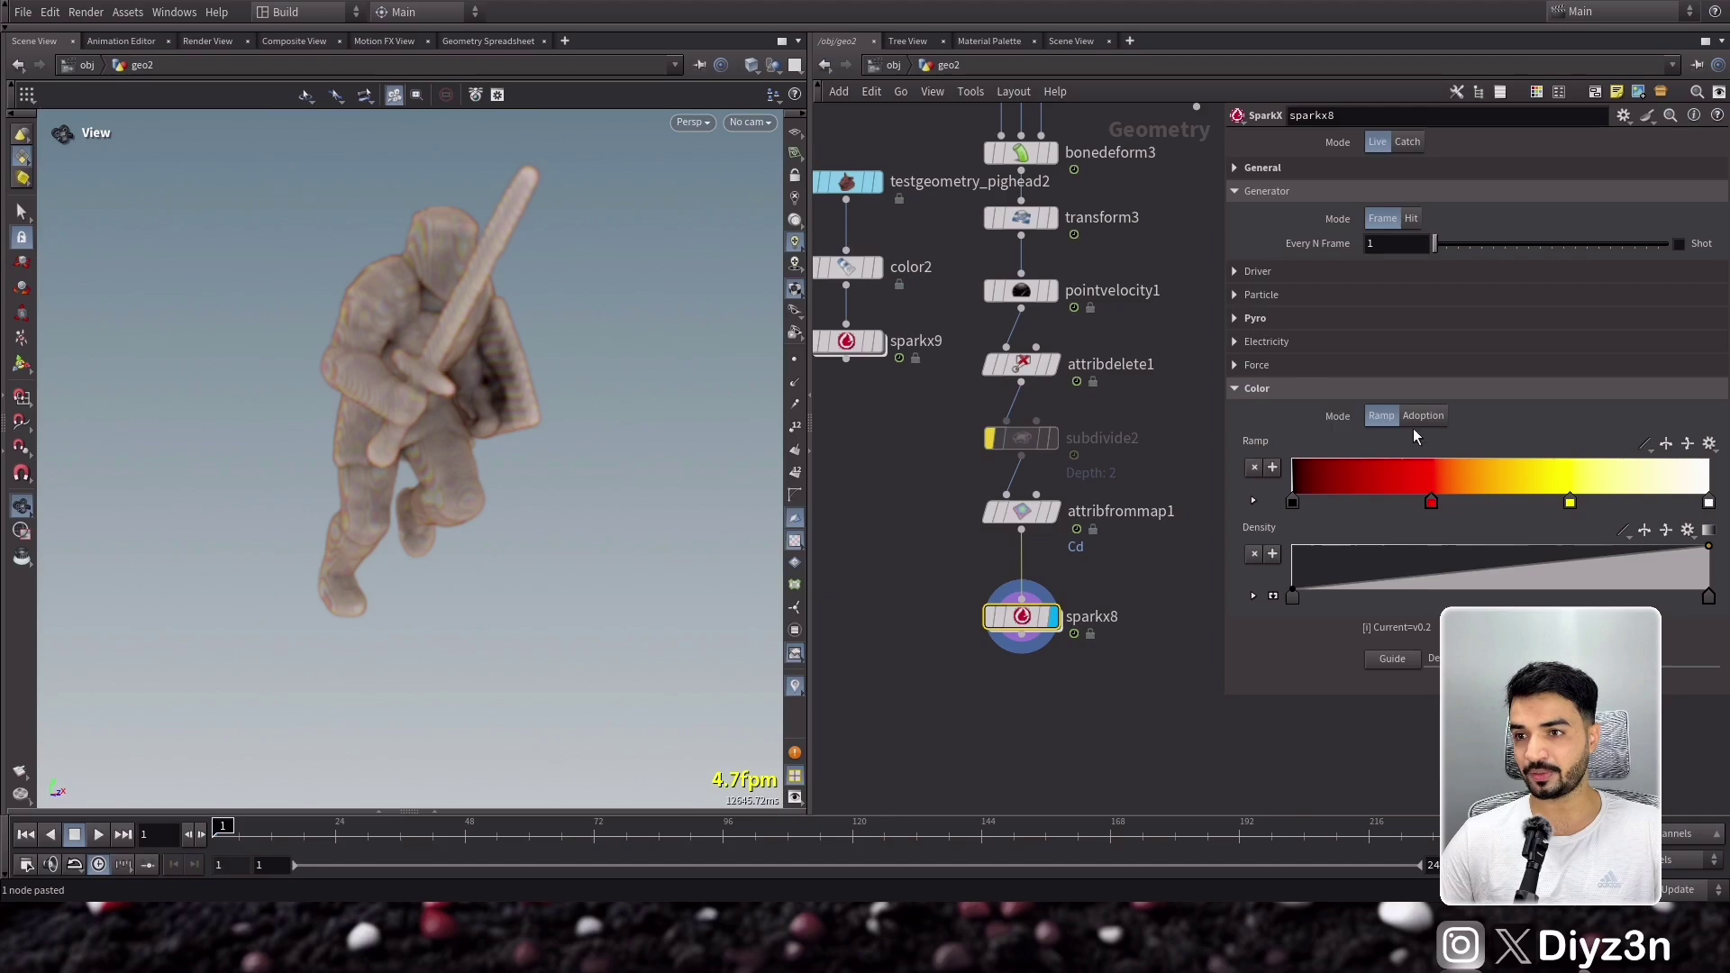
pyautogui.click(1428, 417)
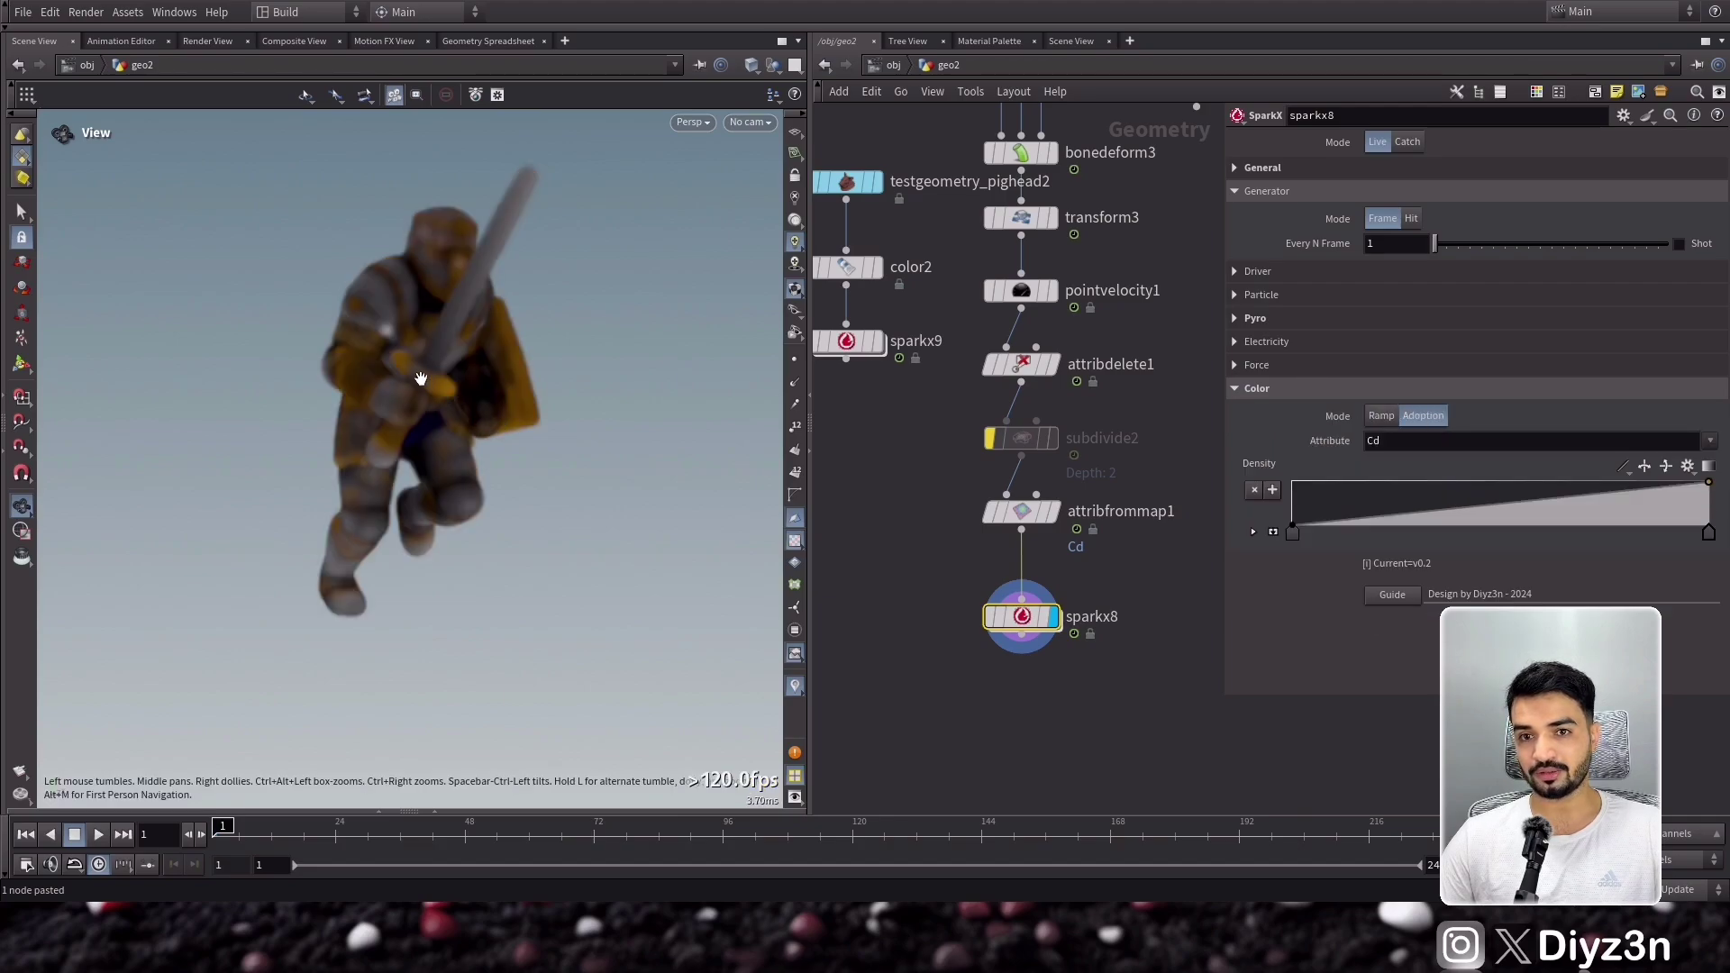
pyautogui.moveTo(405, 396); pyautogui.dragTo(529, 414)
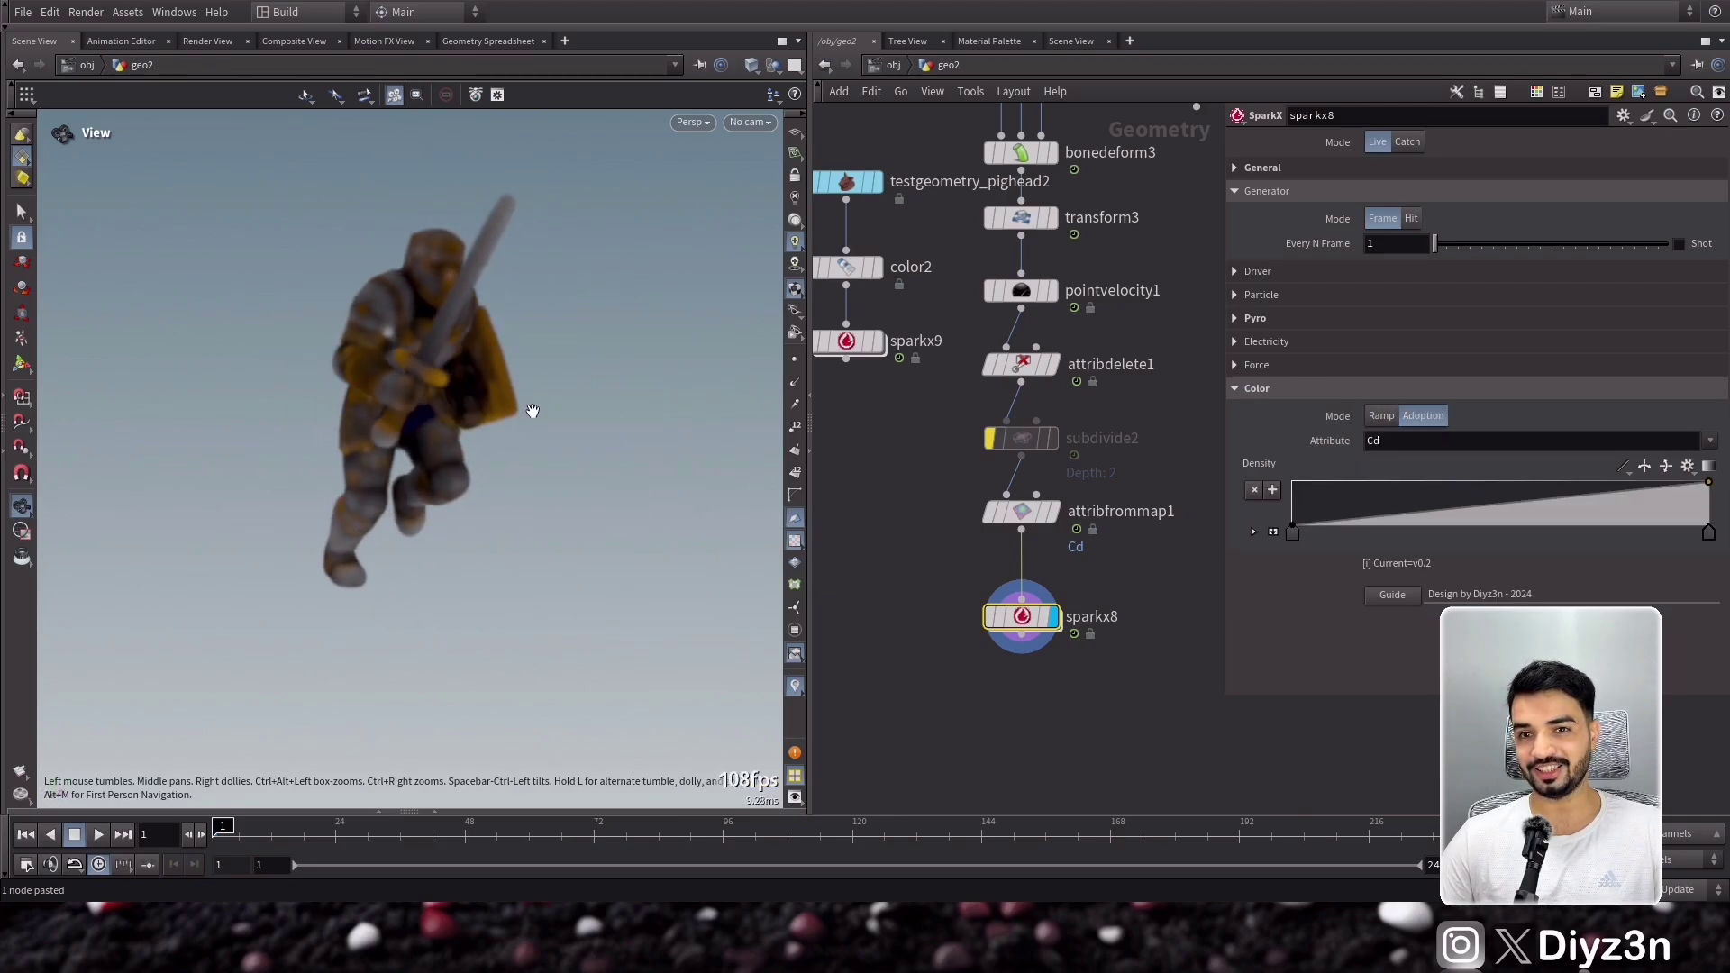
# - Set the knight SparkX node's Pyro Color Range to 0.55 and Particle Scale to 0.164, play the simulation briefly and rewind
pyautogui.click(1323, 324)
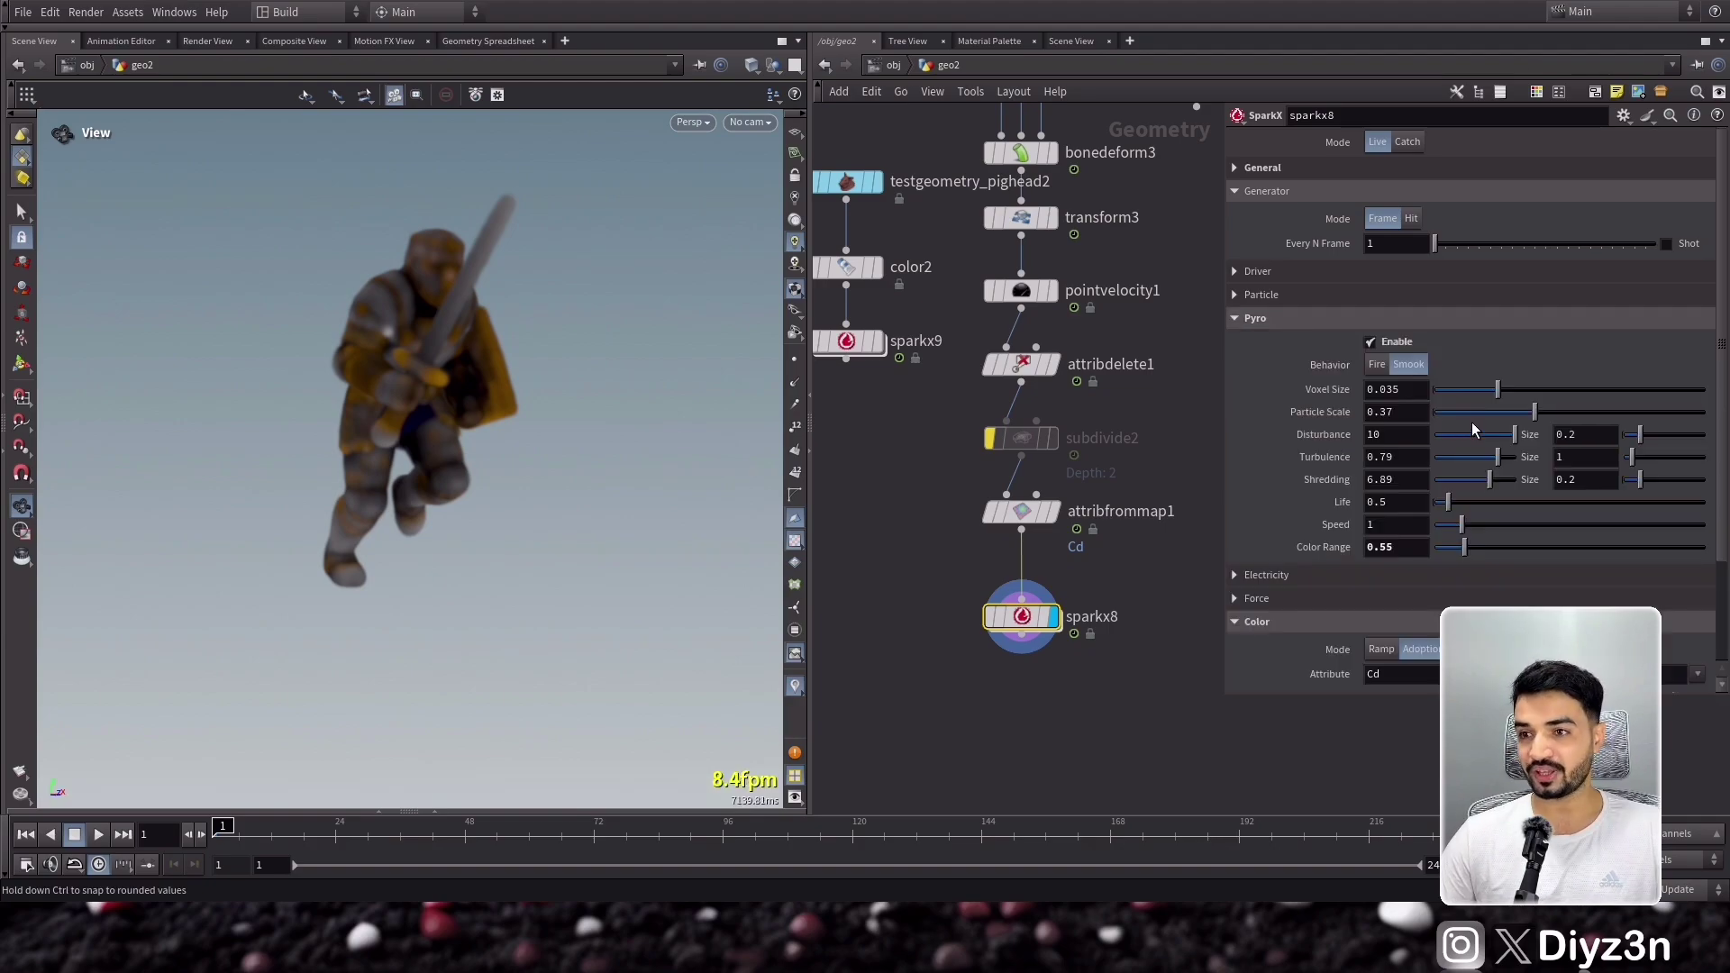
pyautogui.moveTo(1510, 411); pyautogui.dragTo(1480, 411)
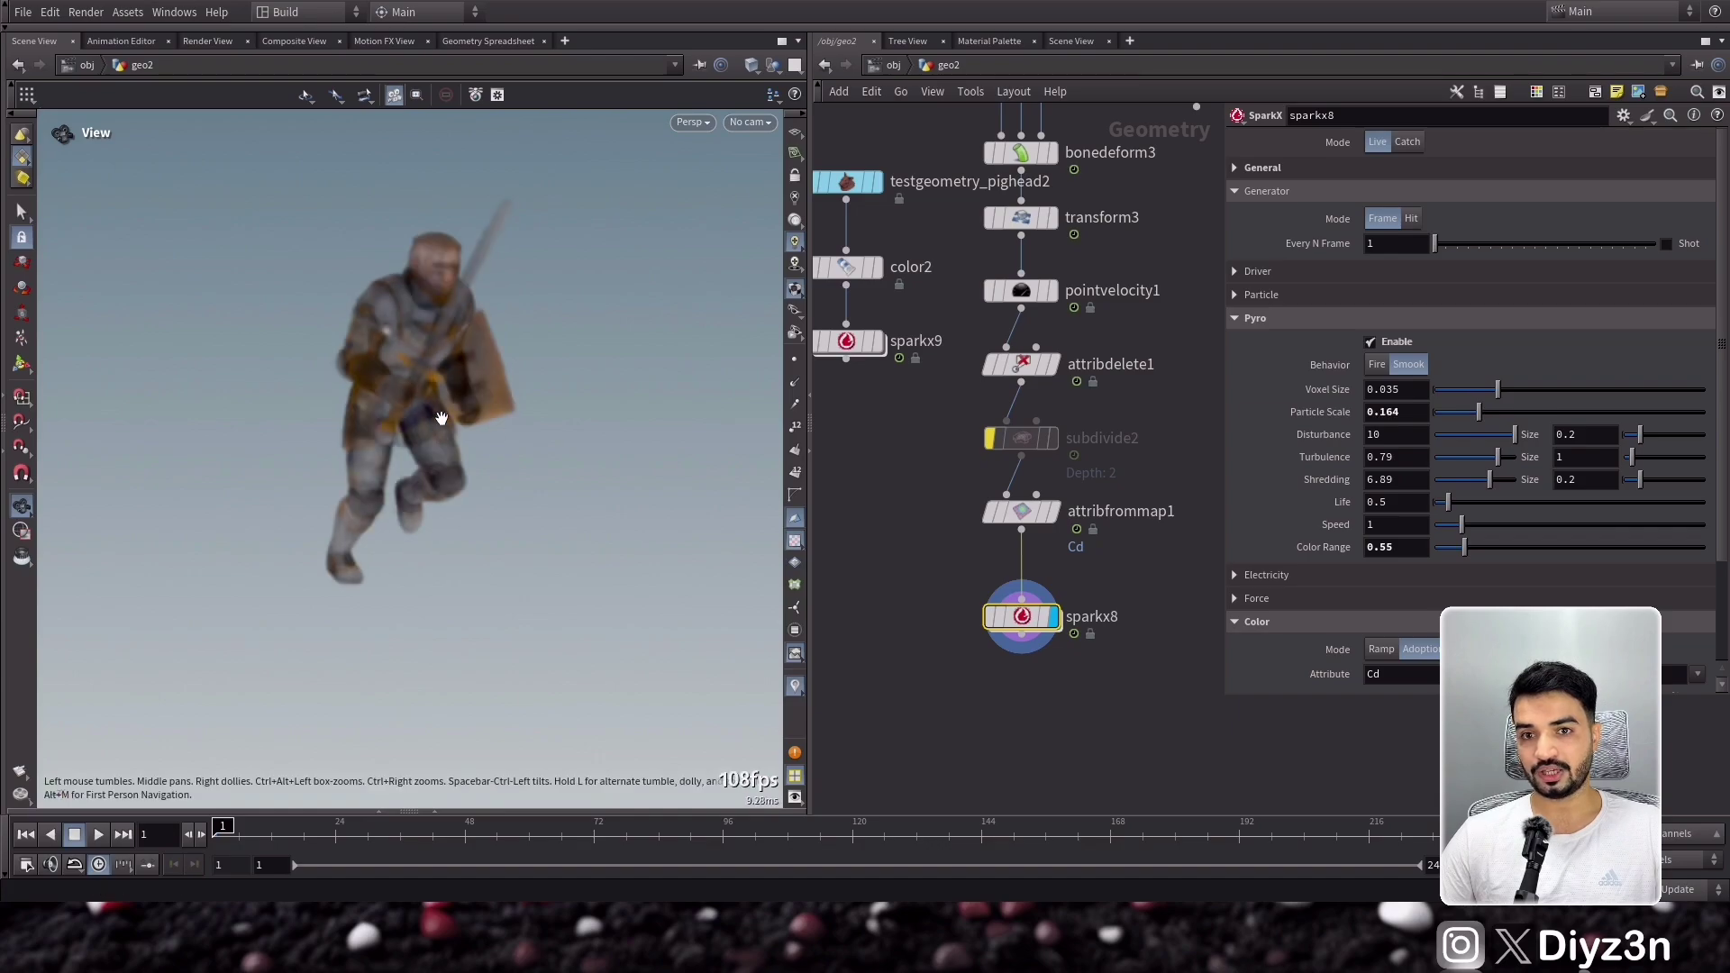
pyautogui.click(98, 834)
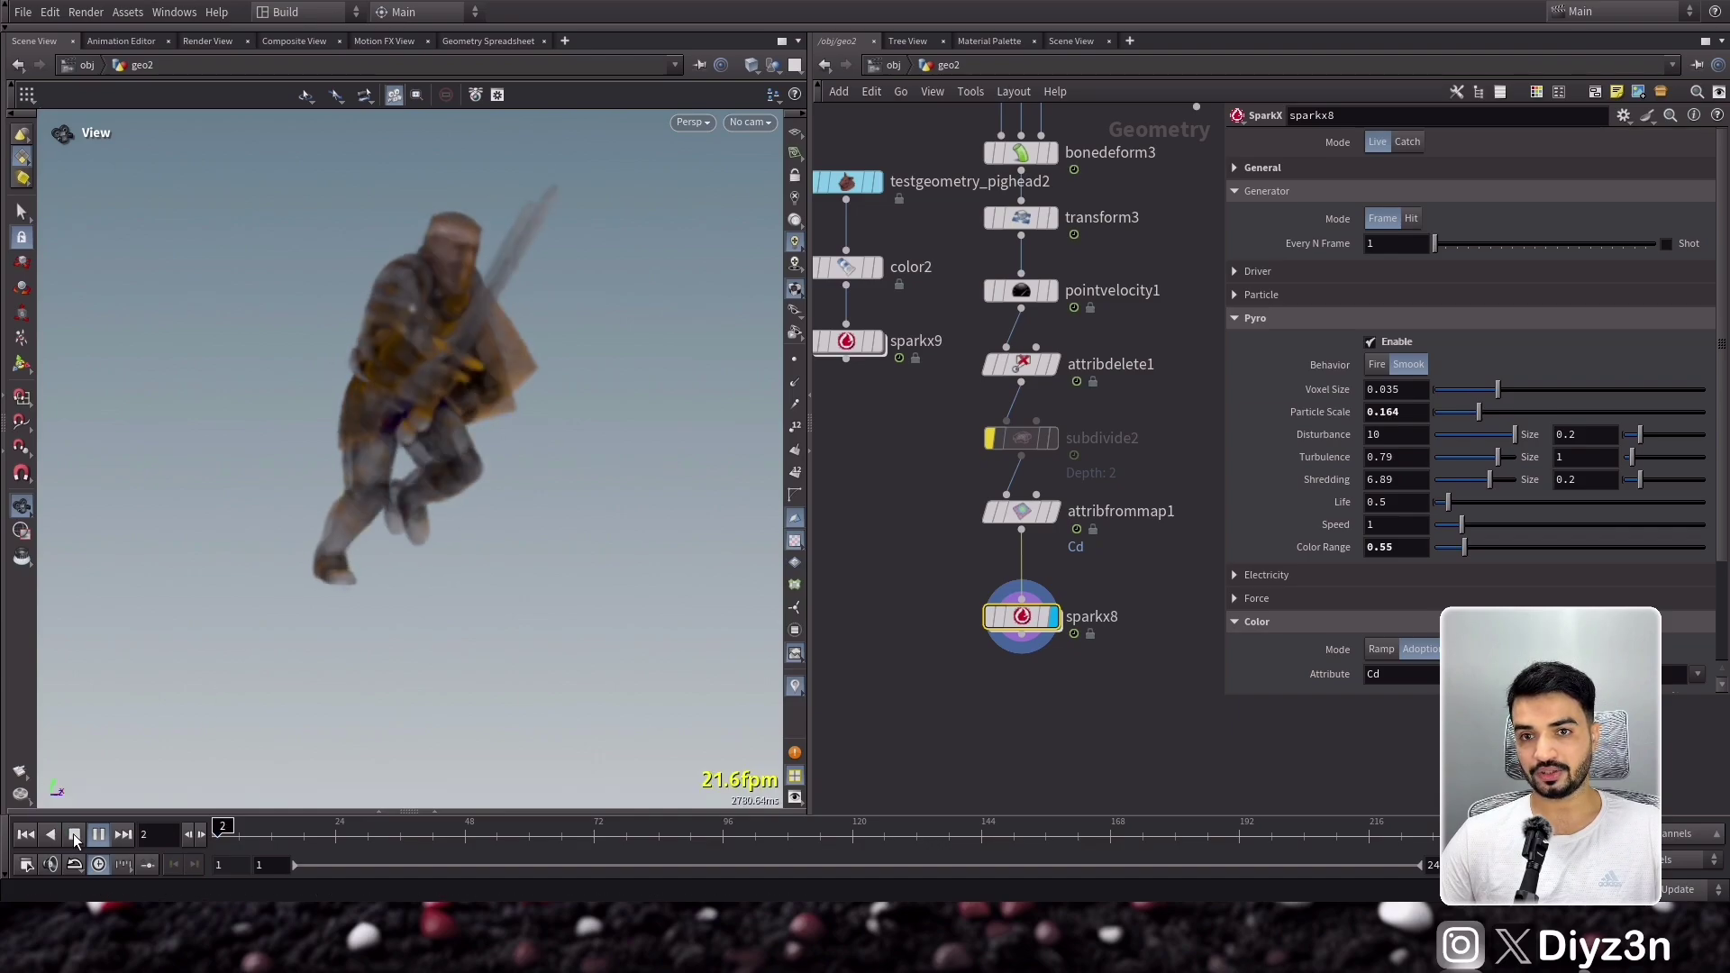
pyautogui.hotkey('ctrl', 'Up')
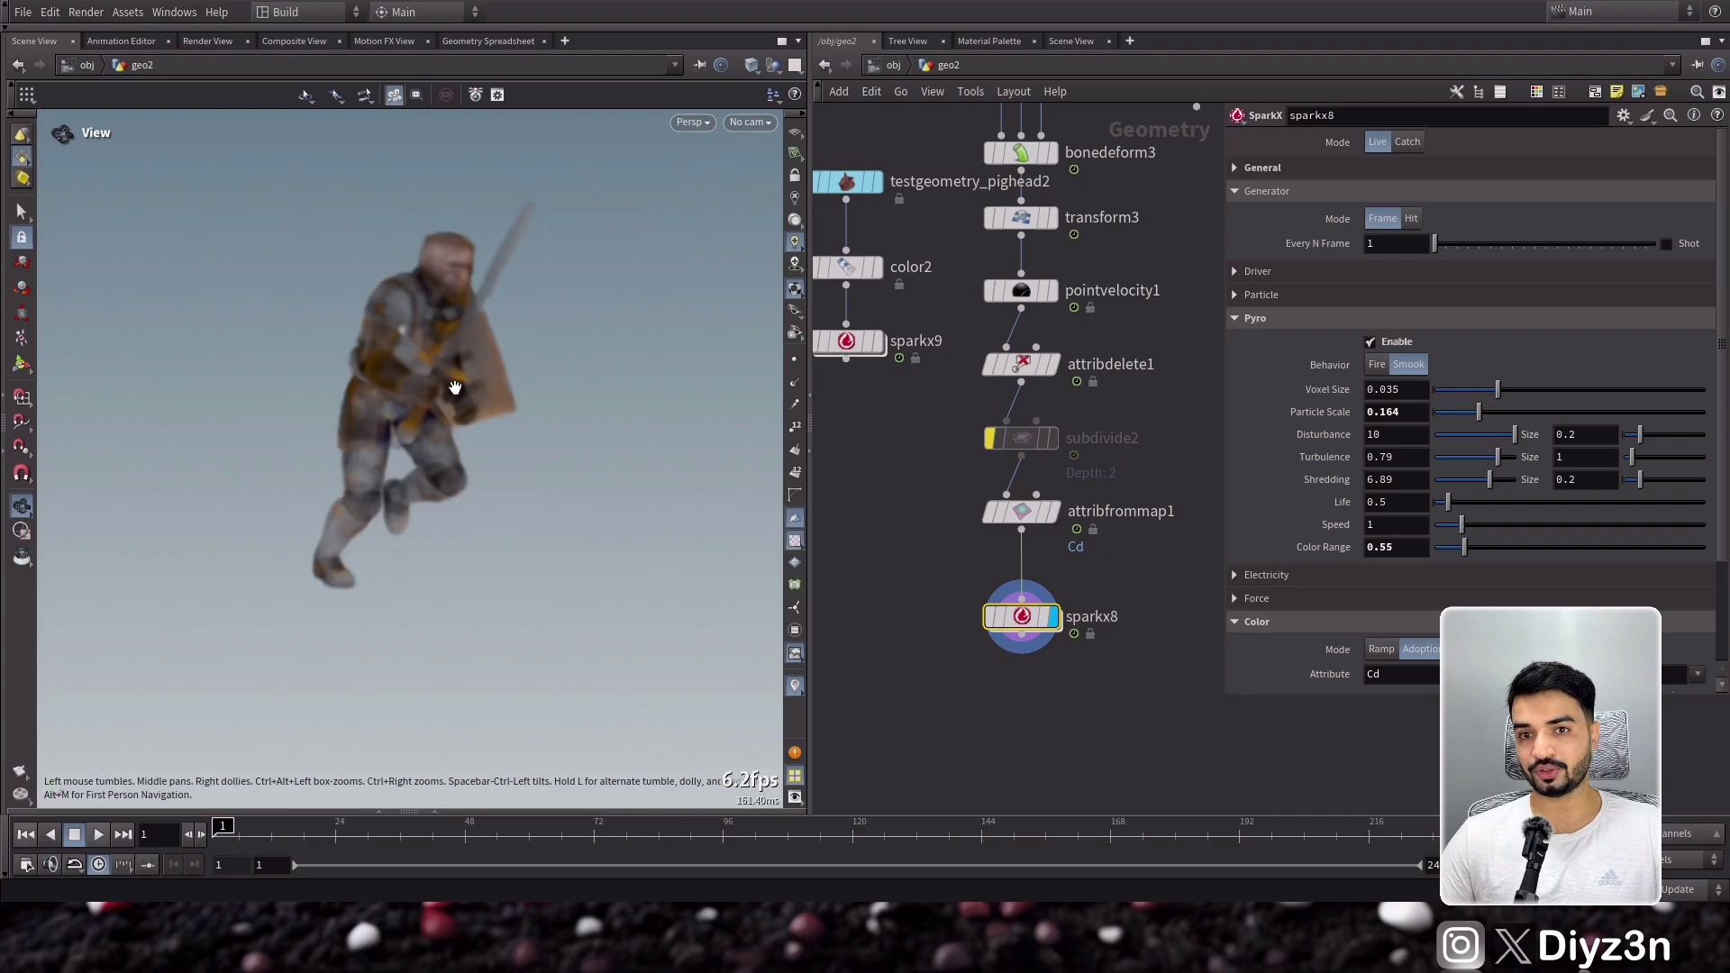
# - Display the merge node combining sparkx2 and switch1 in the earlier knight setup and generate a flipbook of it
pyautogui.moveTo(967, 472); pyautogui.dragTo(1079, 488, button='middle')
pyautogui.scroll(-3, 1045, 483)
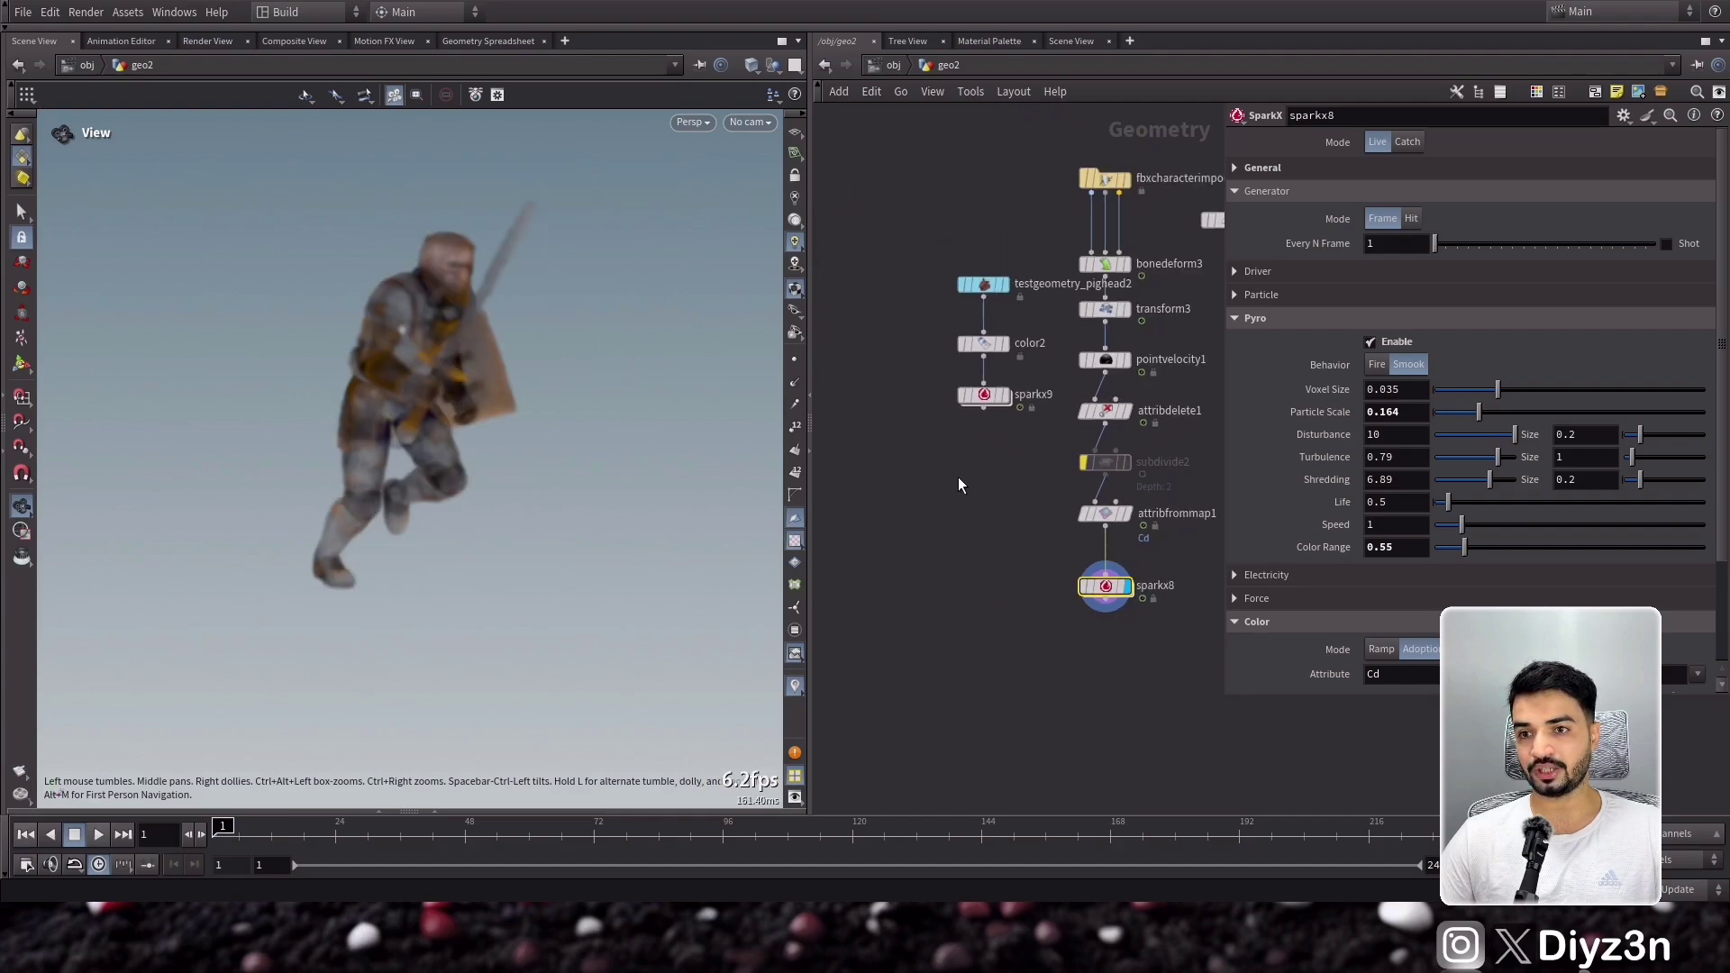
pyautogui.moveTo(959, 478); pyautogui.dragTo(1115, 475, button='middle')
pyautogui.scroll(-3, 1024, 454)
pyautogui.moveTo(933, 456); pyautogui.dragTo(1108, 495, button='middle')
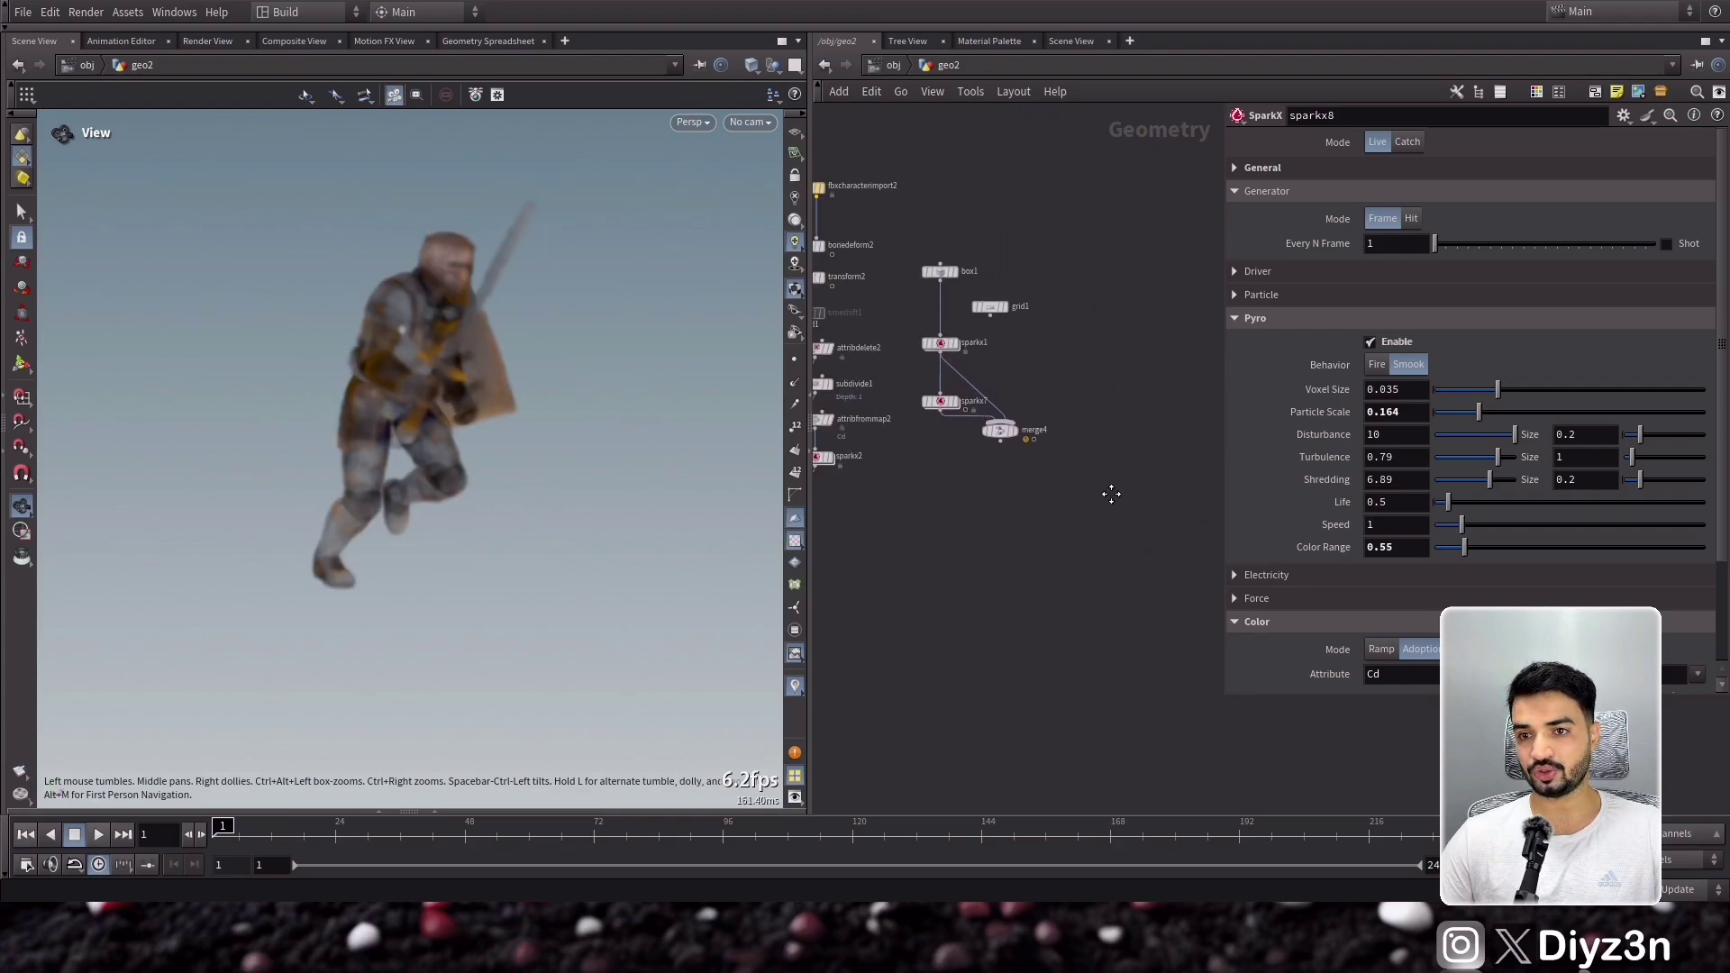
pyautogui.moveTo(940, 469); pyautogui.dragTo(1037, 521, button='middle')
pyautogui.scroll(4, 942, 478)
pyautogui.click(928, 570)
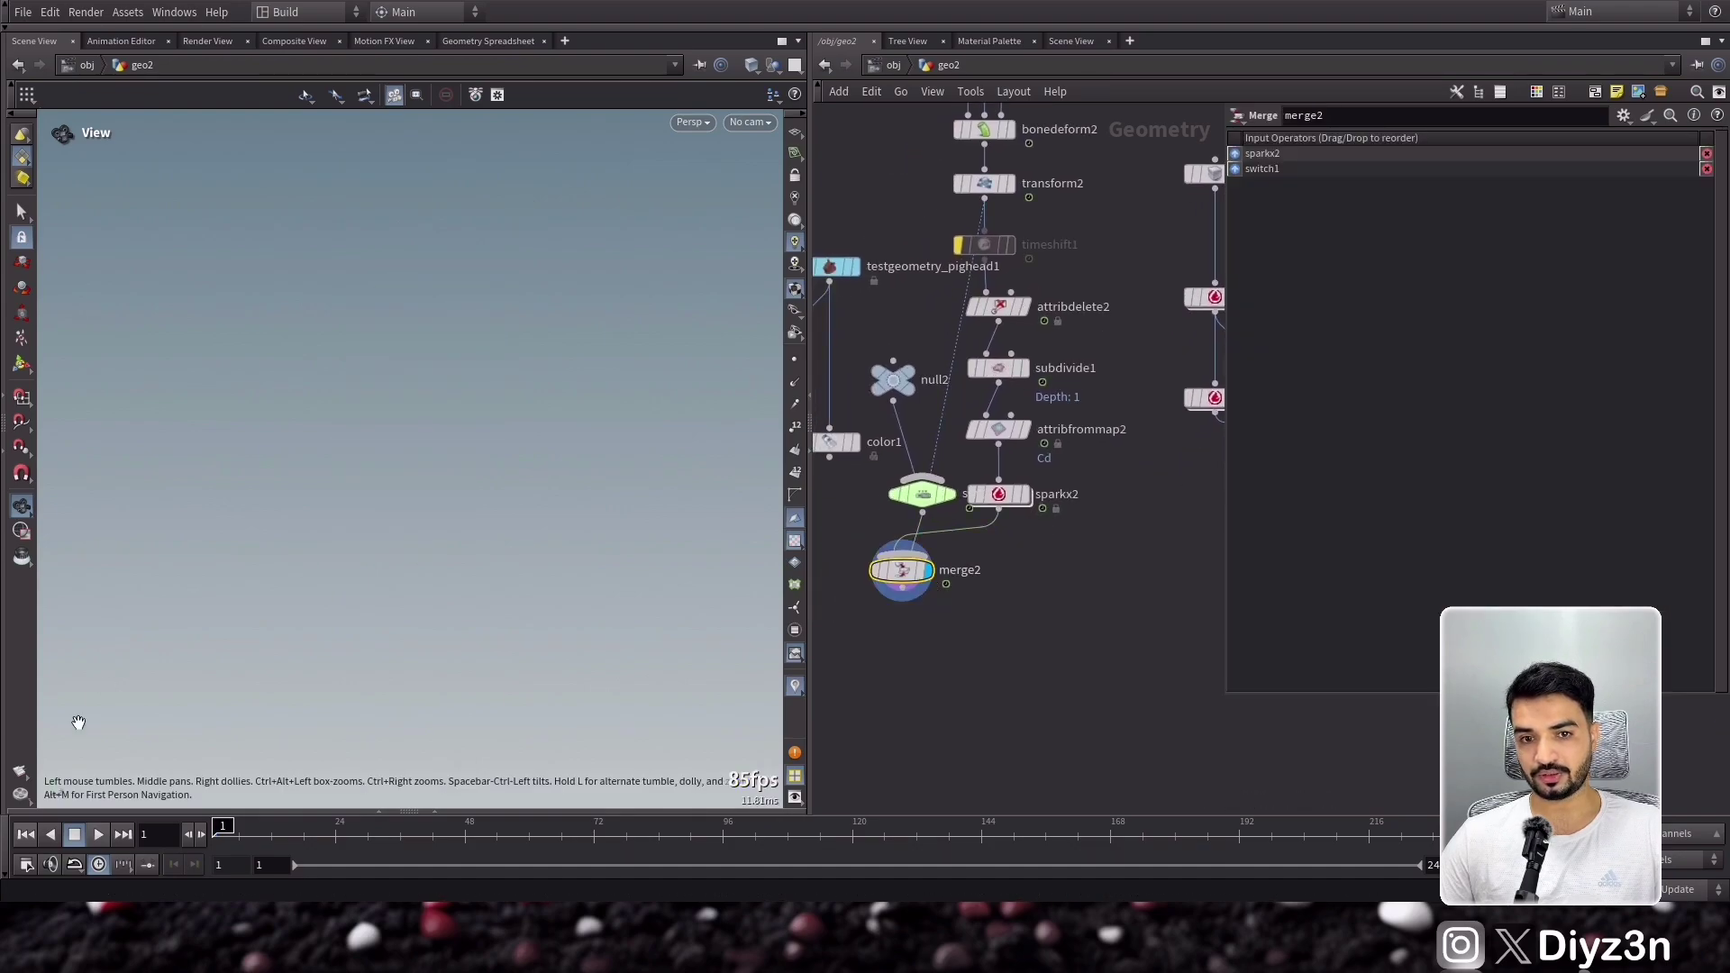
pyautogui.click(20, 773)
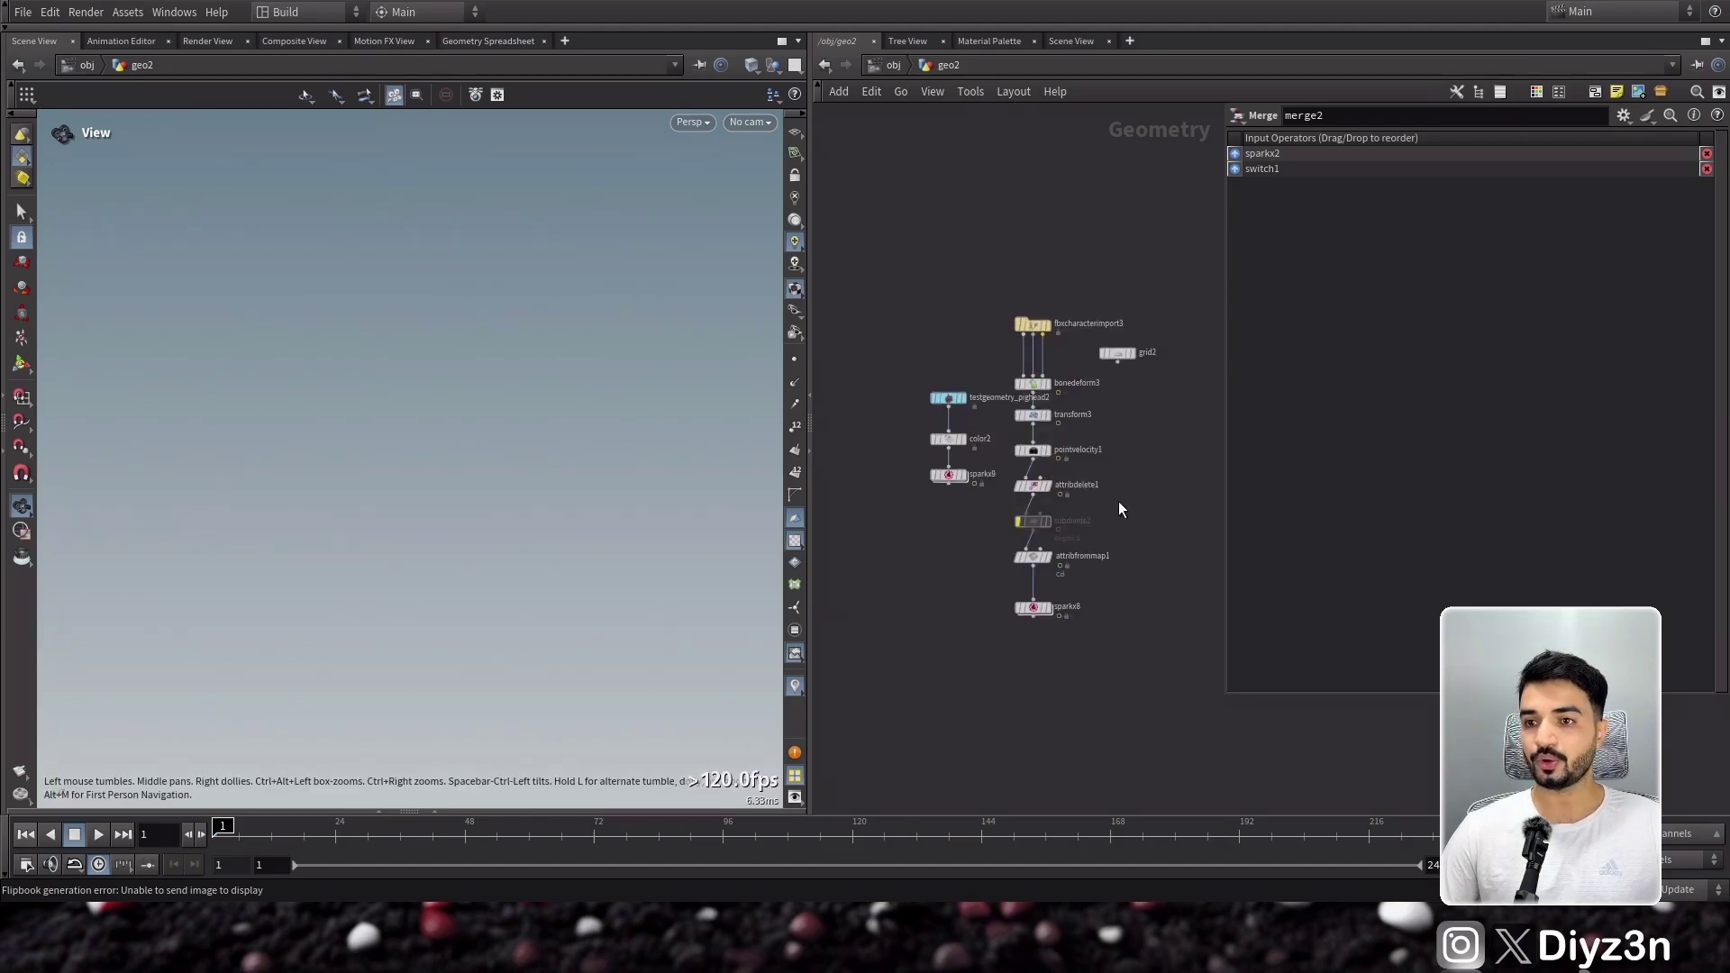
pyautogui.scroll(3, 1117, 501)
pyautogui.moveTo(1139, 505); pyautogui.dragTo(1138, 442, button='middle')
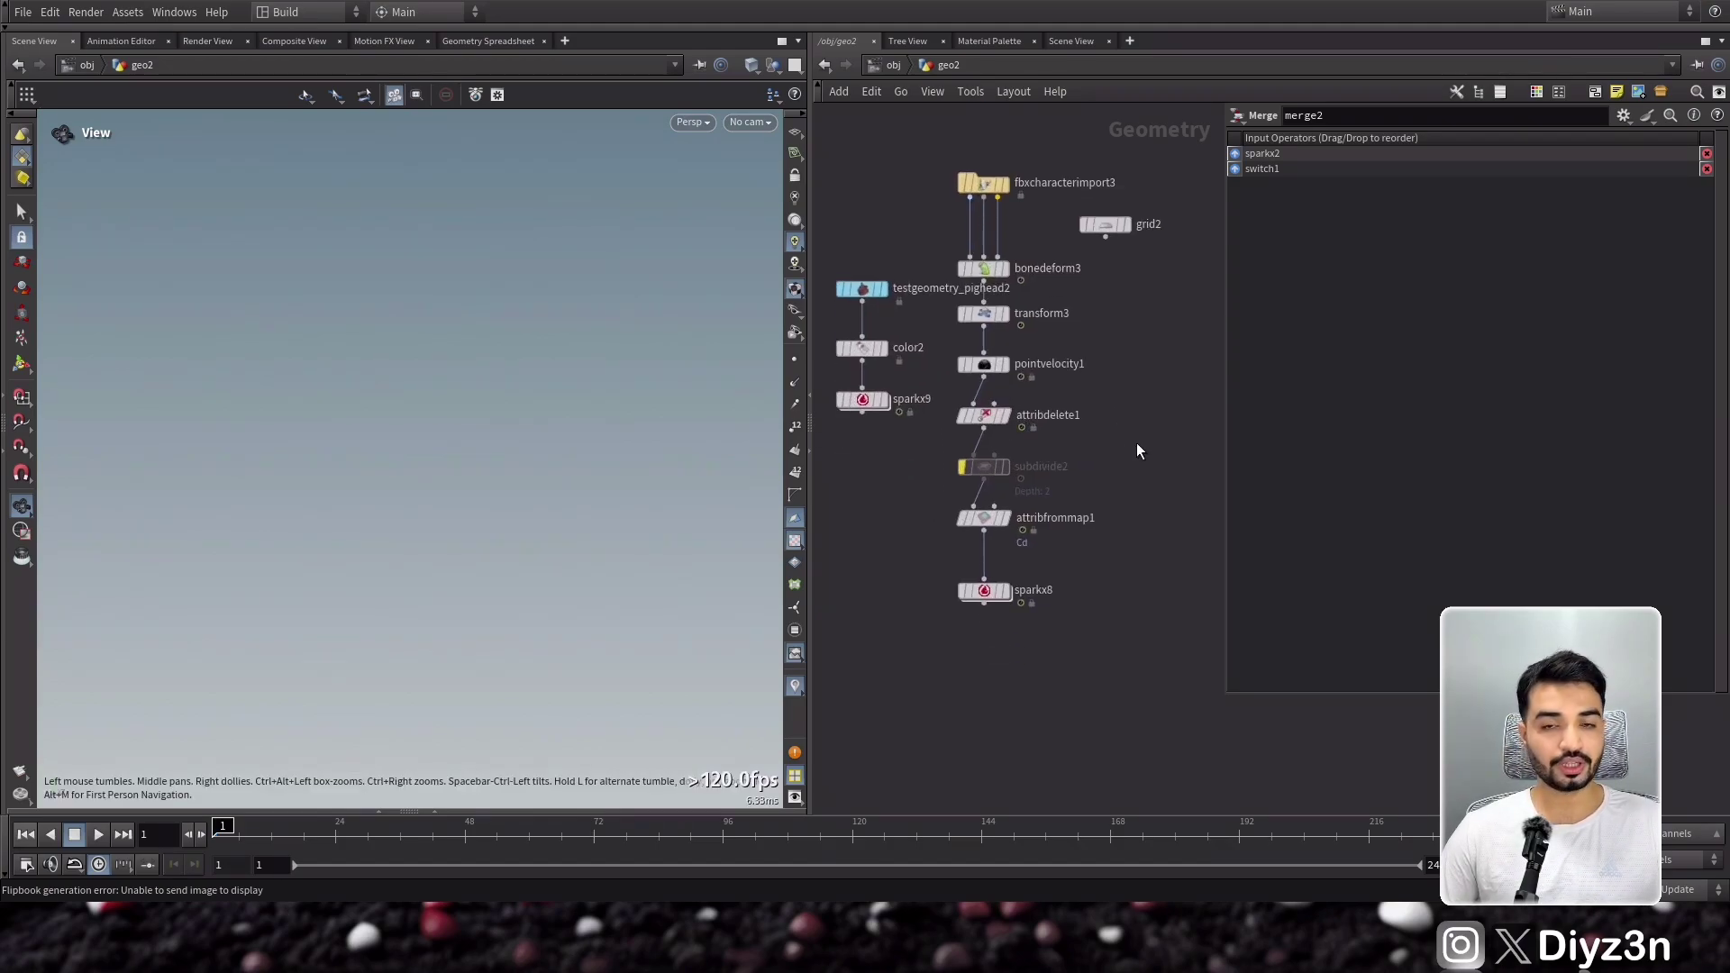